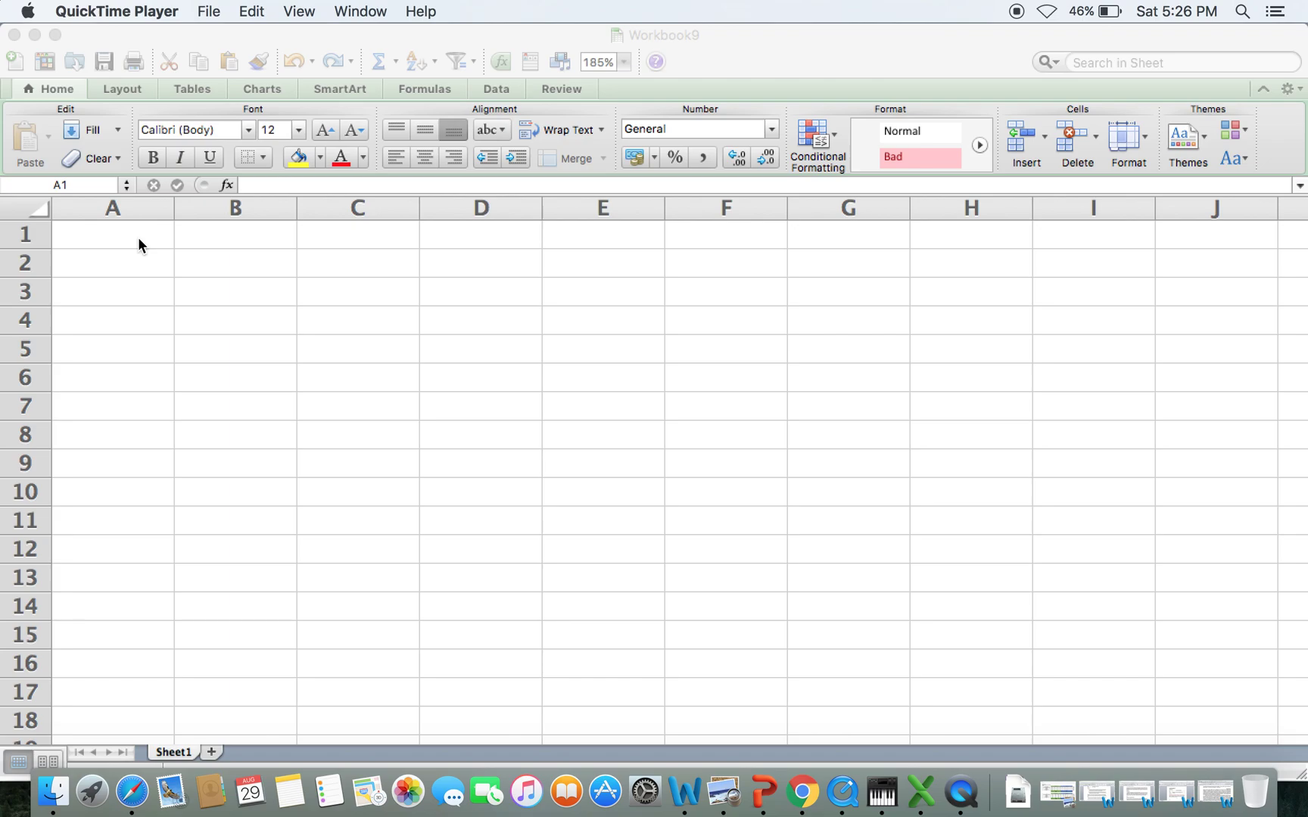
# - Make the blank Workbook9 sheet active at cell A1, ready for data entry
pyautogui.click(138, 231)
# - Enter LOAN AMOUNT 100000 in A1:B1, autofit column A, and apply Comma Style
pyautogui.write('L')
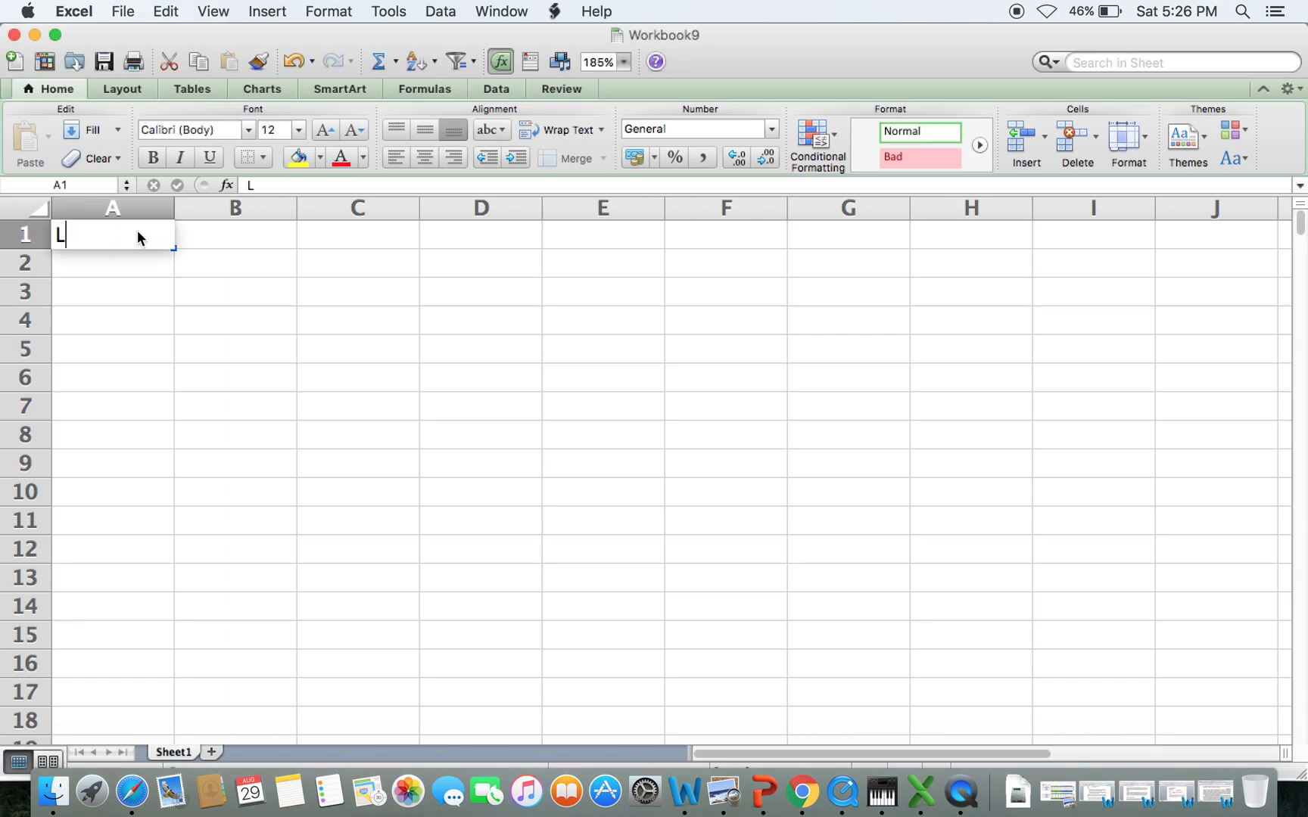
pyautogui.write('OAN AMOUNT')
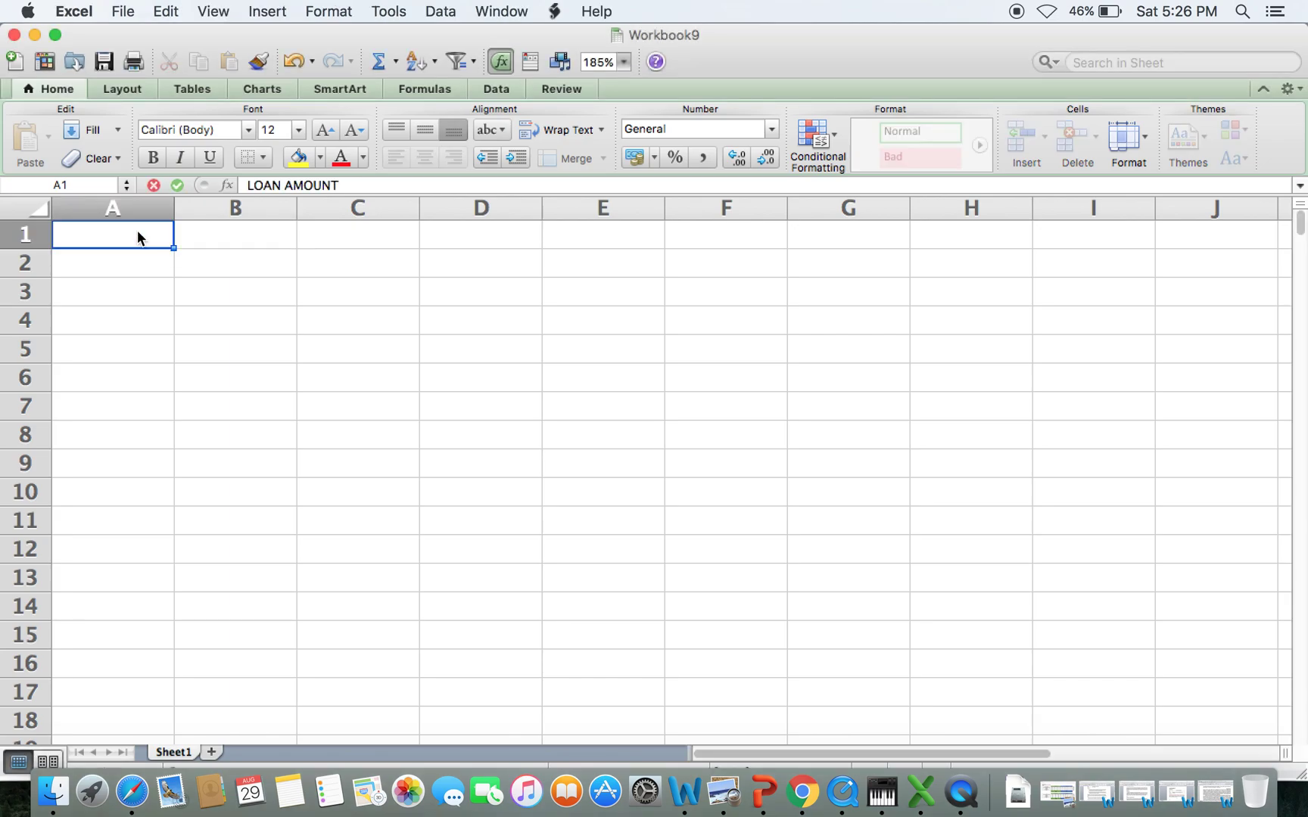
pyautogui.press('Tab')
pyautogui.write('100000')
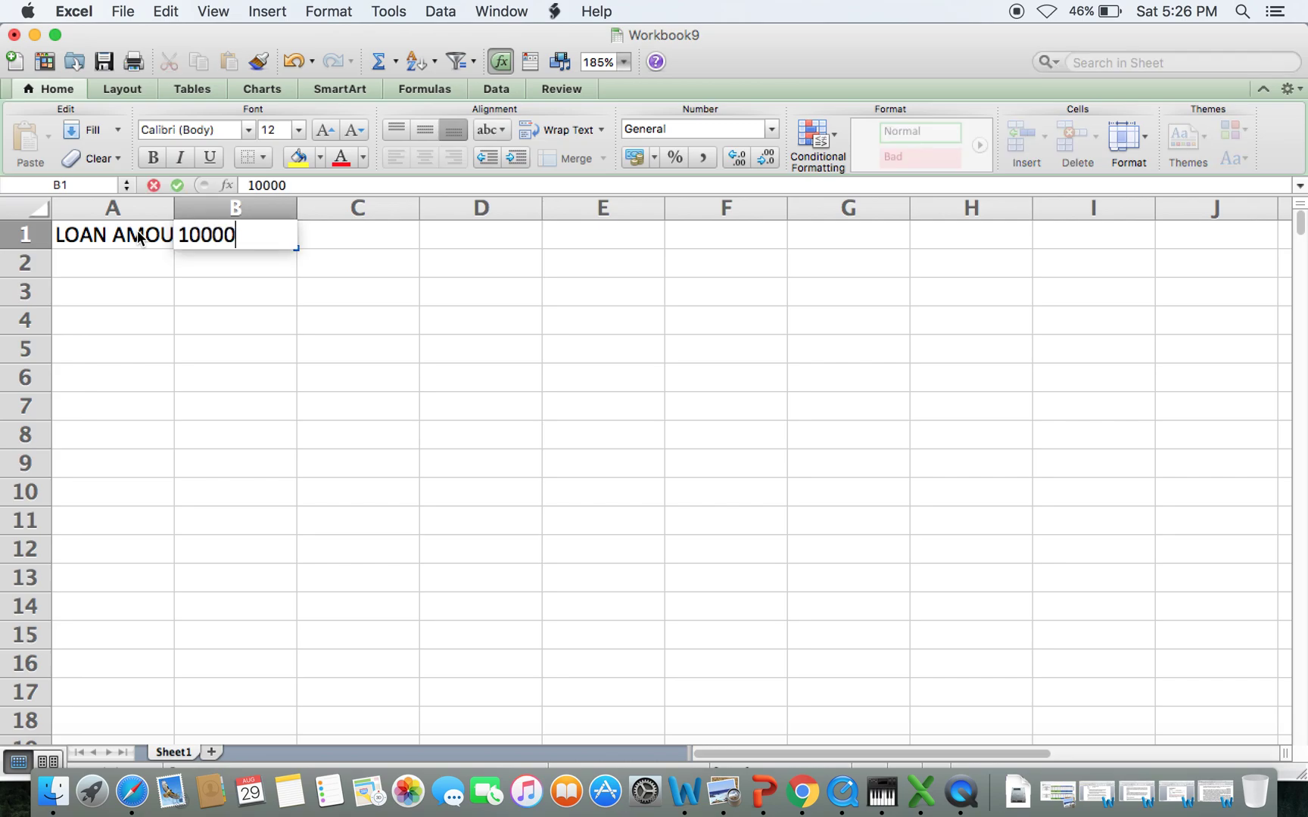
pyautogui.press('Return')
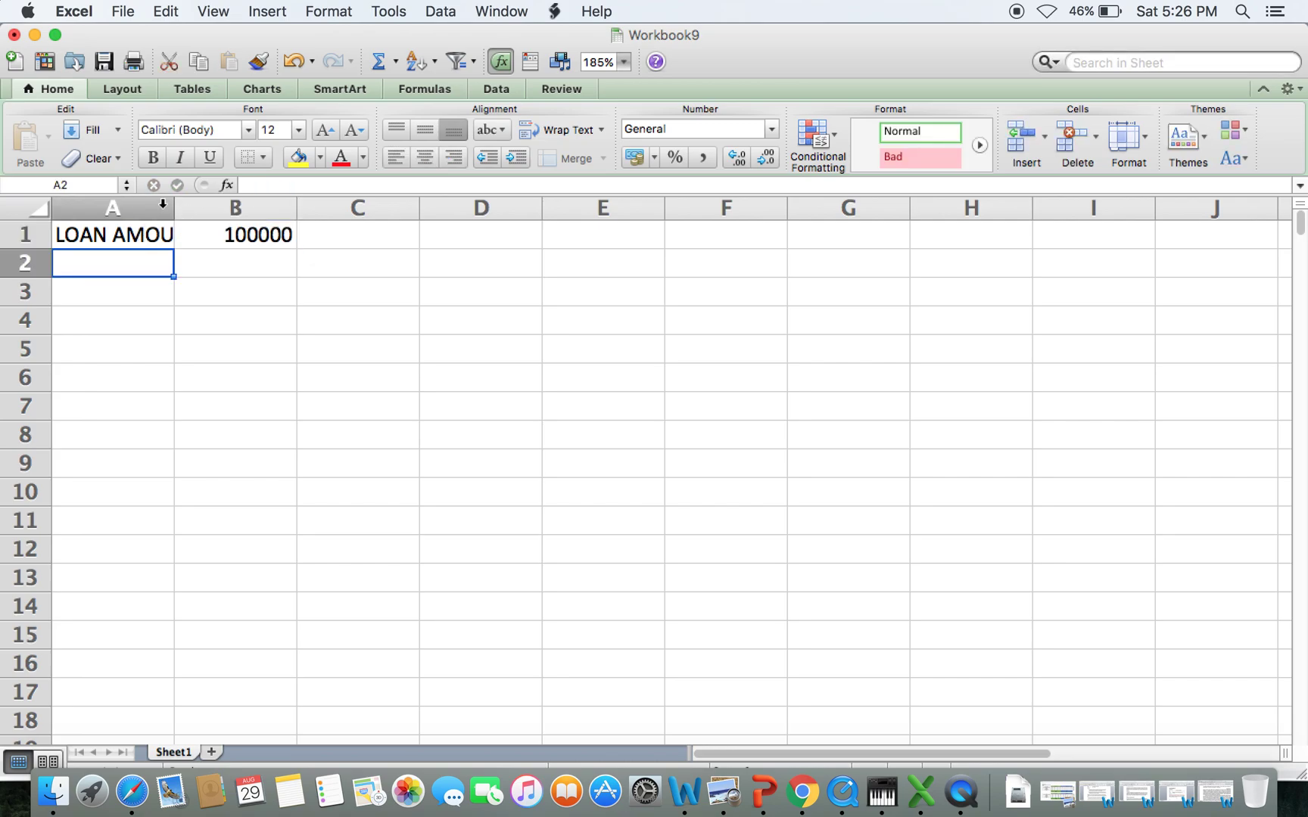
pyautogui.doubleClick(175, 208)
pyautogui.click(251, 234)
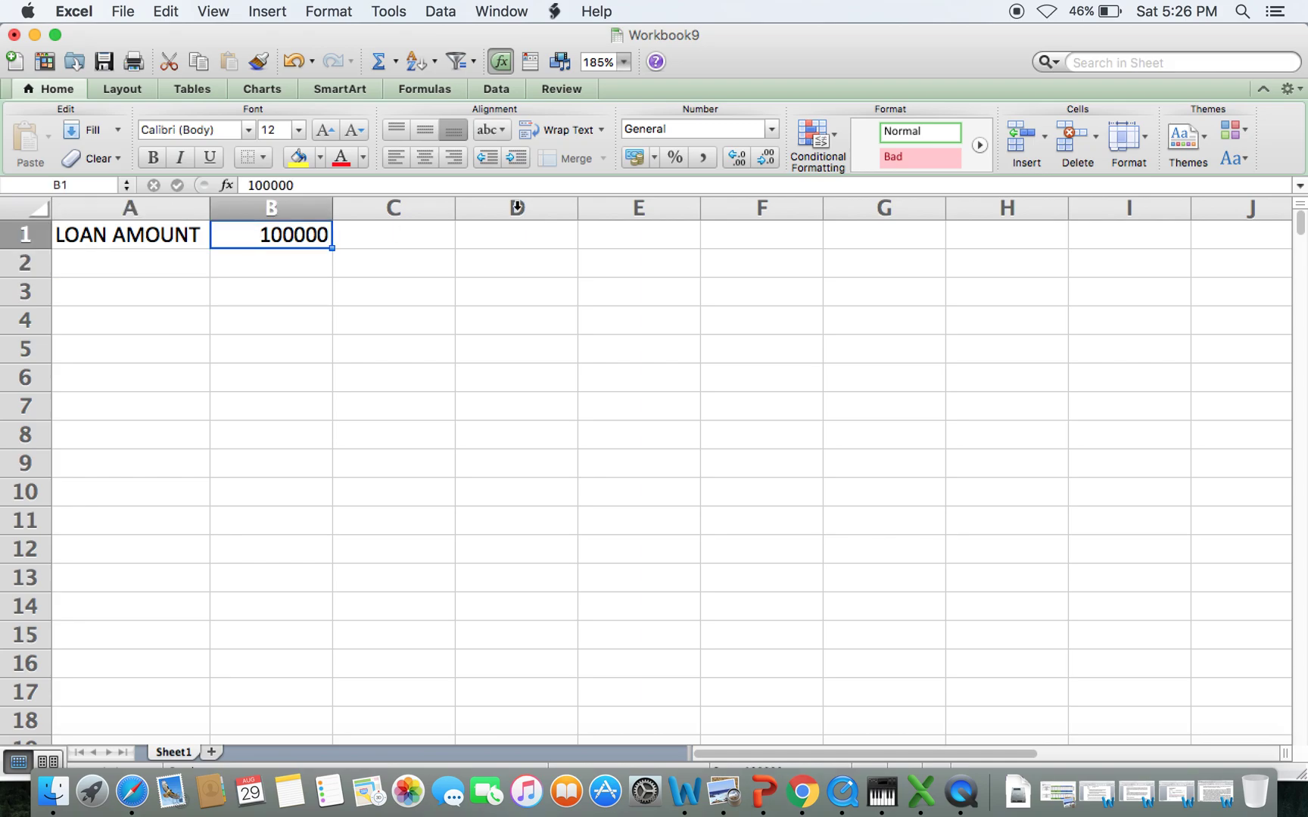
pyautogui.click(710, 157)
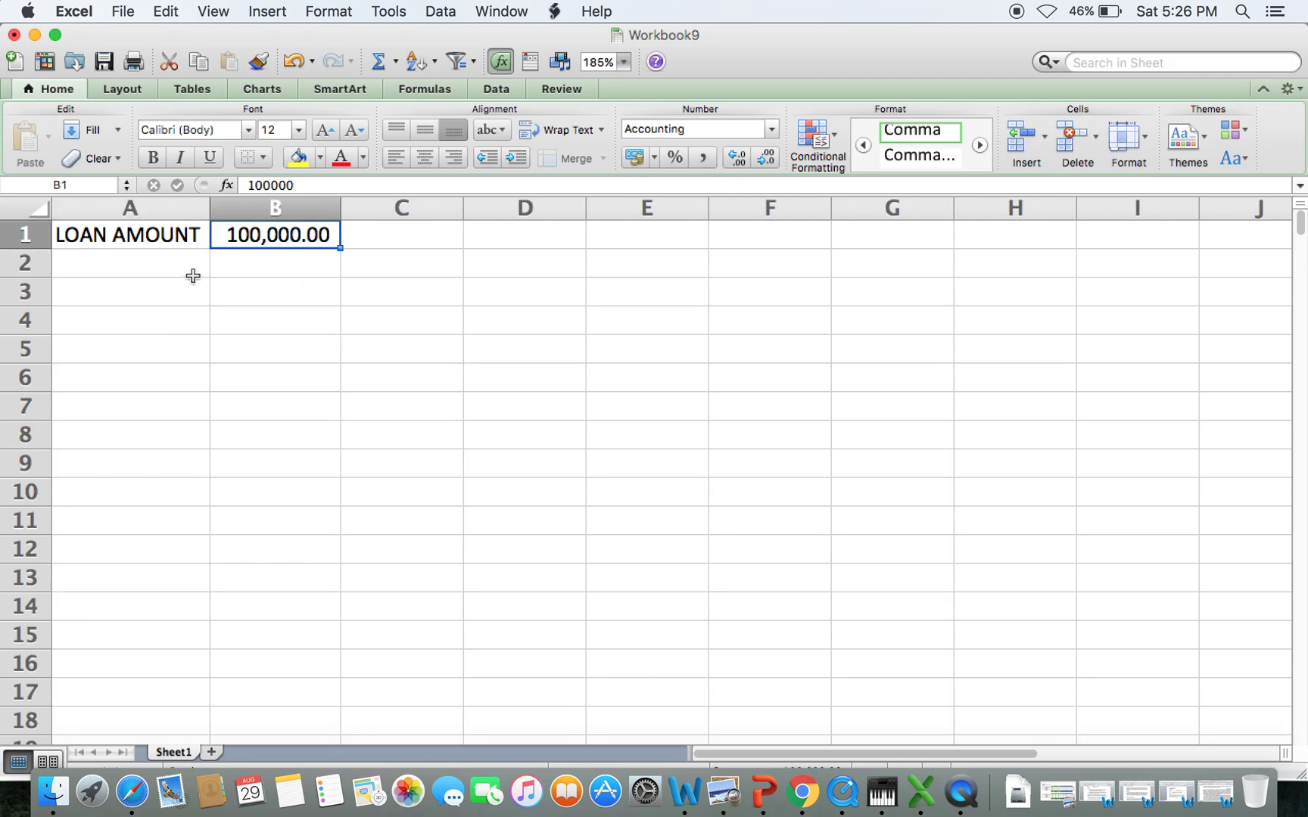
# - Enter TENOR, 30 and YEARS across A2:C2
pyautogui.click(156, 265)
pyautogui.write('TENOR')
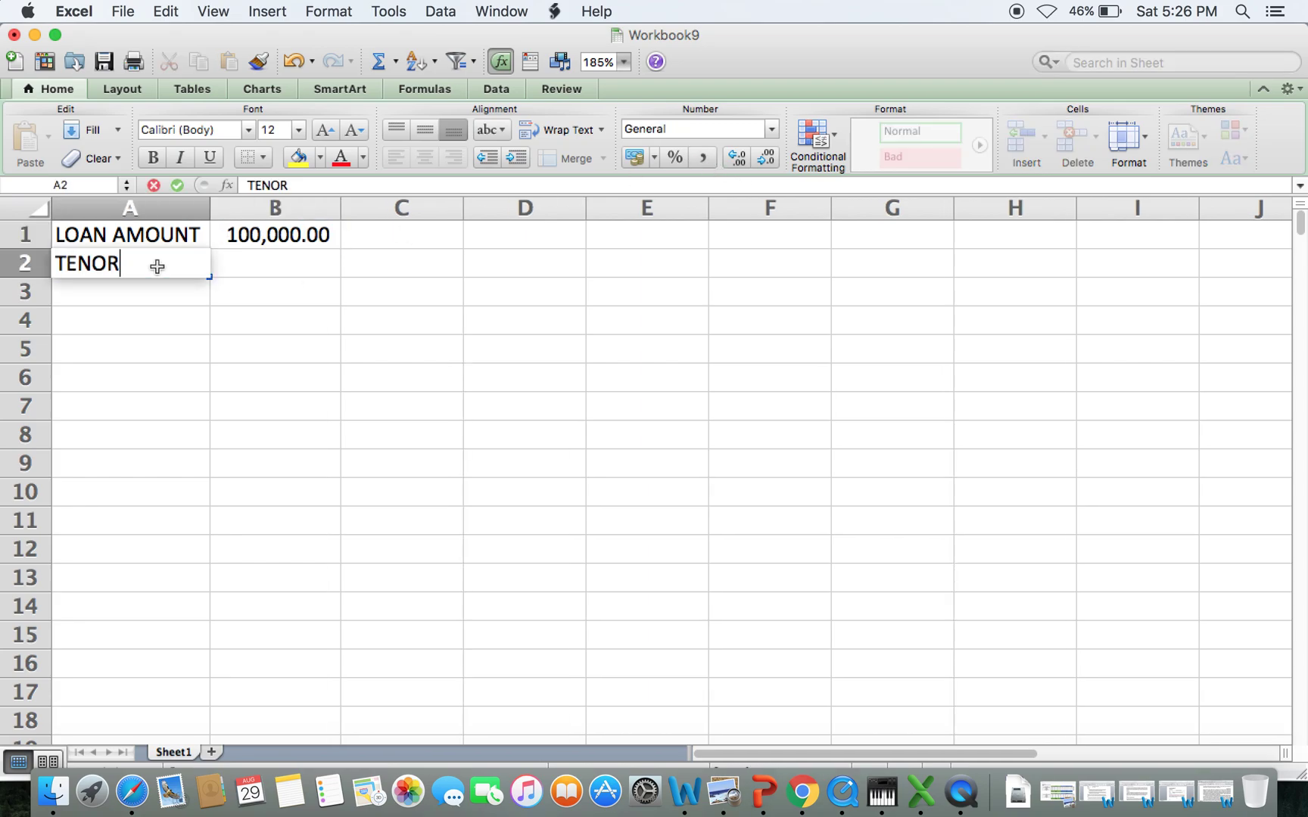
pyautogui.press('Tab')
pyautogui.write('30')
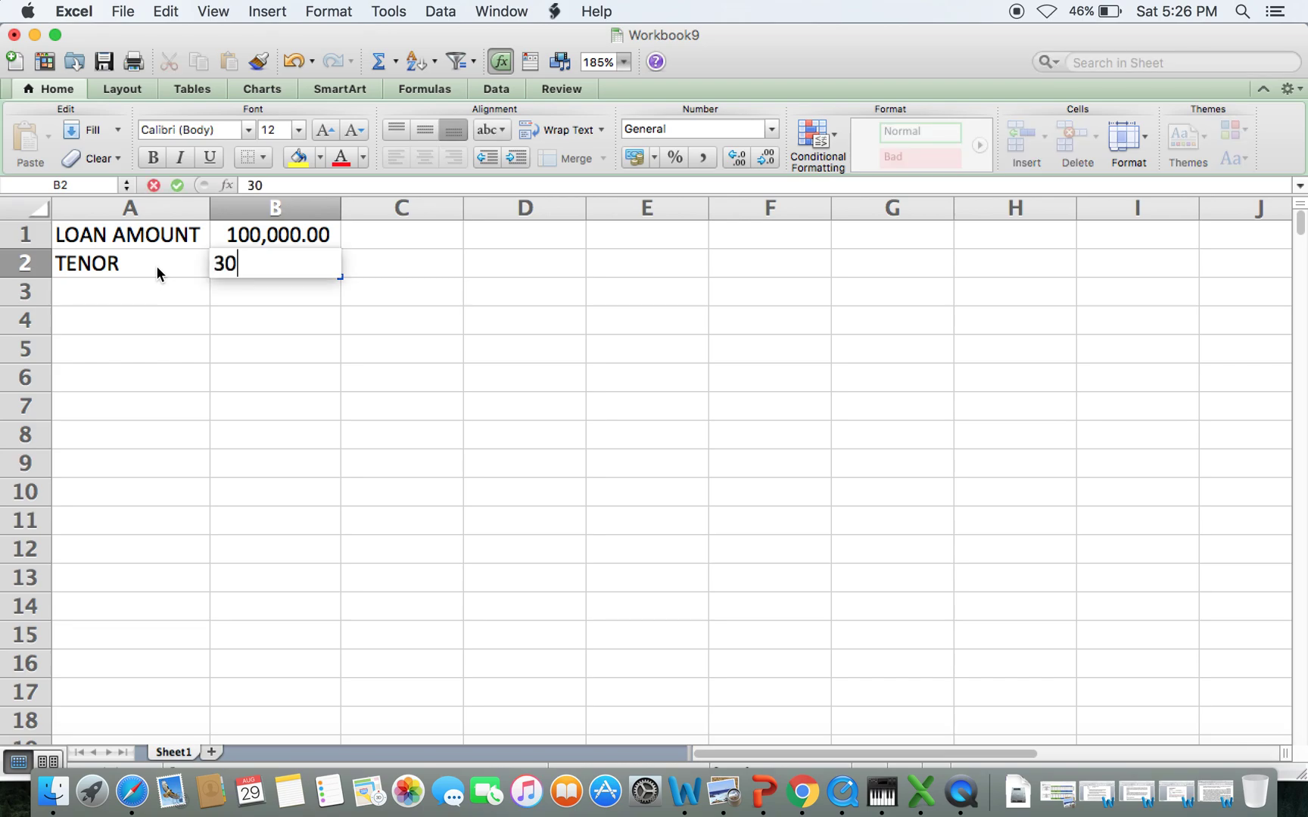
pyautogui.press('Tab')
pyautogui.write('YEARS')
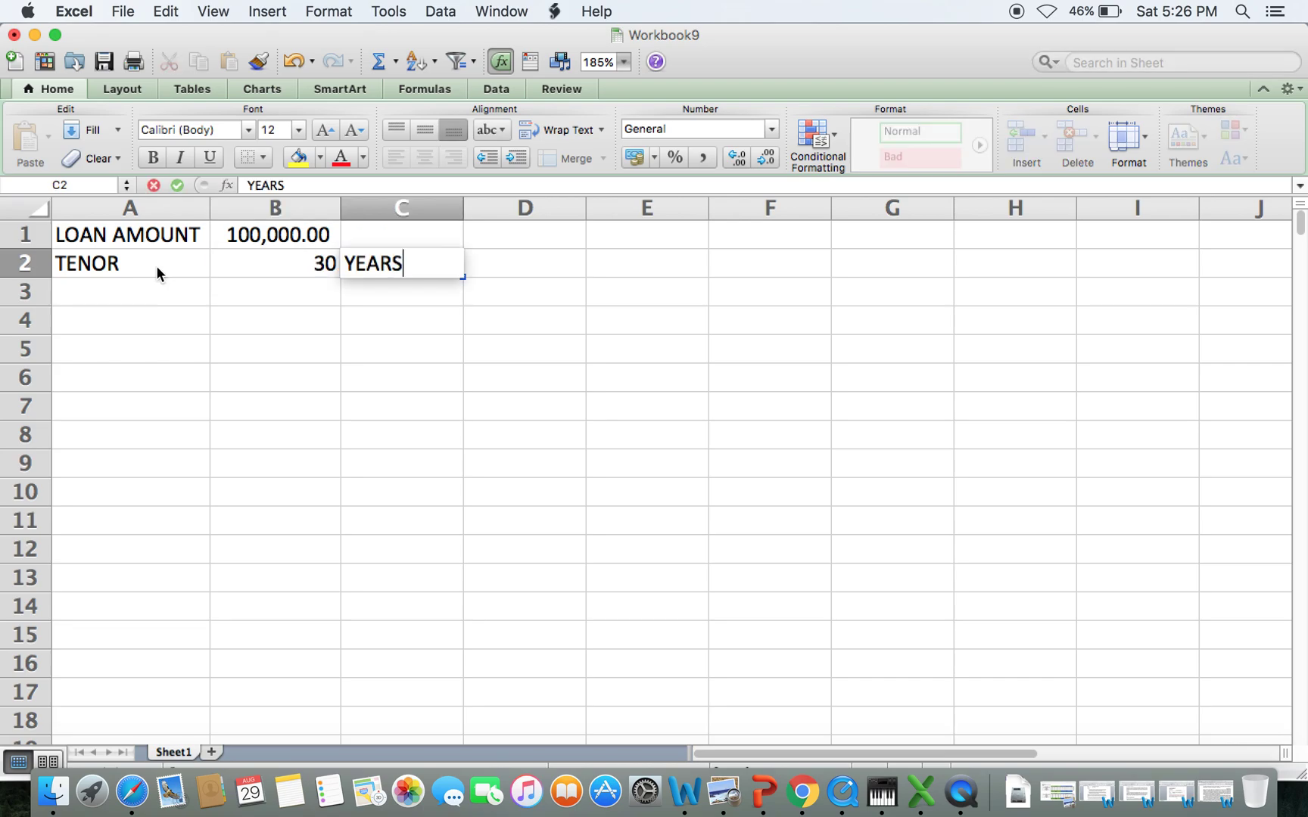
pyautogui.press('Tab')
# - Convert the tenor to 360 months with =B2*12 in D2, labelled MONTHS
pyautogui.write('=')
pyautogui.press('Left')
pyautogui.press('Left')
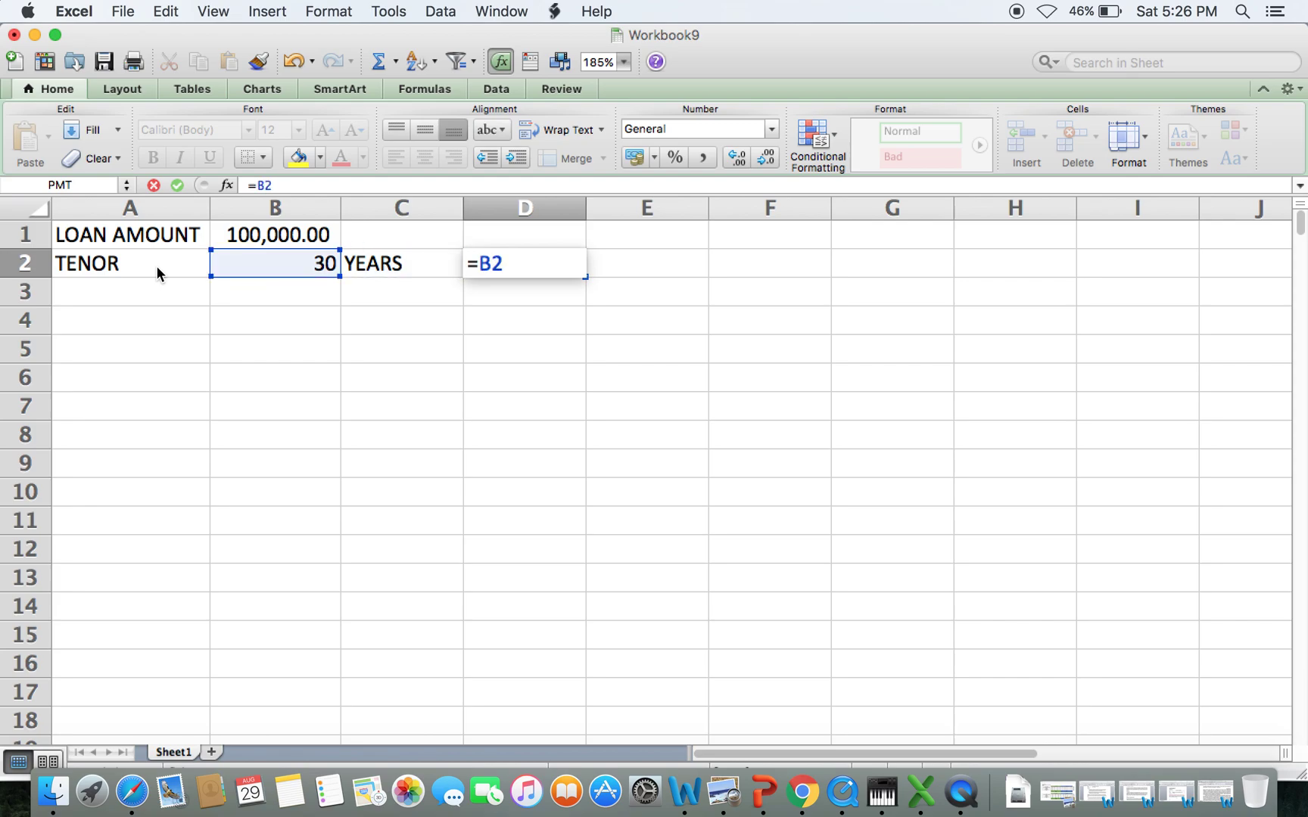
pyautogui.write('*12')
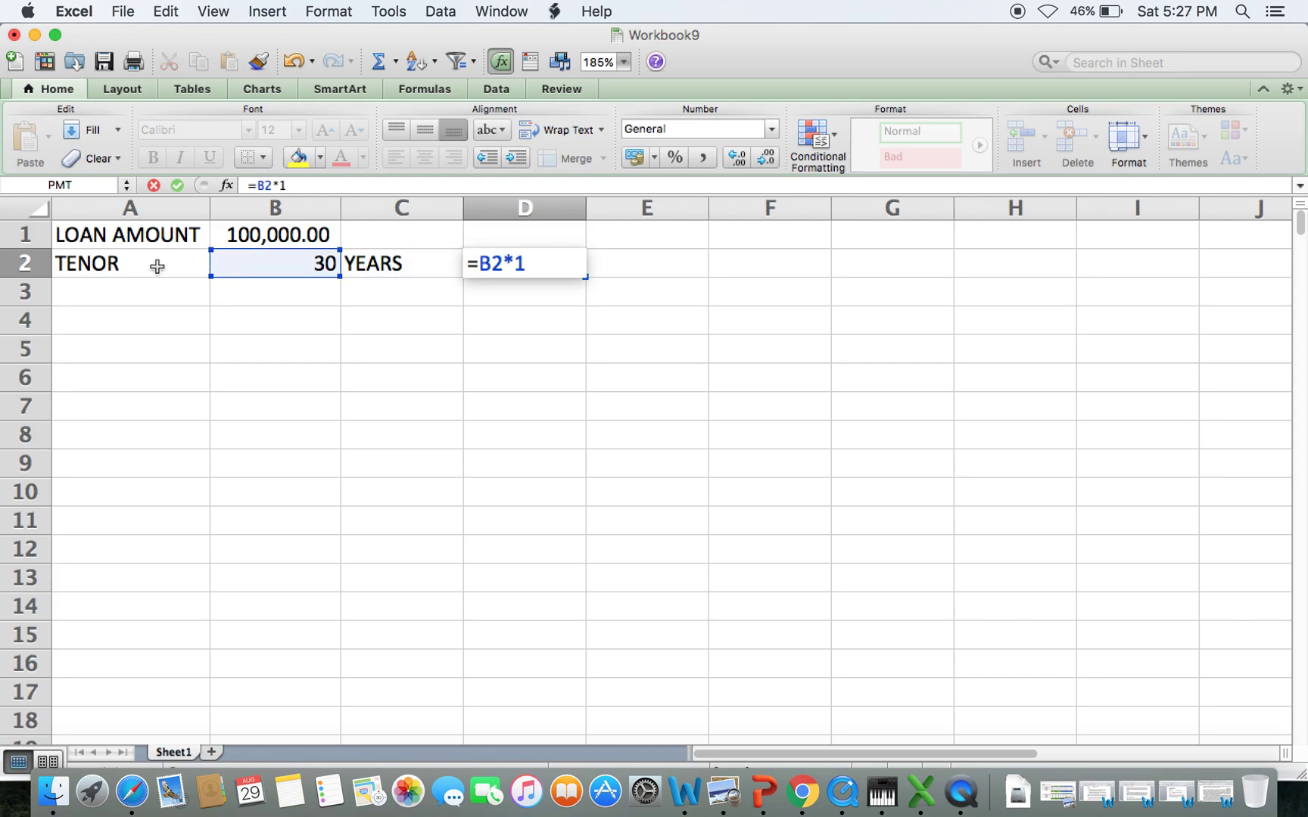
pyautogui.press('Return')
pyautogui.press('Up')
pyautogui.press('Right')
pyautogui.press('Right')
pyautogui.press('Right')
pyautogui.press('Right')
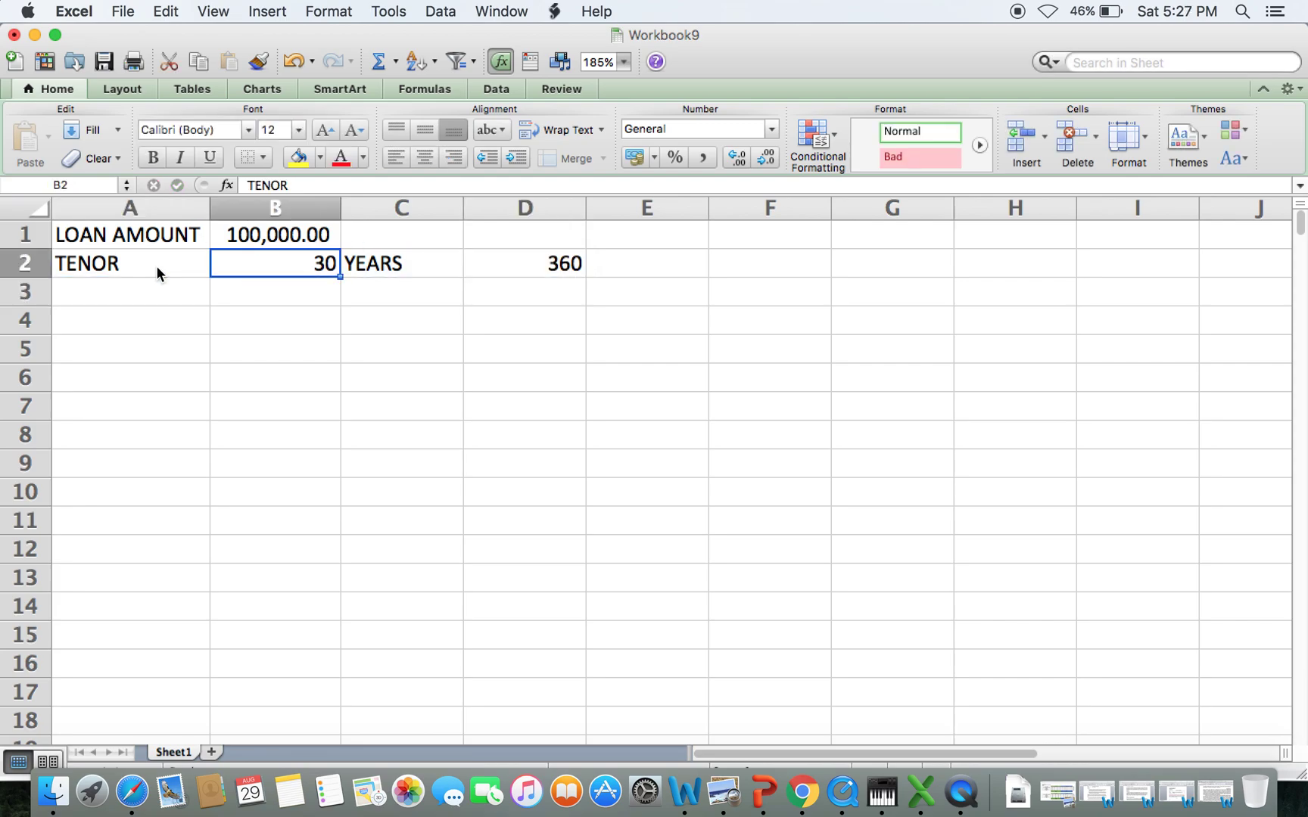
pyautogui.write('MONTHS')
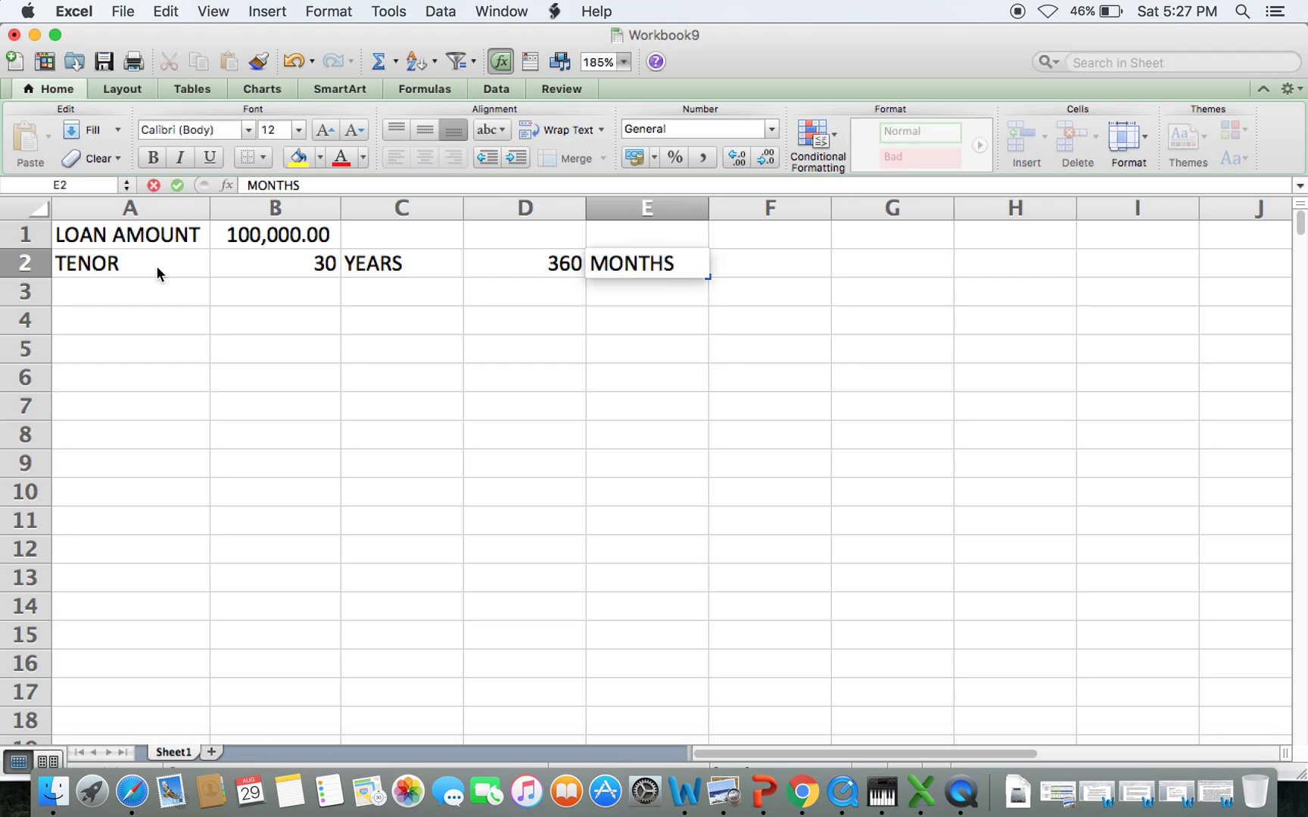
pyautogui.press('Return')
pyautogui.press('Return')
# - Type the headers MONTH, INTEREST RATE and BEG LOAN in A4:C4
pyautogui.press('Left')
pyautogui.press('Left')
pyautogui.press('Left')
pyautogui.press('Left')
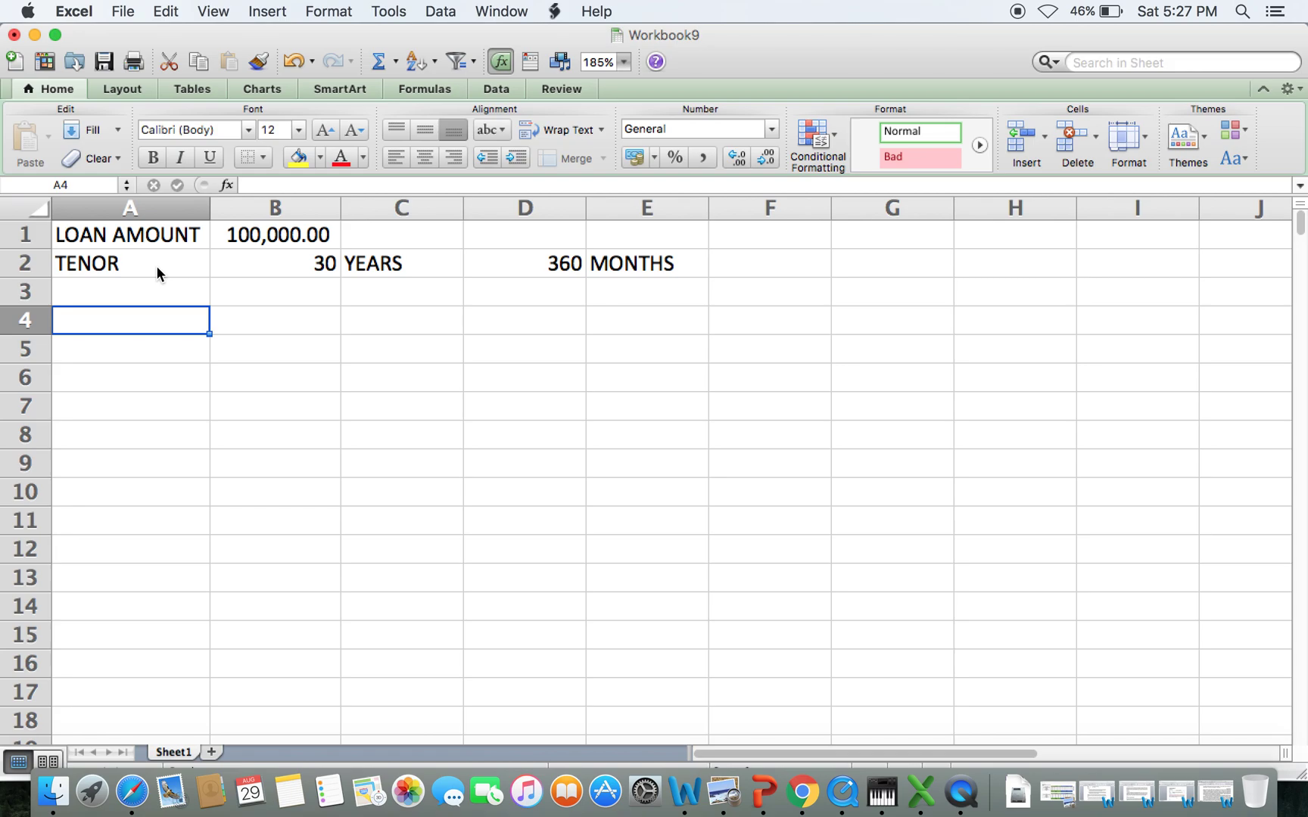
pyautogui.write('MONTH')
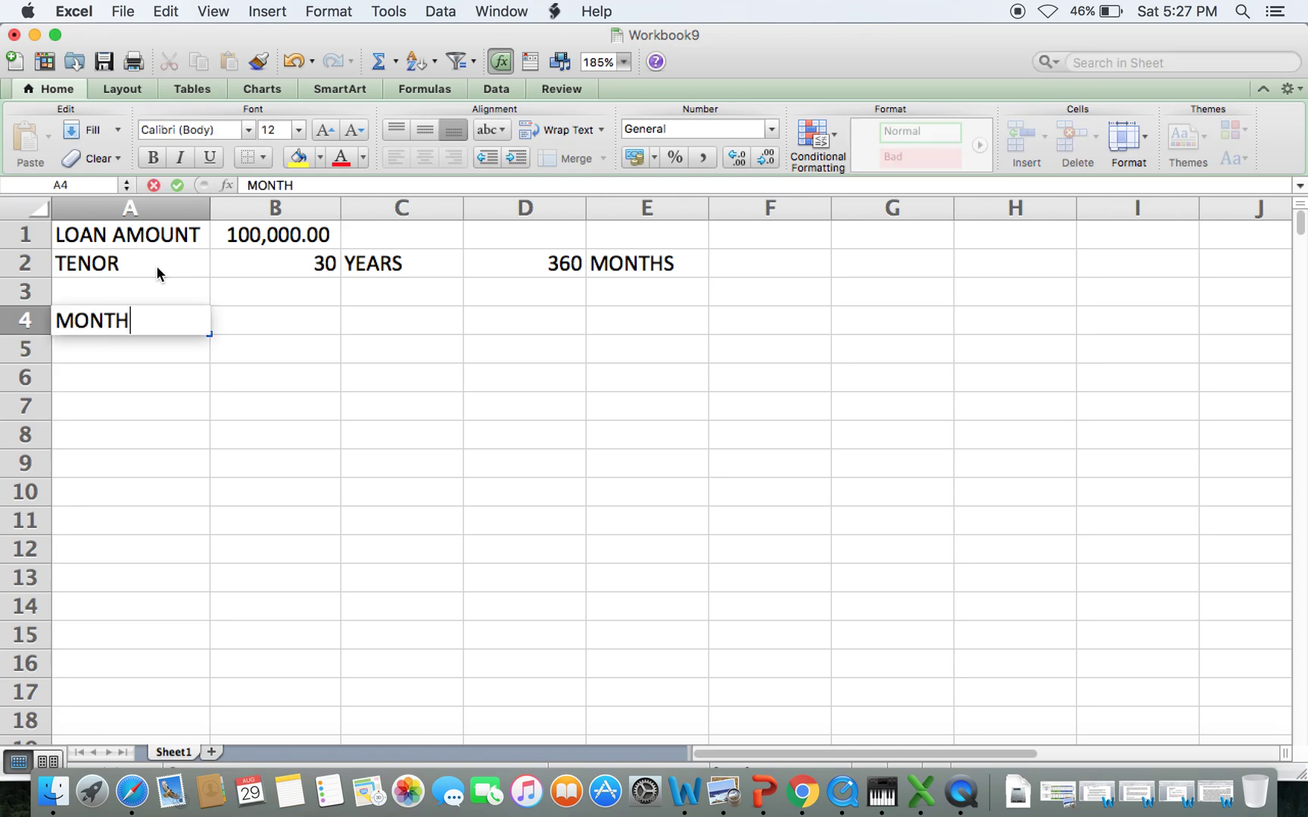
pyautogui.press('Tab')
pyautogui.write('INTE')
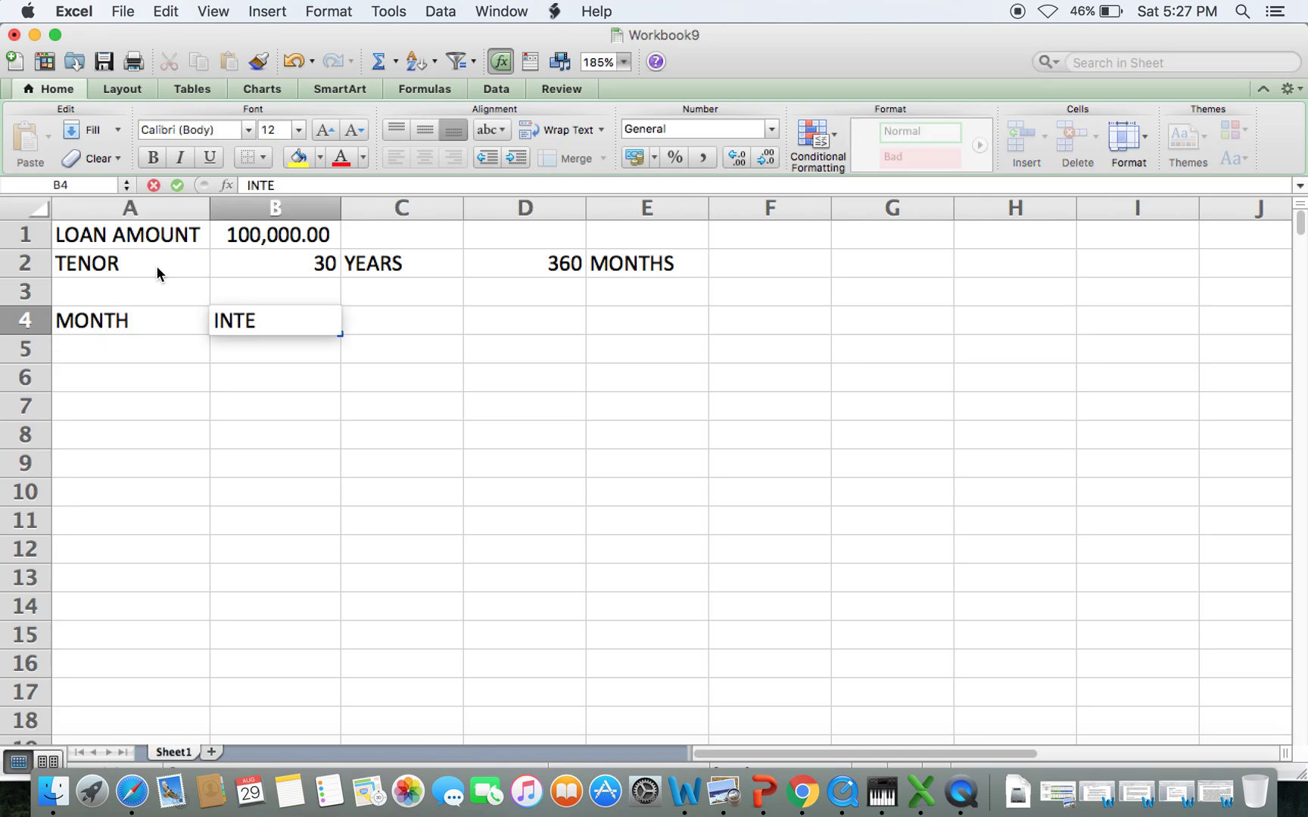
pyautogui.write('REST RATE')
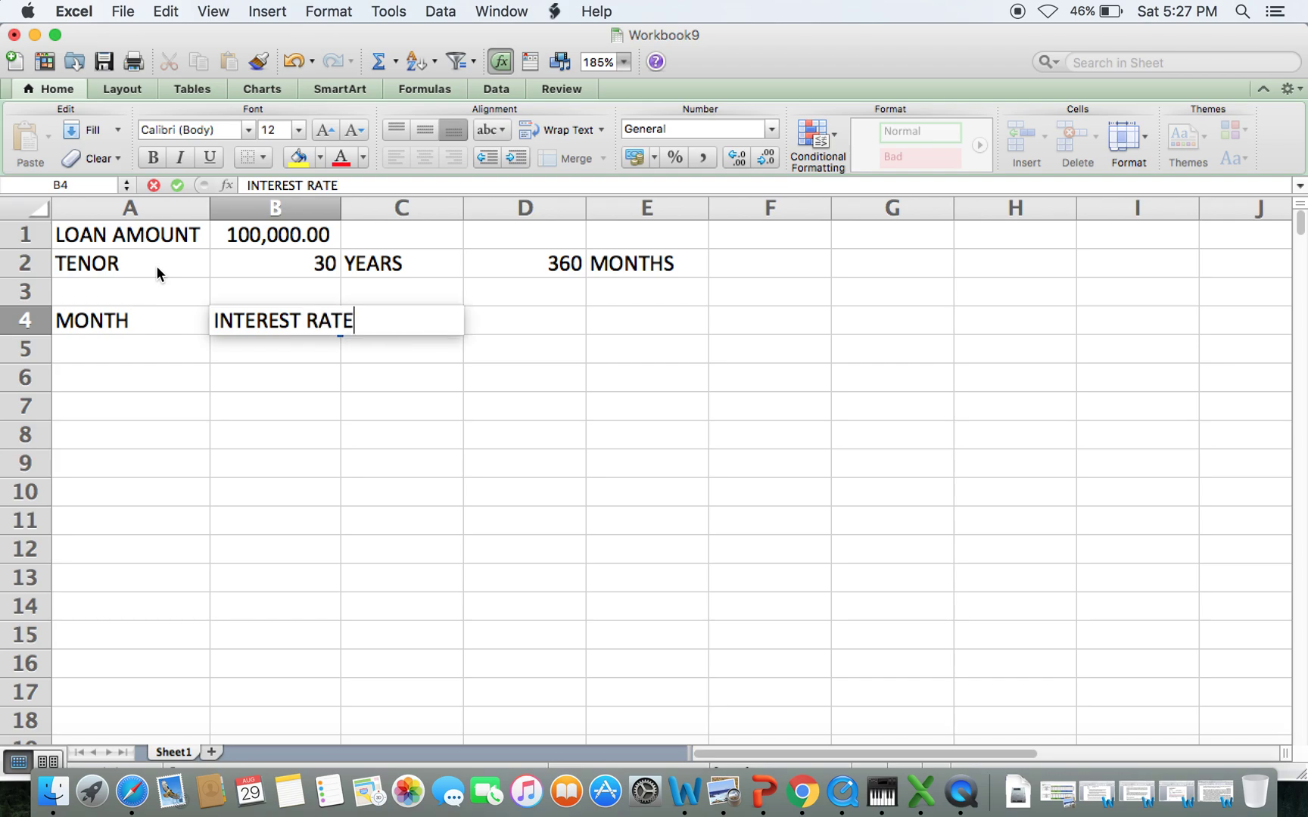
pyautogui.press('Tab')
pyautogui.write('BEG')
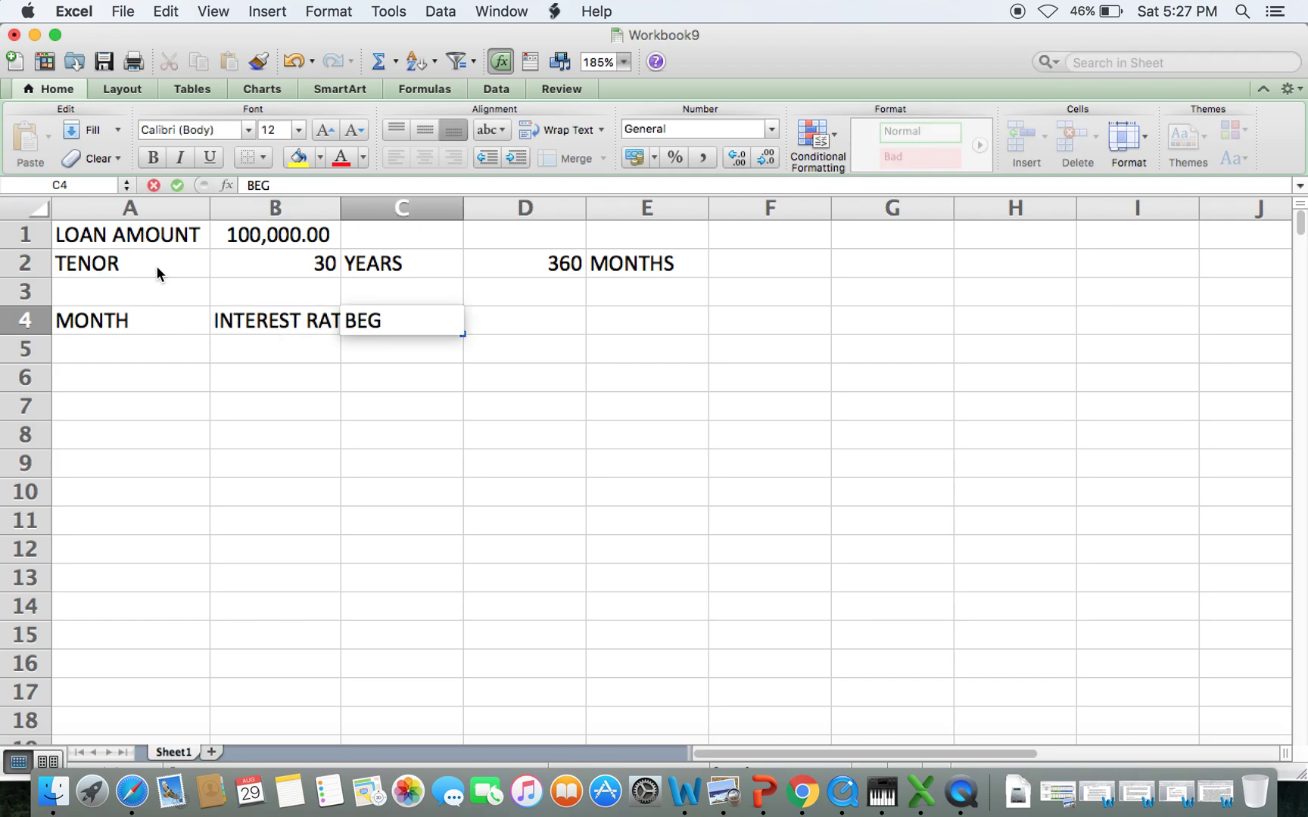
pyautogui.write(' LOAN')
pyautogui.press('Tab')
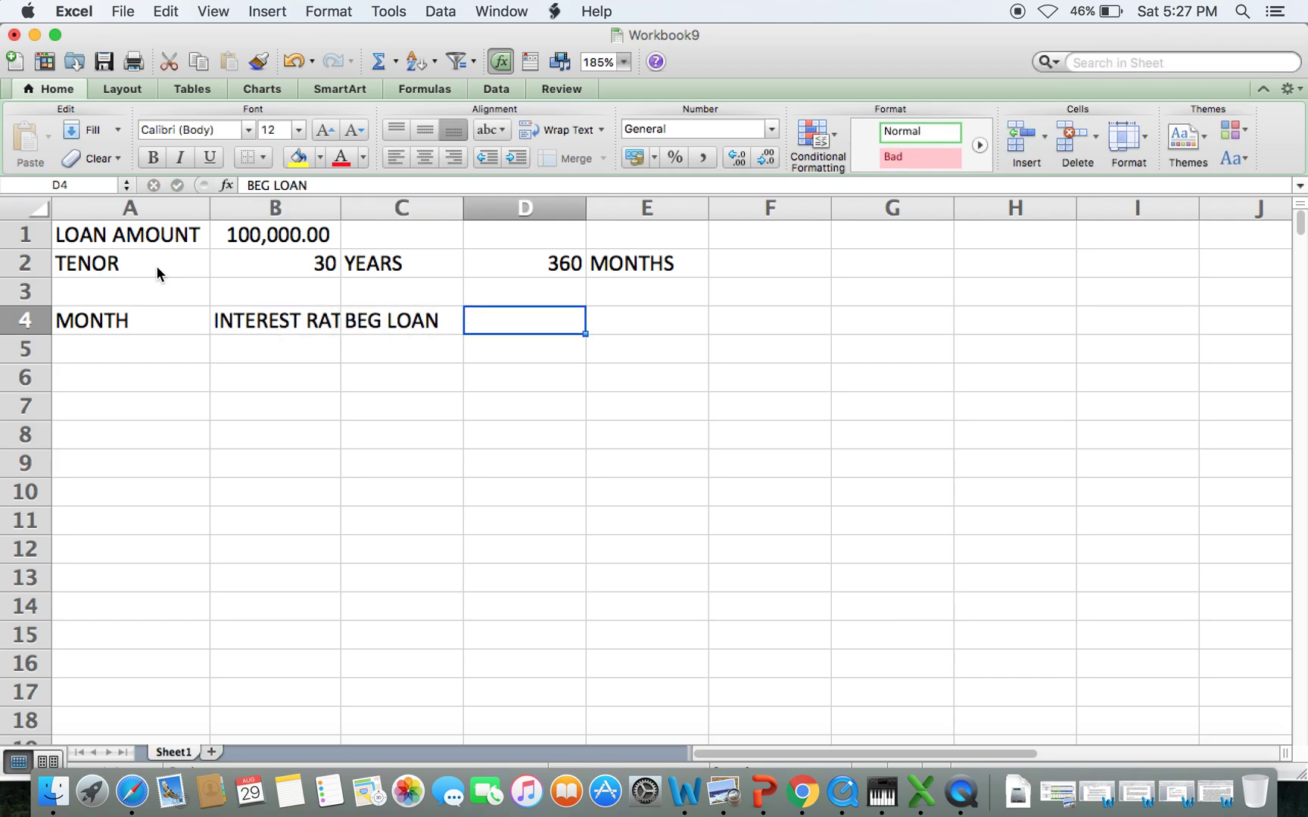
# - Add the headers AMORTIZATION, INTEREST, PRINCIPAL and END LOAN in D4:G4
pyautogui.write('AMO')
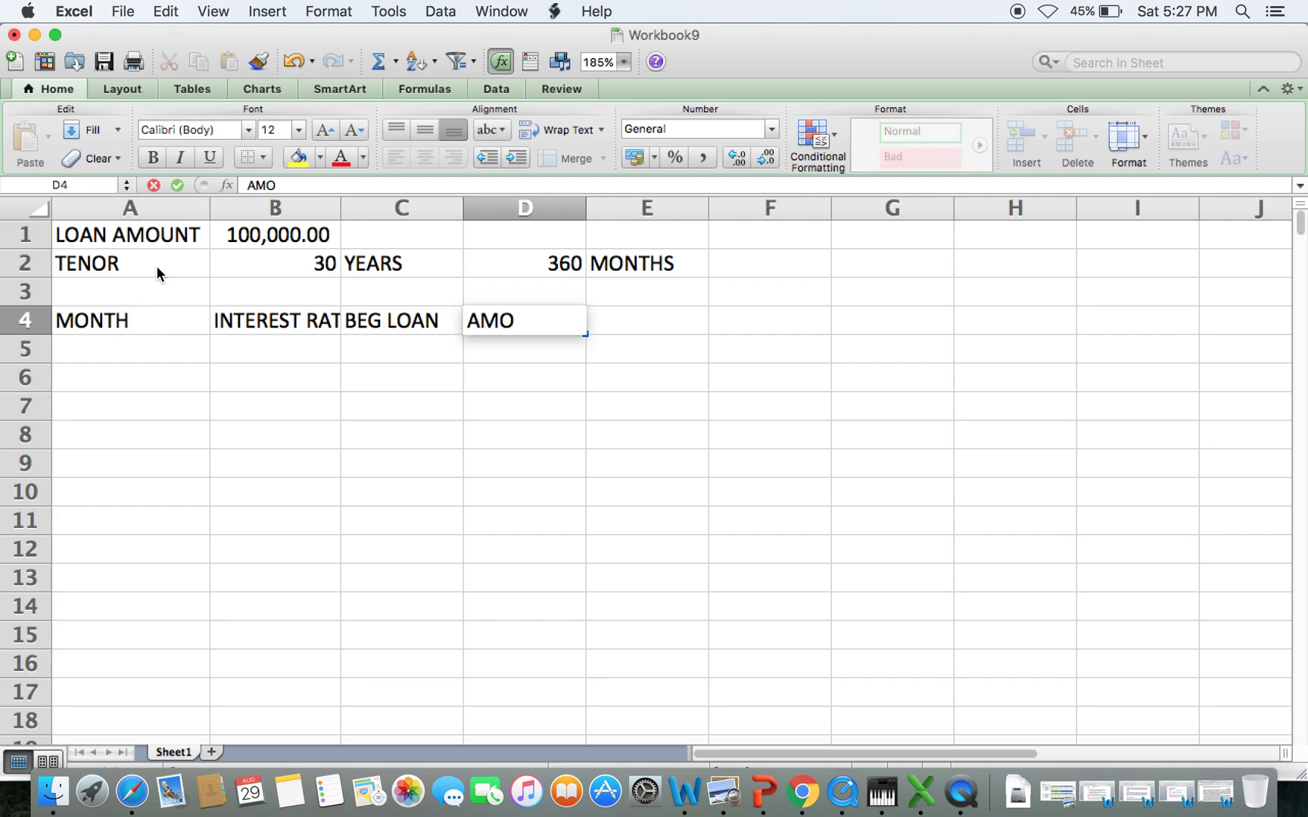
pyautogui.write('RTIZATION')
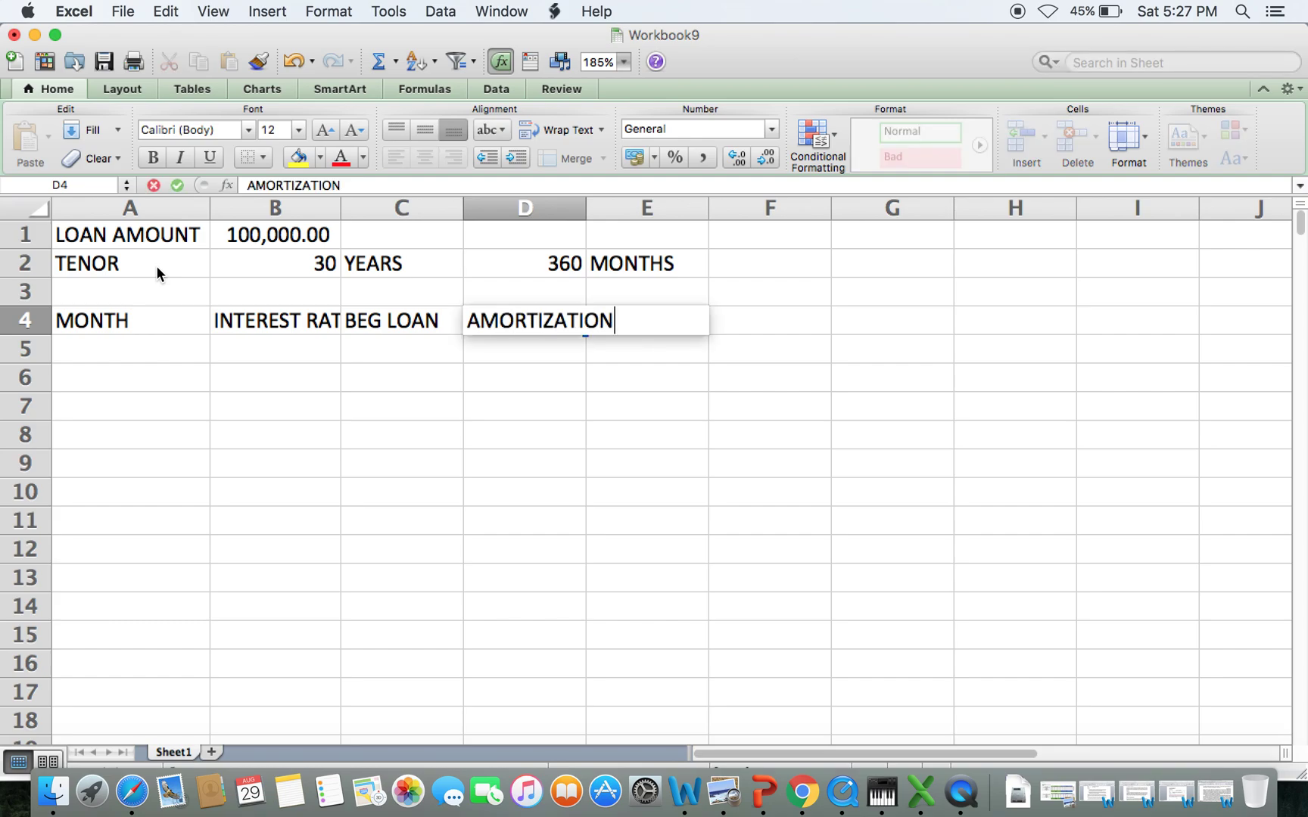
pyautogui.press('Tab')
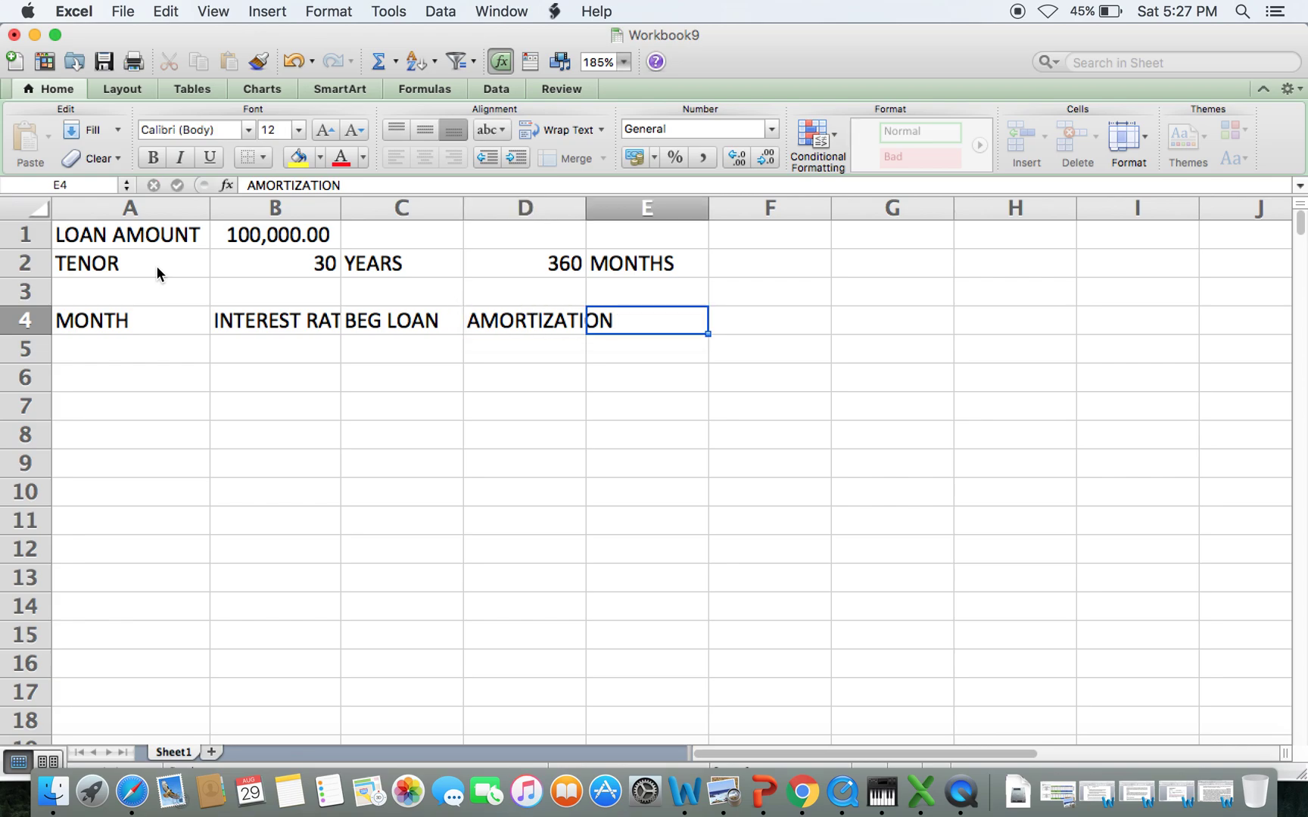
pyautogui.write('INTEREST')
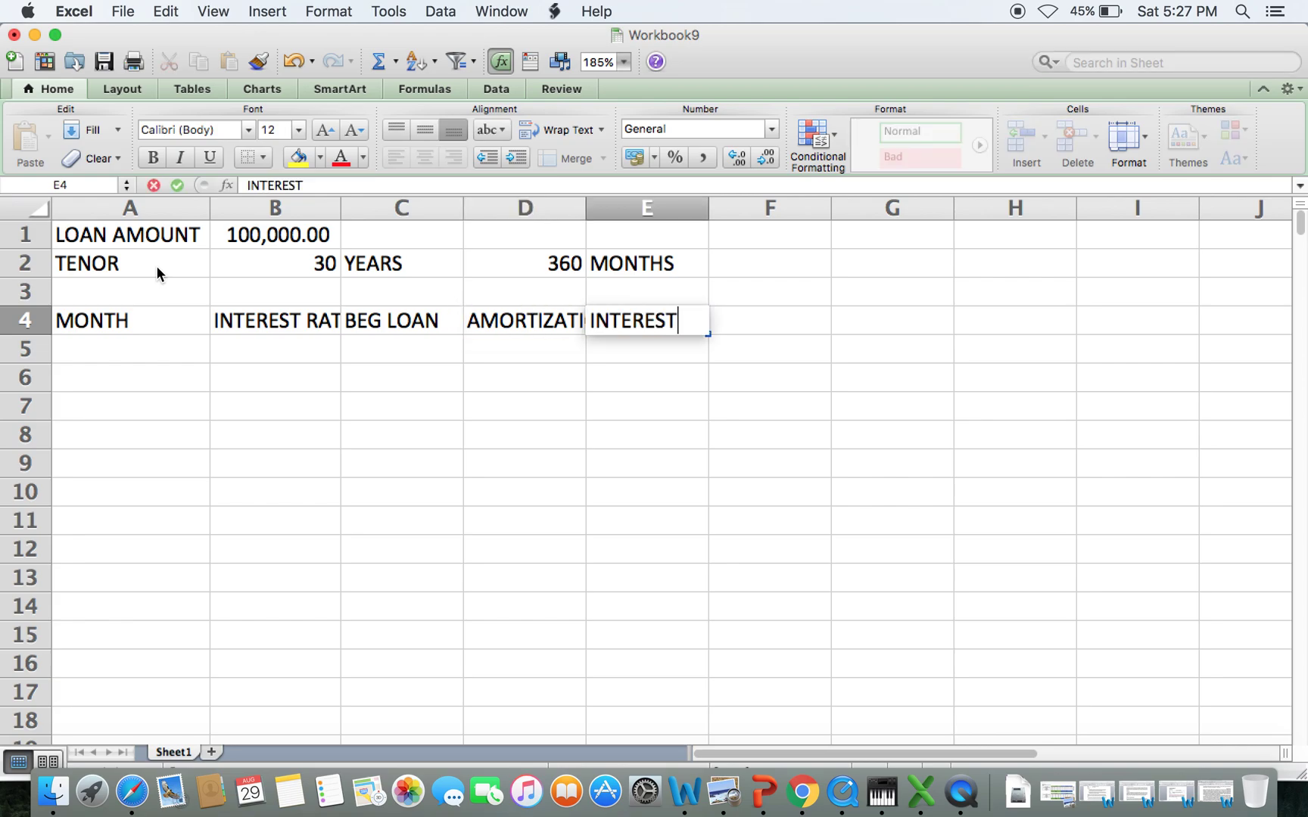
pyautogui.press('Tab')
pyautogui.write('PRI')
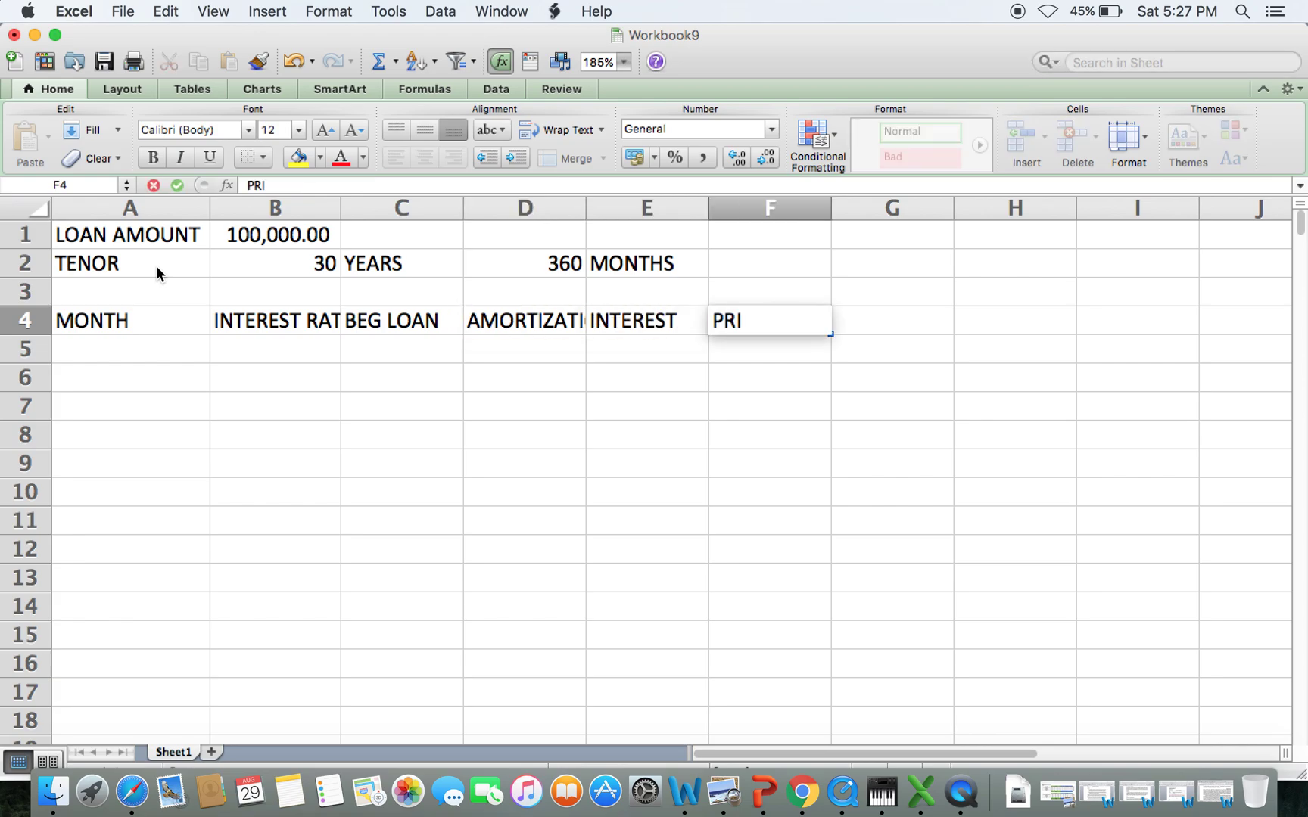
pyautogui.write('NCIPAL')
pyautogui.press('Tab')
pyautogui.write('END LOAN')
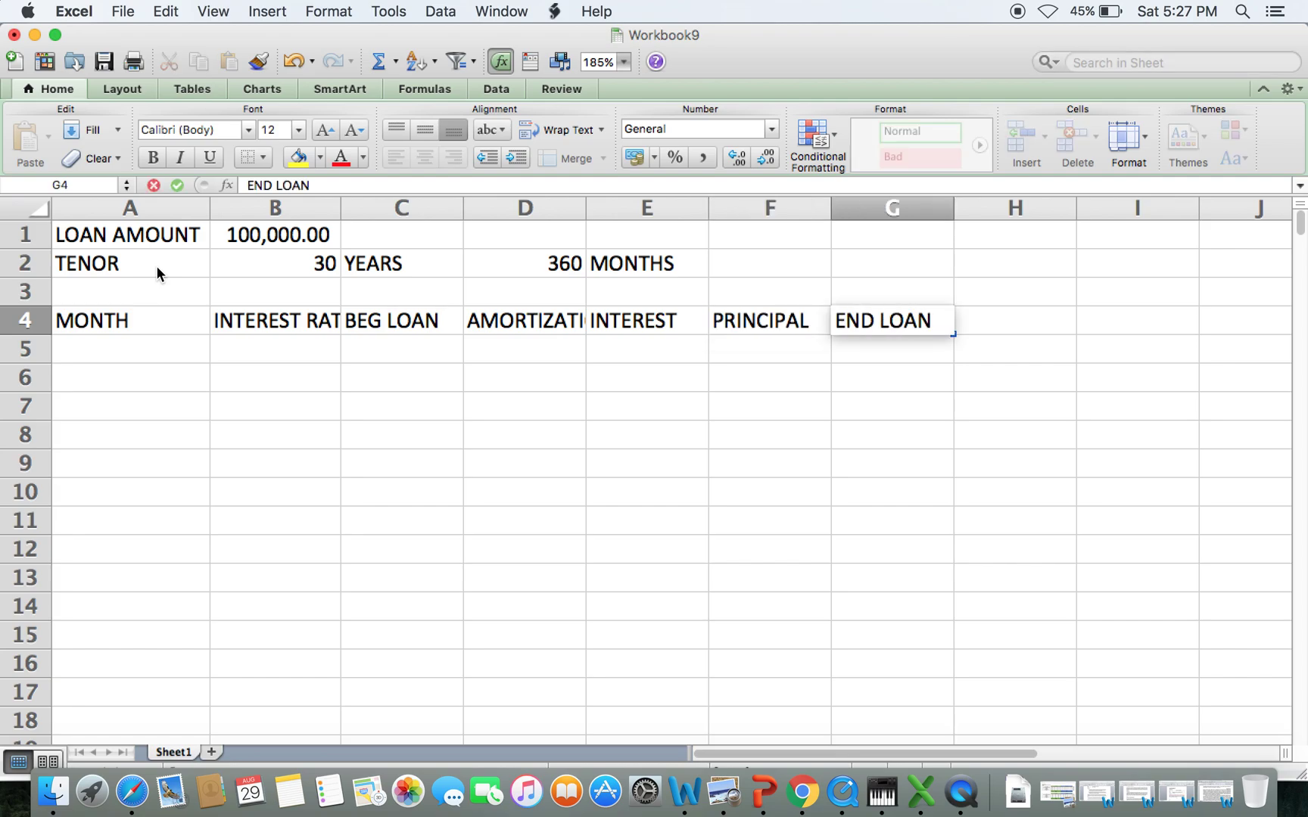
pyautogui.press('Return')
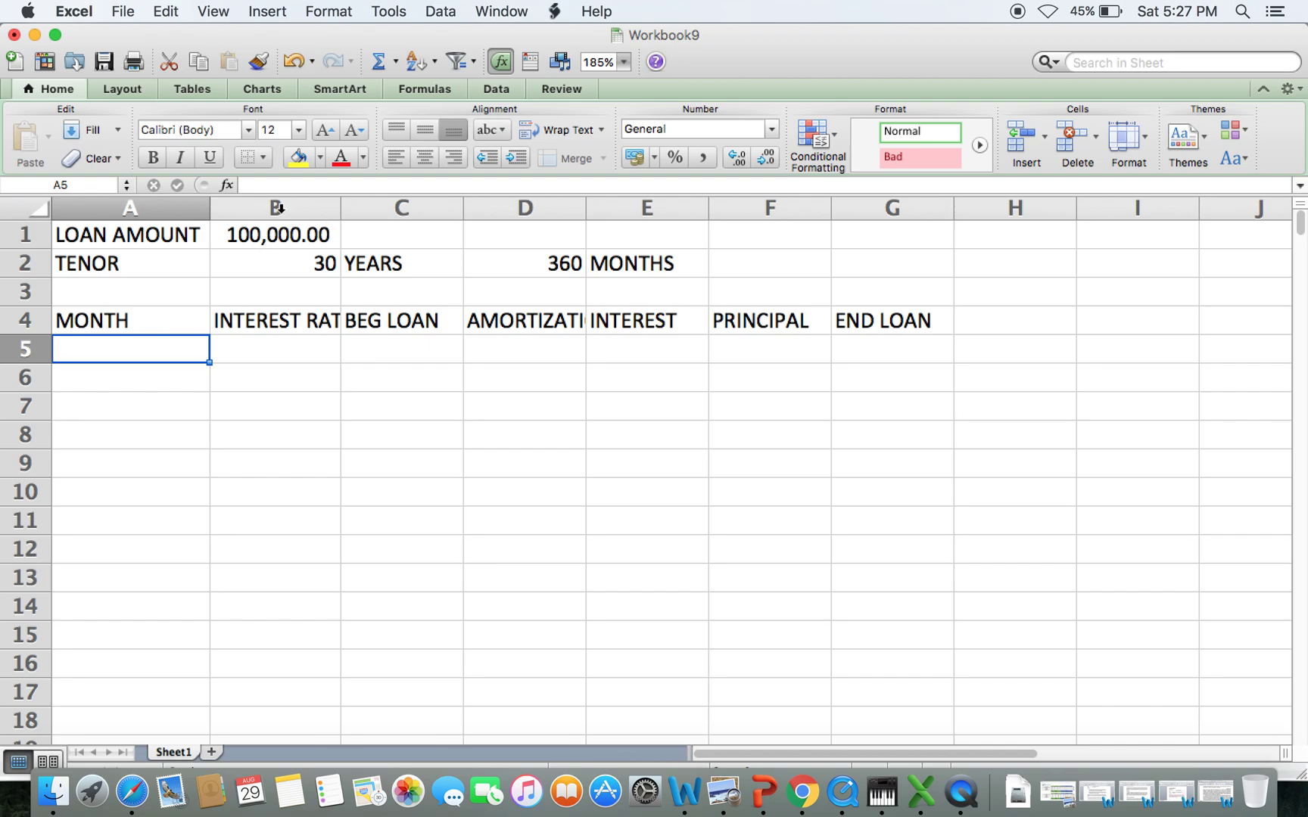
# - Autofit columns B and D and enter month 0 in A5
pyautogui.doubleClick(341, 208)
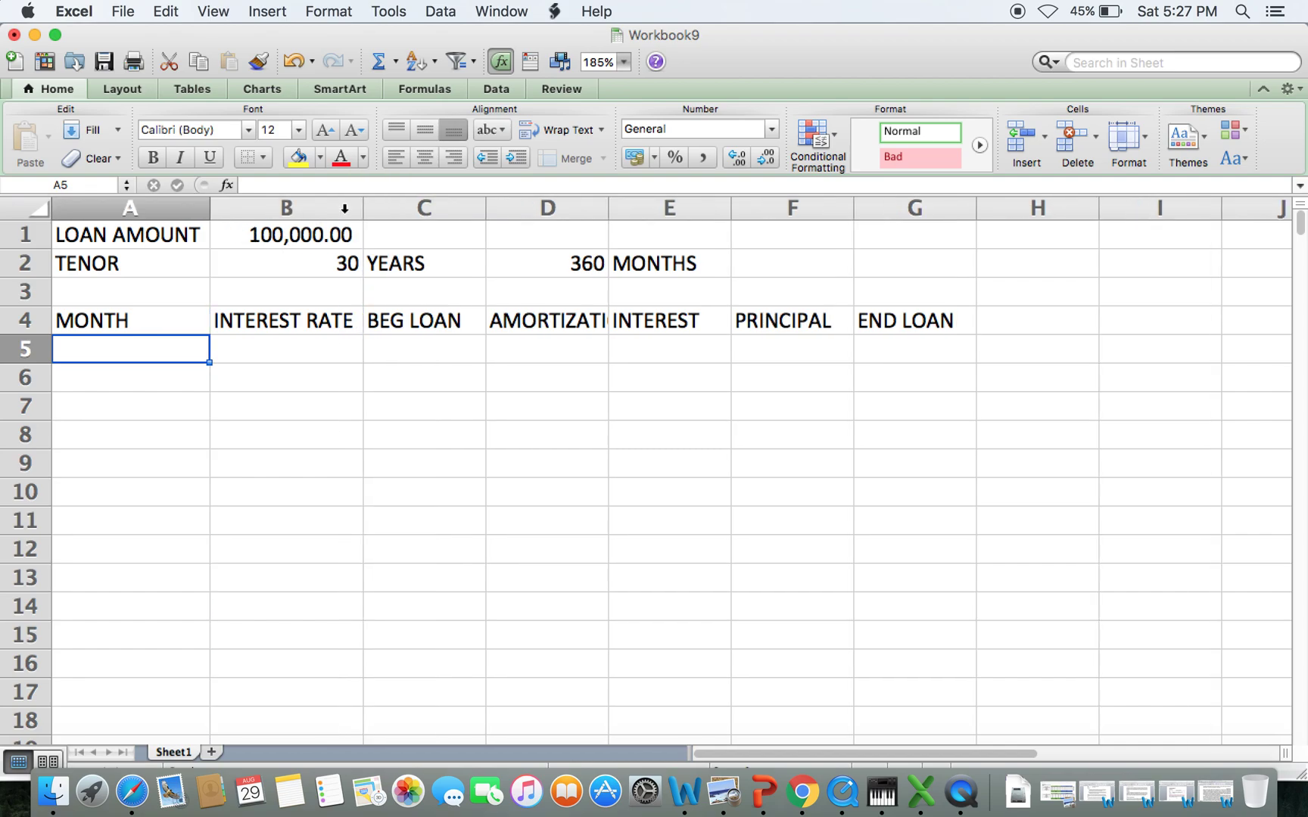
pyautogui.doubleClick(608, 207)
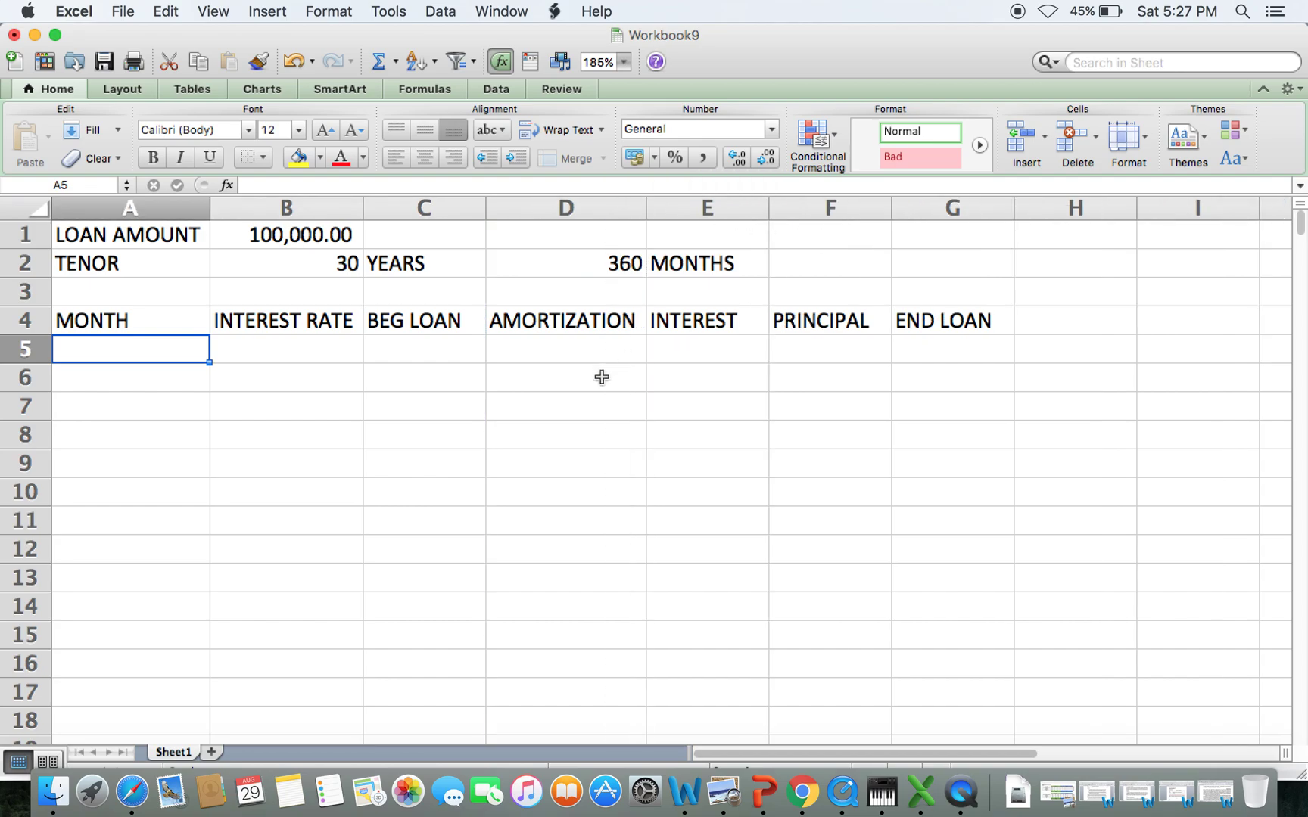
pyautogui.write('0')
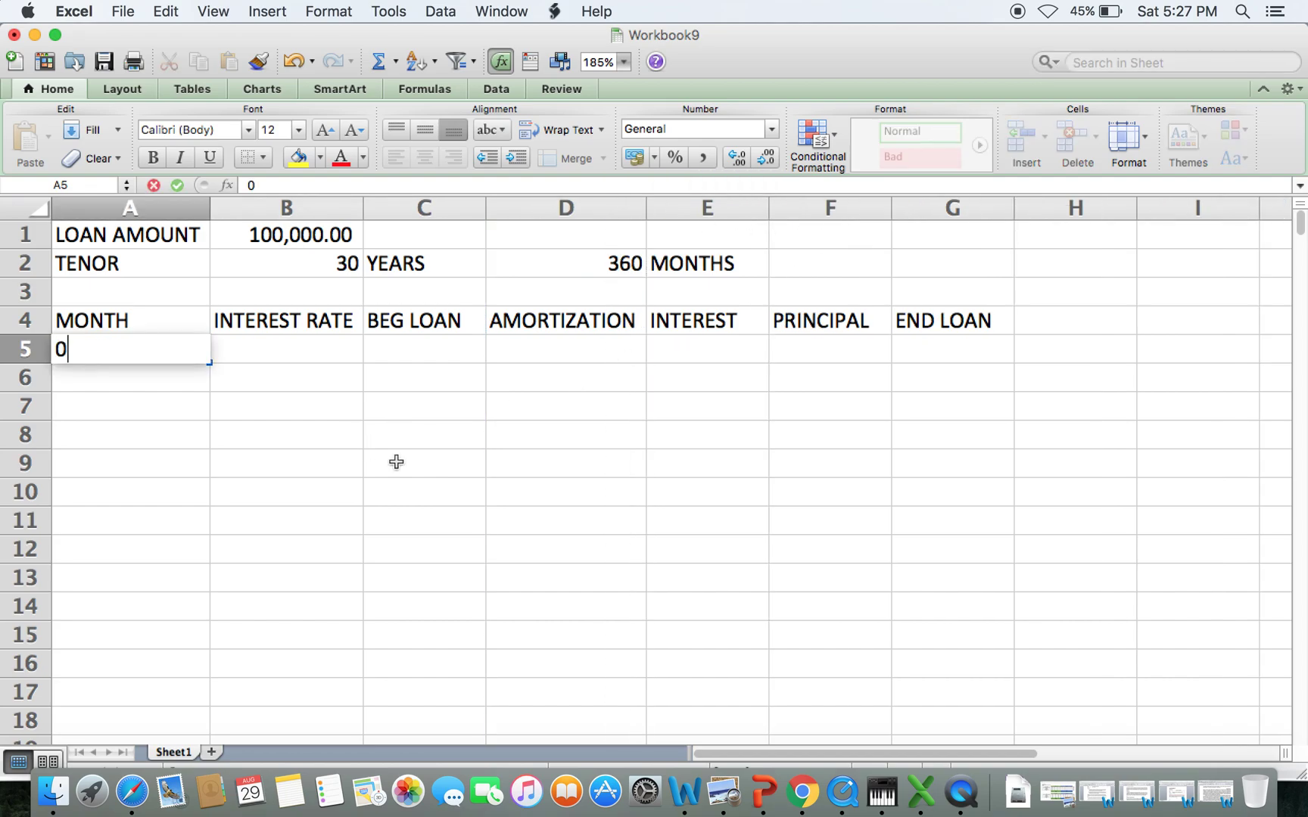
pyautogui.press('Tab')
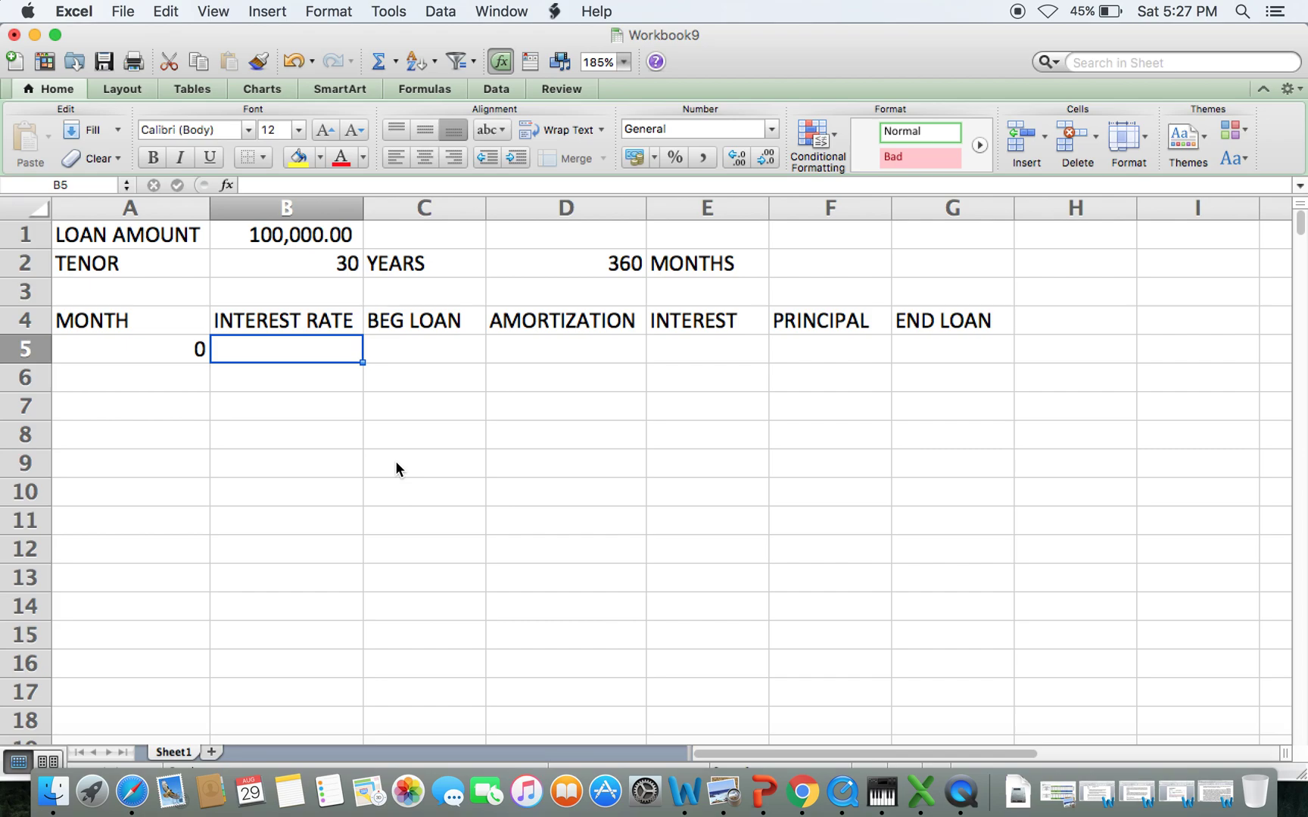
# - Set month 0's END LOAN in G5 to =B1 and enter month 1 in A6
pyautogui.press('Tab')
pyautogui.press('Tab')
pyautogui.press('Tab')
pyautogui.press('Tab')
pyautogui.press('Tab')
pyautogui.write('=')
pyautogui.press('Left')
pyautogui.press('Left')
pyautogui.press('Left')
pyautogui.press('Left')
pyautogui.press('Left')
pyautogui.press('Up')
pyautogui.press('Up')
pyautogui.press('Up')
pyautogui.press('Up')
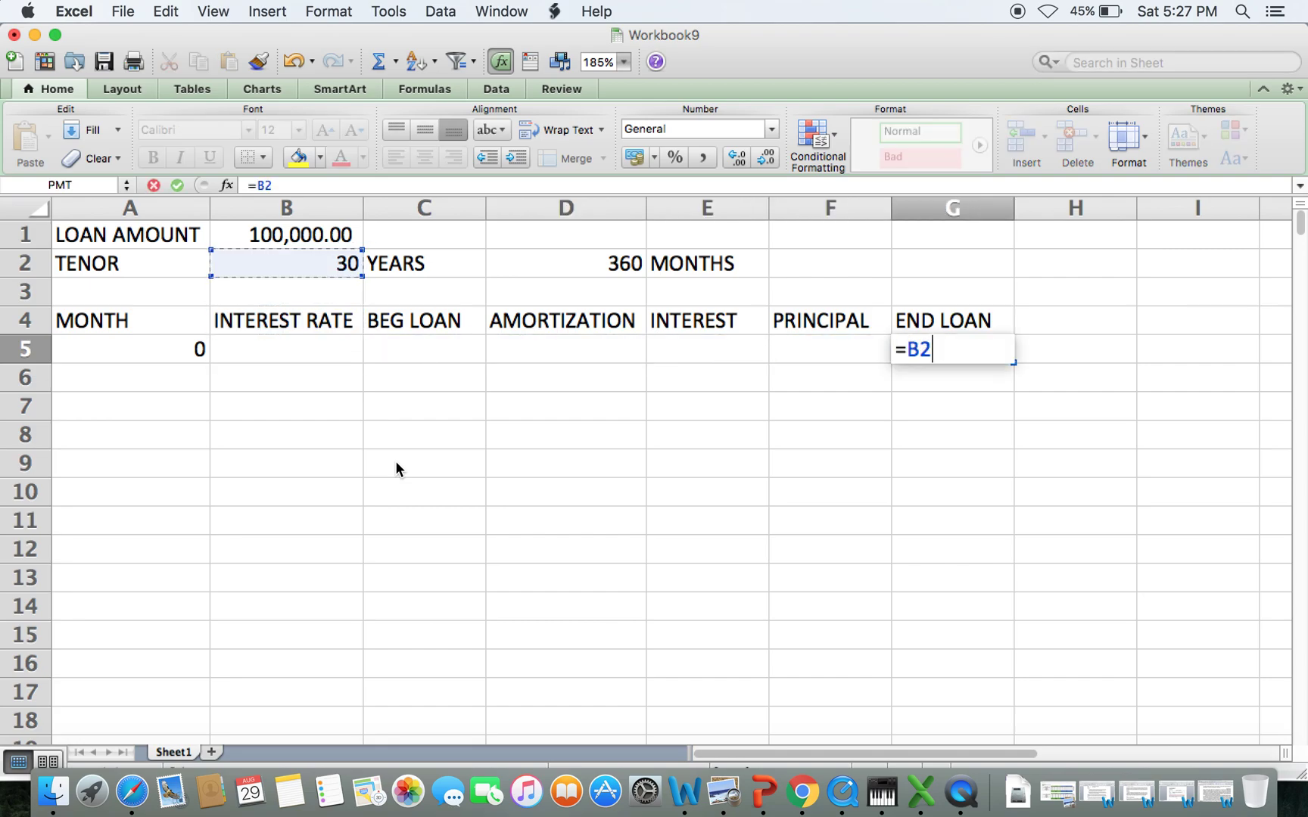
pyautogui.press('Return')
pyautogui.press('Left')
pyautogui.press('Left')
pyautogui.press('Left')
pyautogui.press('Left')
pyautogui.press('Left')
pyautogui.press('Left')
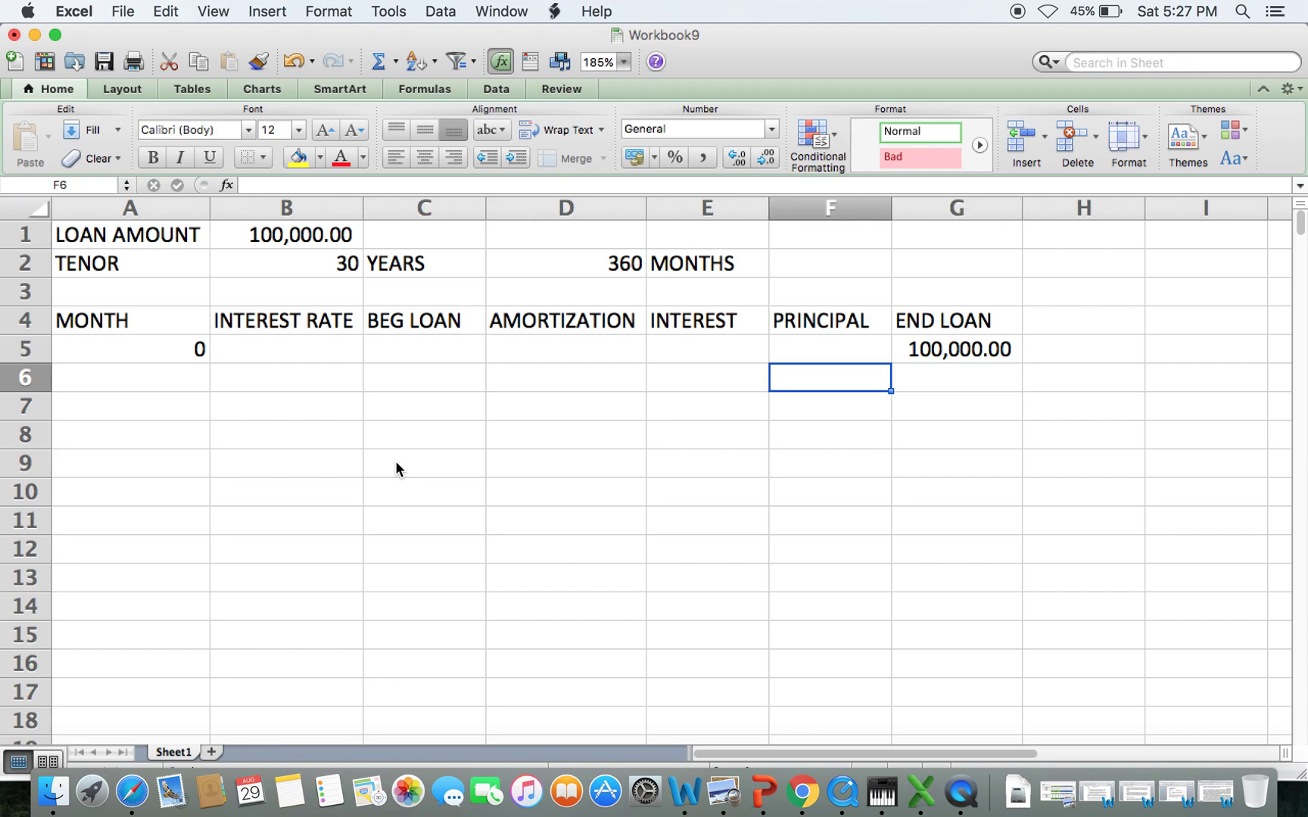
pyautogui.write('1')
pyautogui.press('Return')
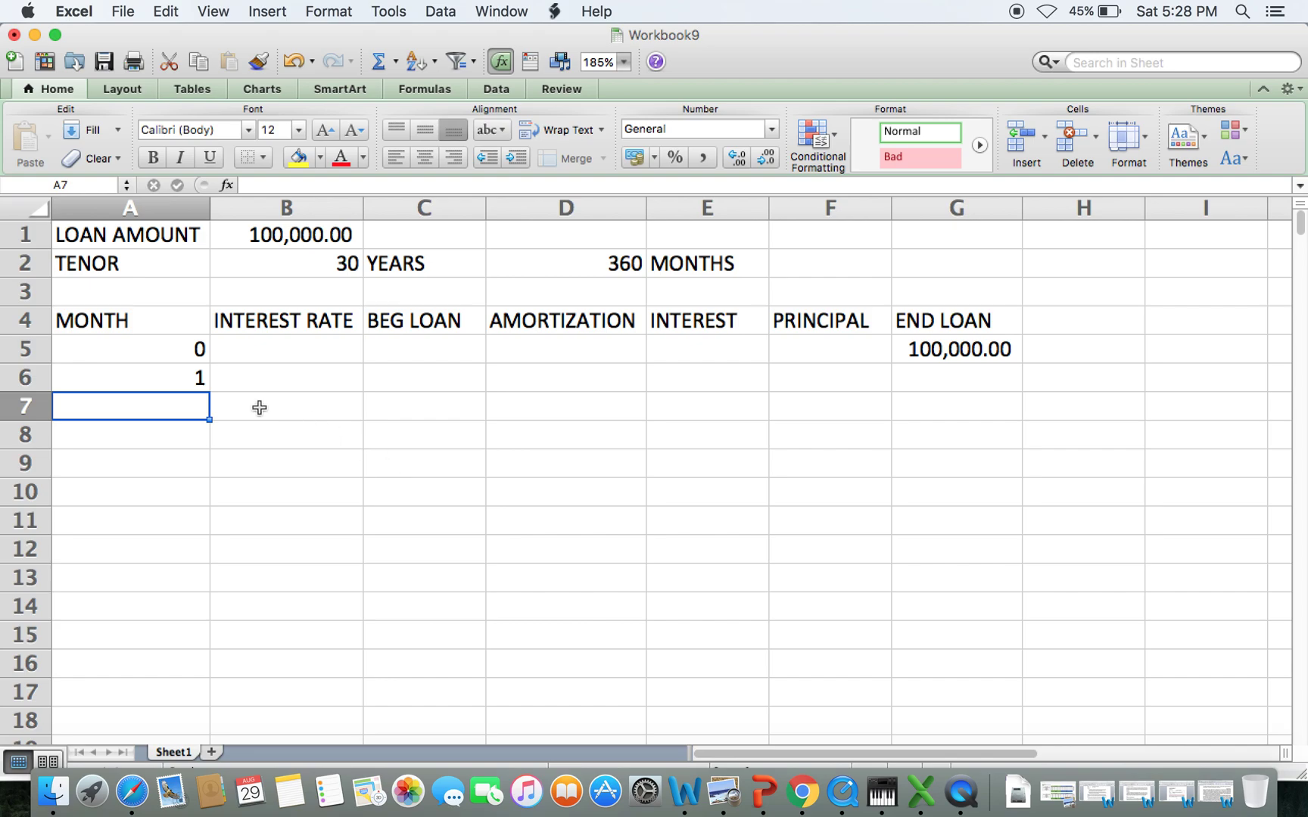
# - Fill the MONTH column from 0 to 12 and give month 1 a 6.50% interest rate
pyautogui.moveTo(189, 353); pyautogui.dragTo(215, 694)
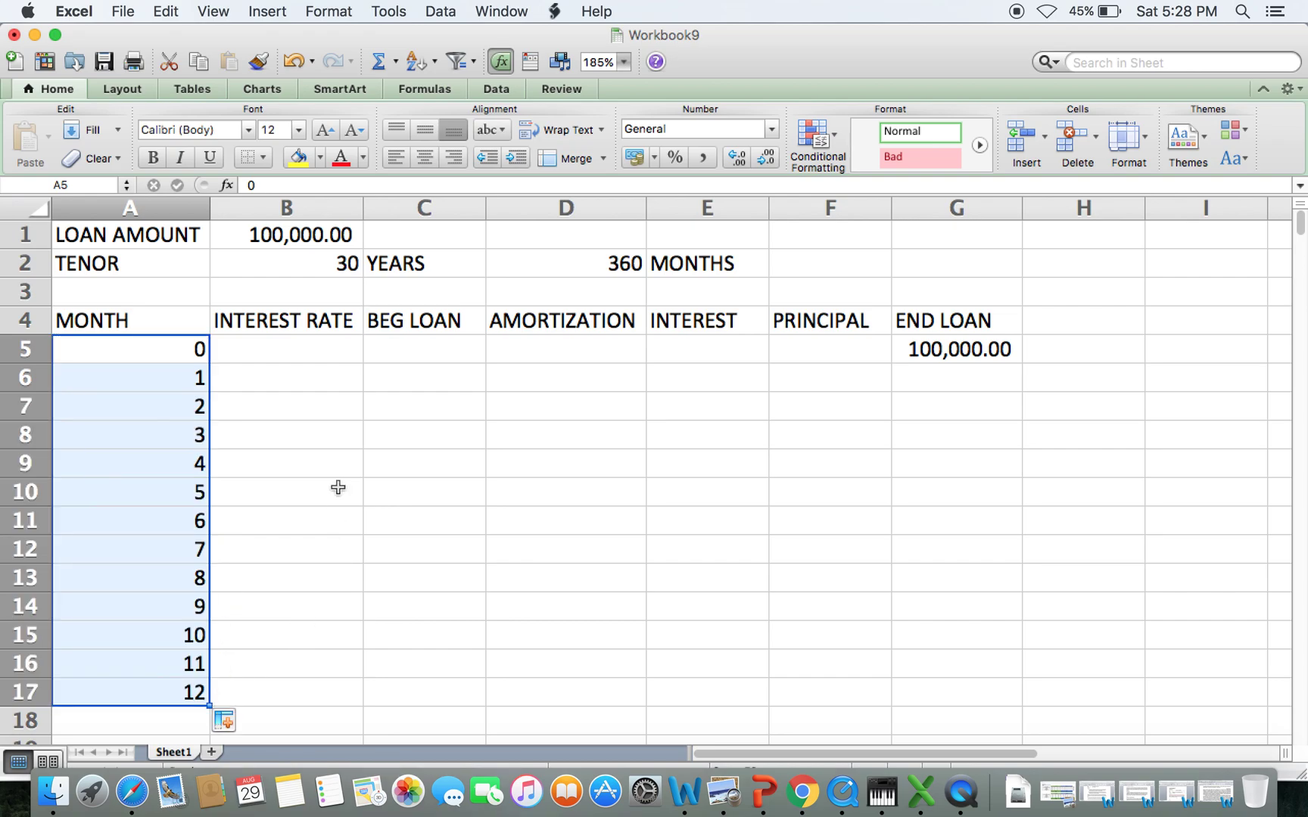
pyautogui.click(287, 385)
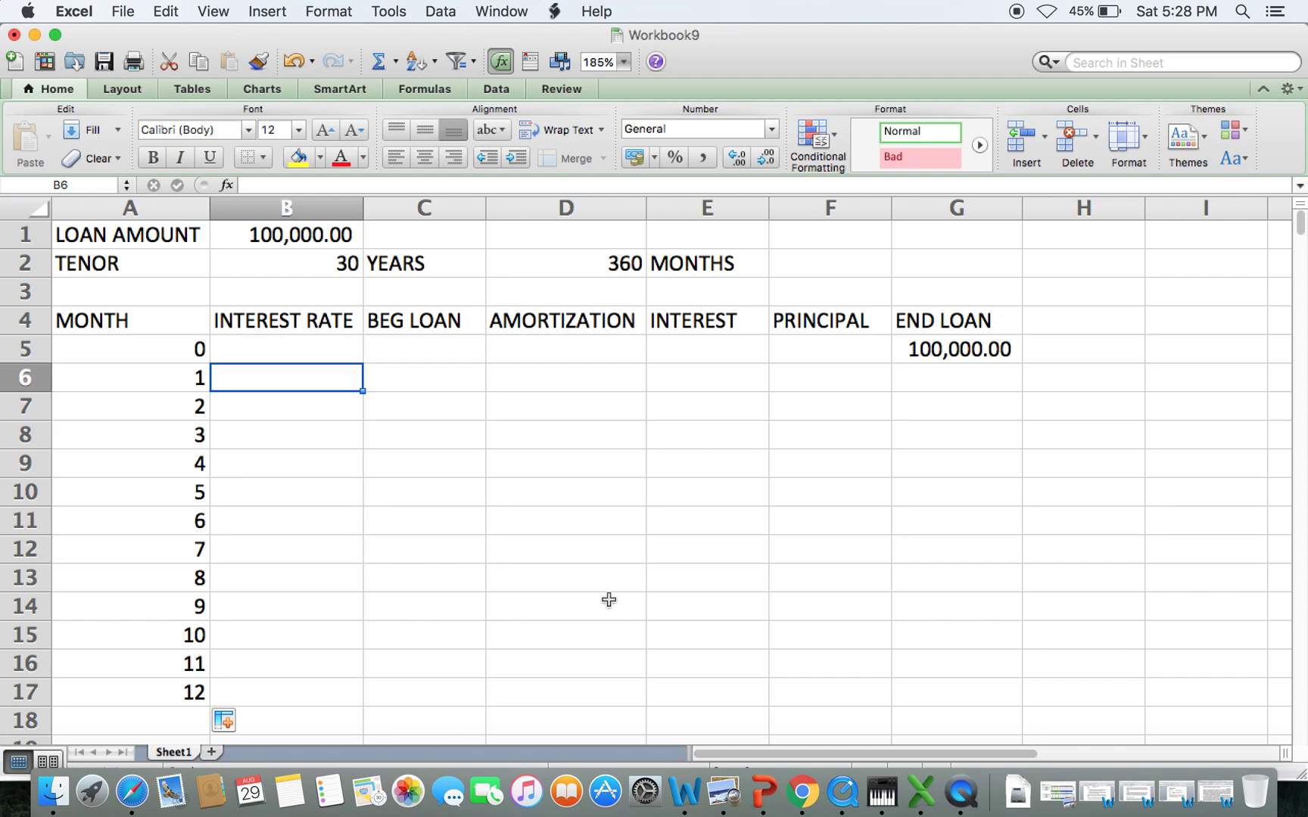
pyautogui.write('6')
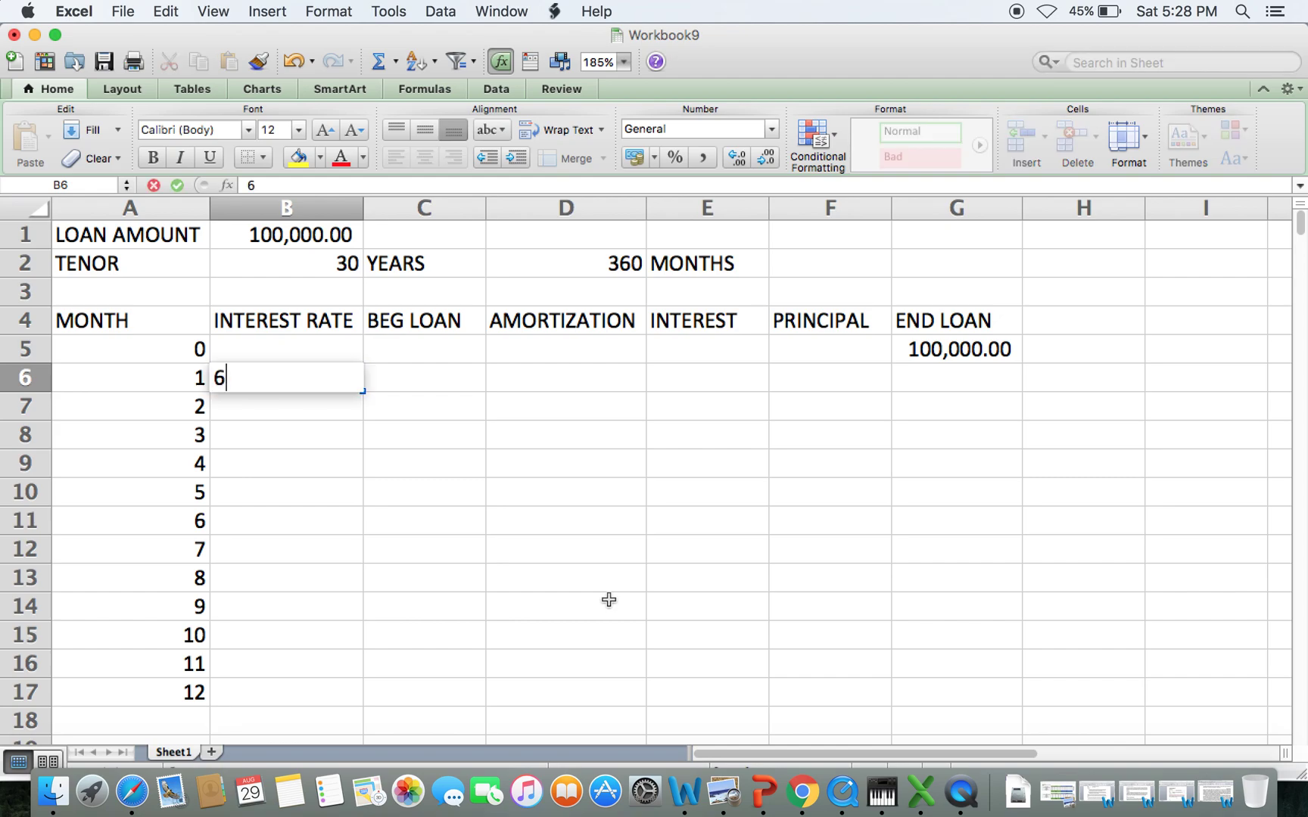
pyautogui.write('.50')
pyautogui.write('%')
pyautogui.press('Return')
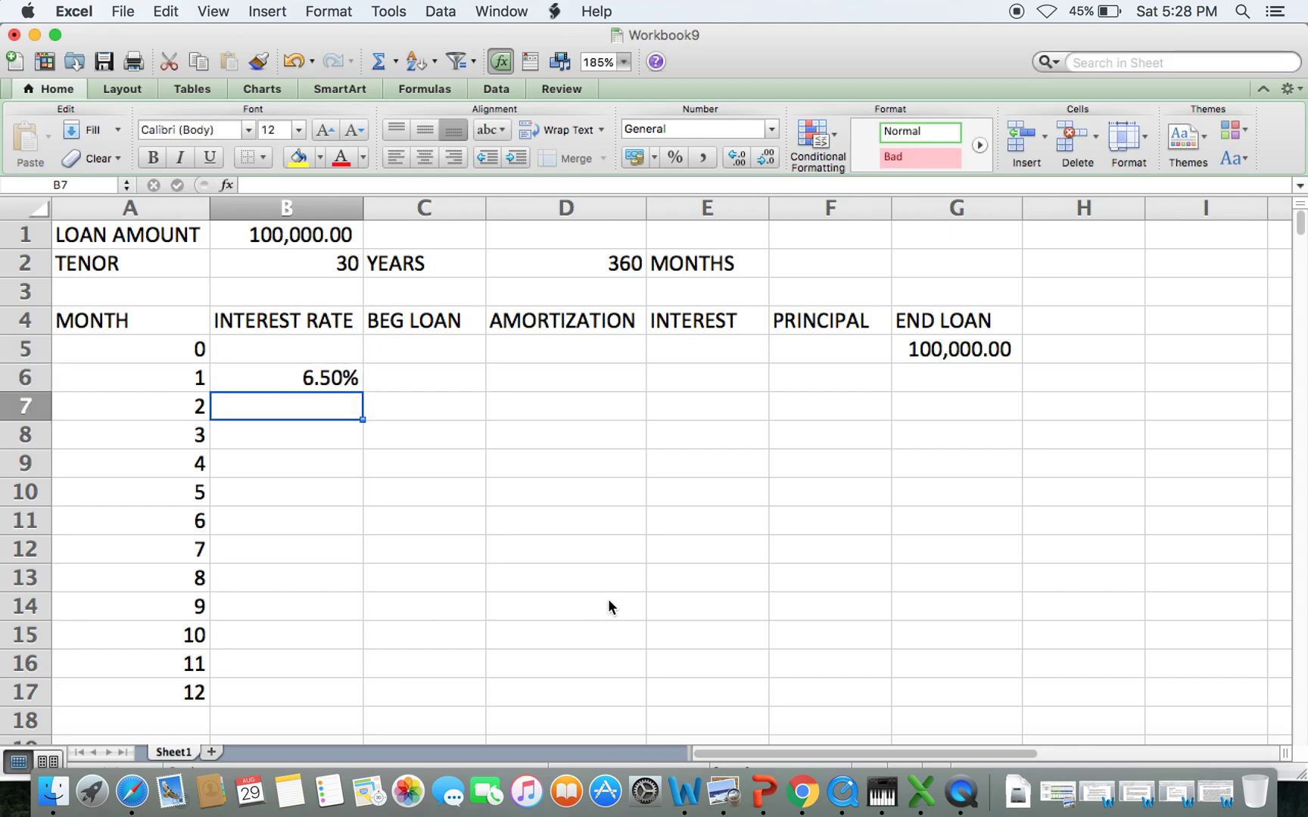
# - Freeze panes at B5 so the header rows stay visible
pyautogui.click(313, 350)
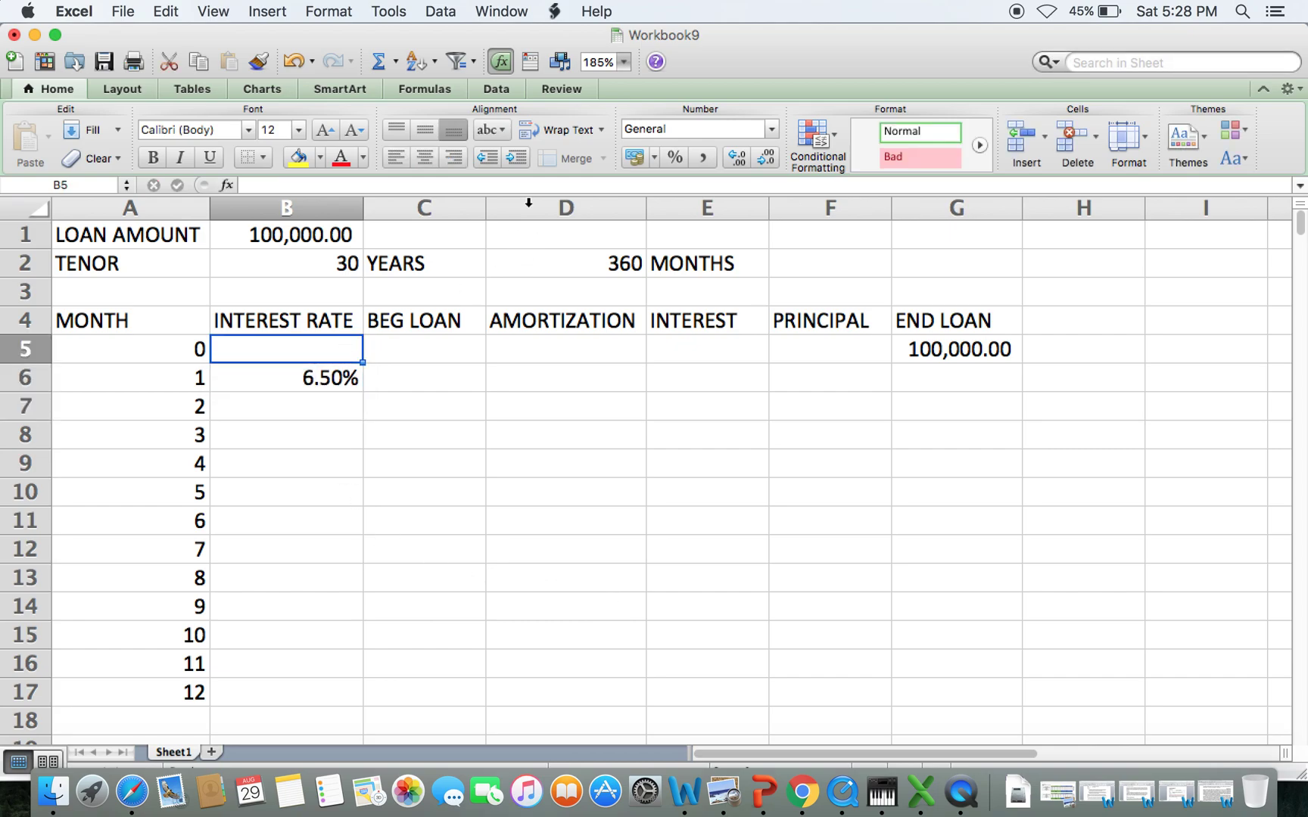
pyautogui.click(501, 11)
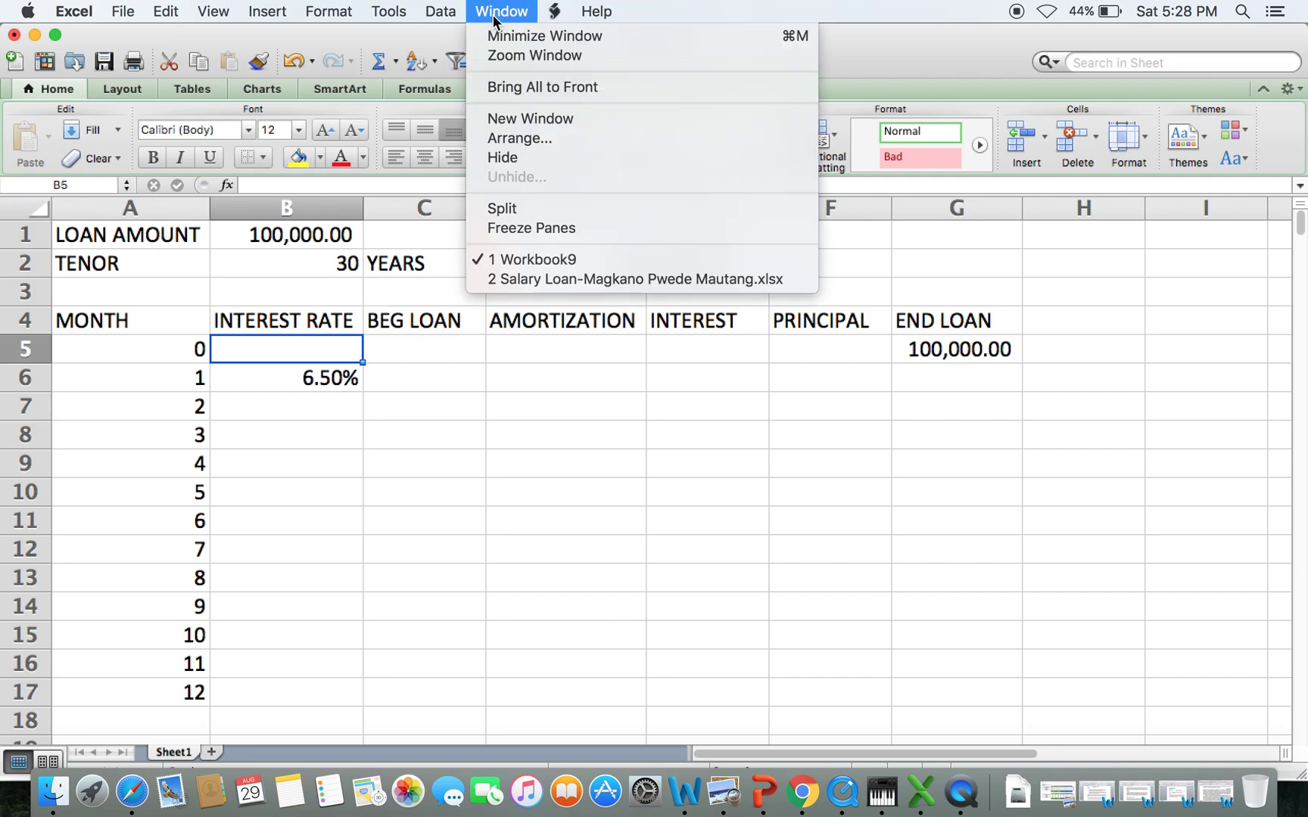
pyautogui.click(543, 226)
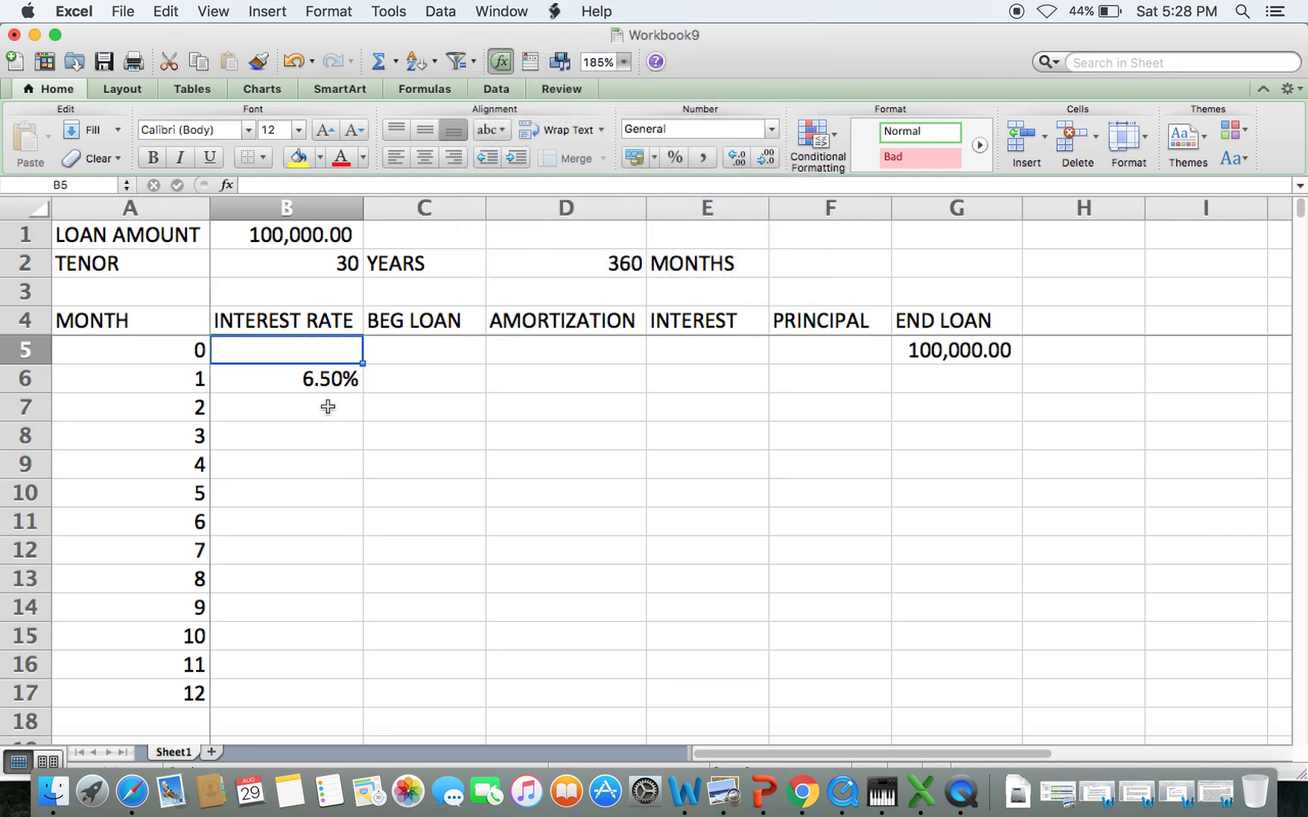
# - Link month 2's rate to the rate above with =B6 and fill it down to month 12
pyautogui.click(330, 409)
pyautogui.write('=')
pyautogui.press('Up')
pyautogui.press('Return')
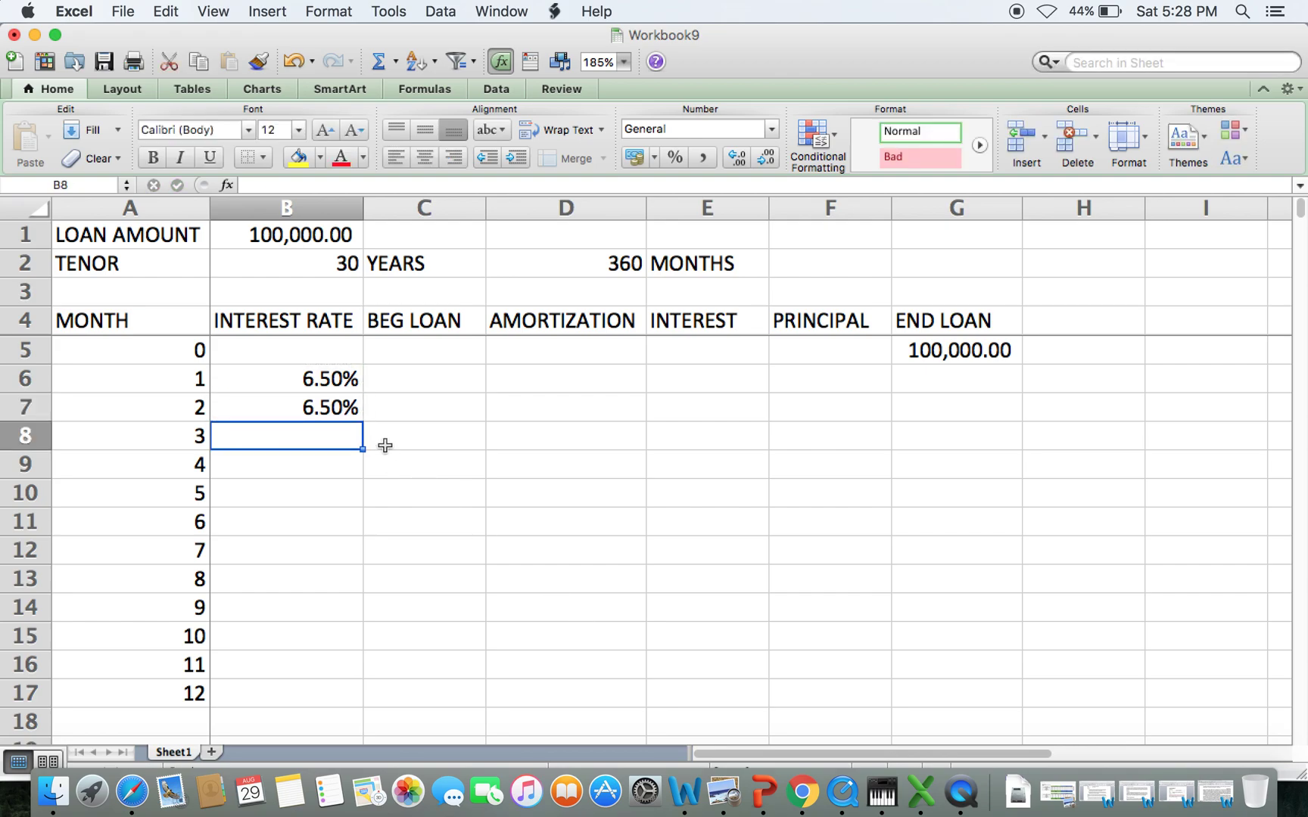
pyautogui.click(342, 410)
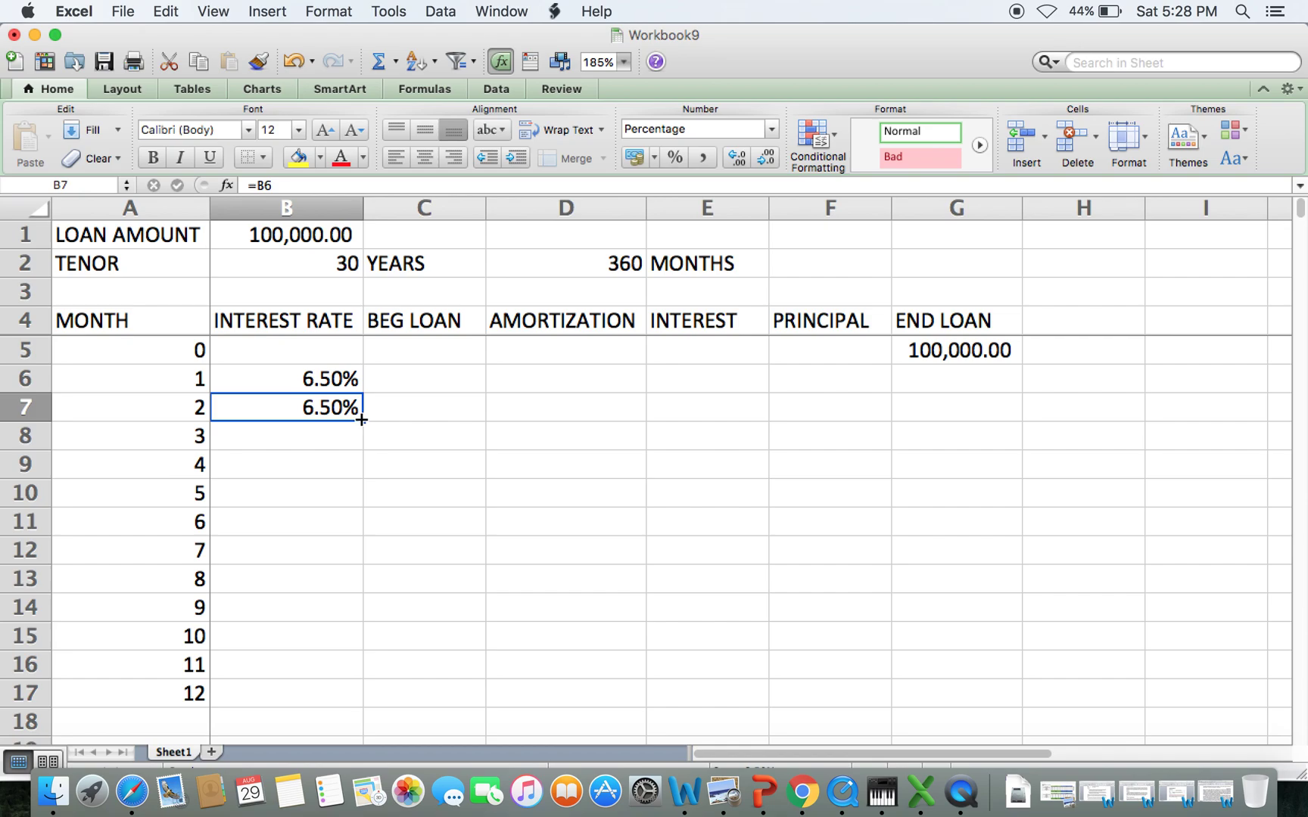
pyautogui.doubleClick(362, 419)
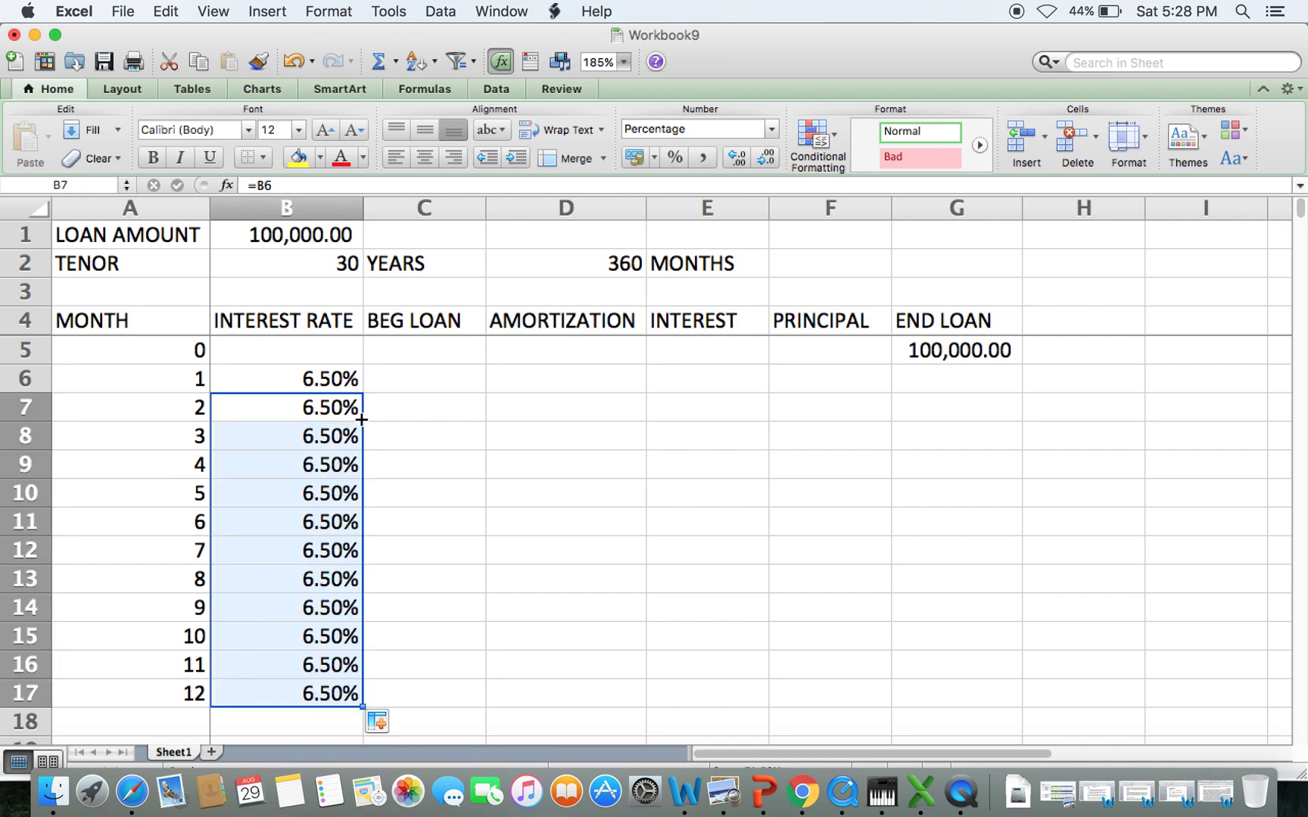
pyautogui.click(287, 378)
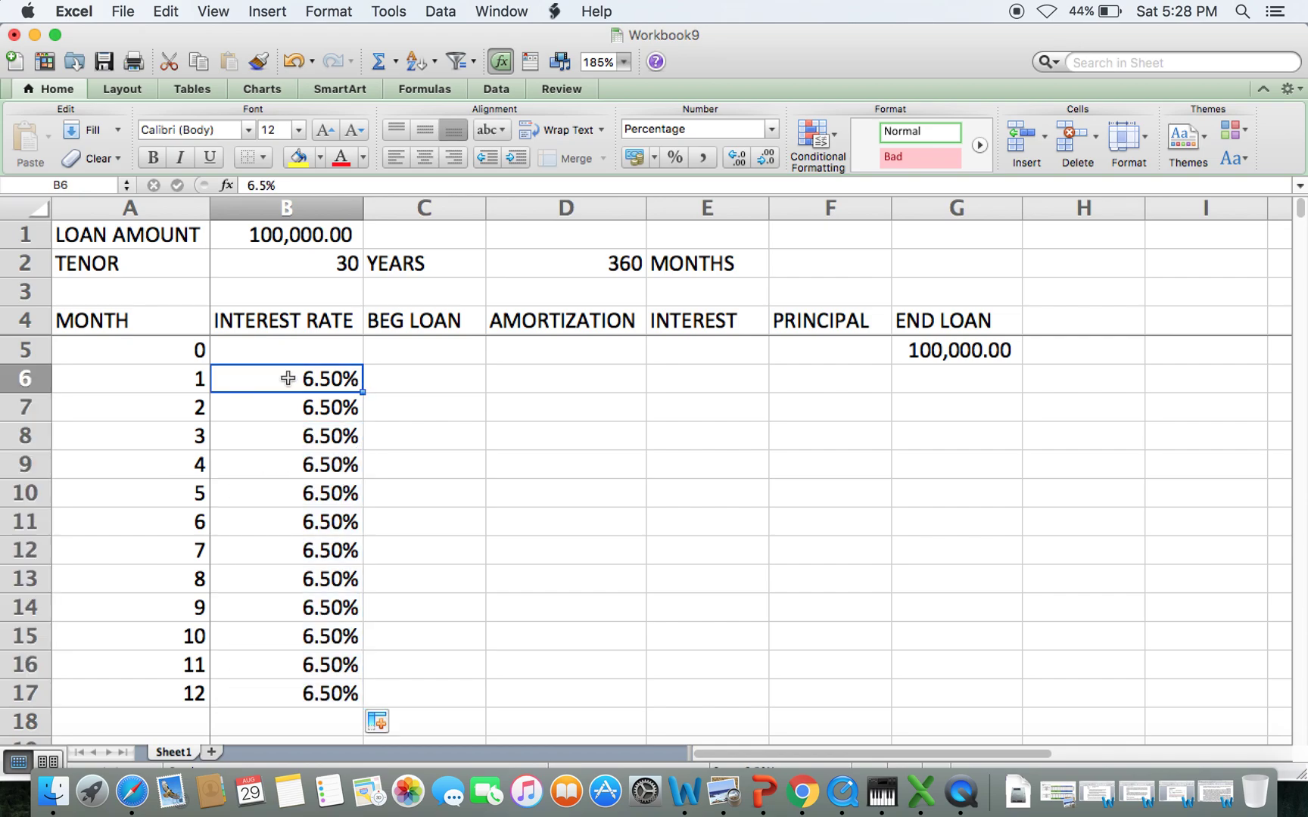
pyautogui.press('Down')
pyautogui.press('Down')
pyautogui.press('Down')
pyautogui.press('Down')
pyautogui.press('Down')
pyautogui.press('Down')
pyautogui.press('Down')
pyautogui.press('Down')
pyautogui.press('Down')
pyautogui.press('Down')
pyautogui.press('Down')
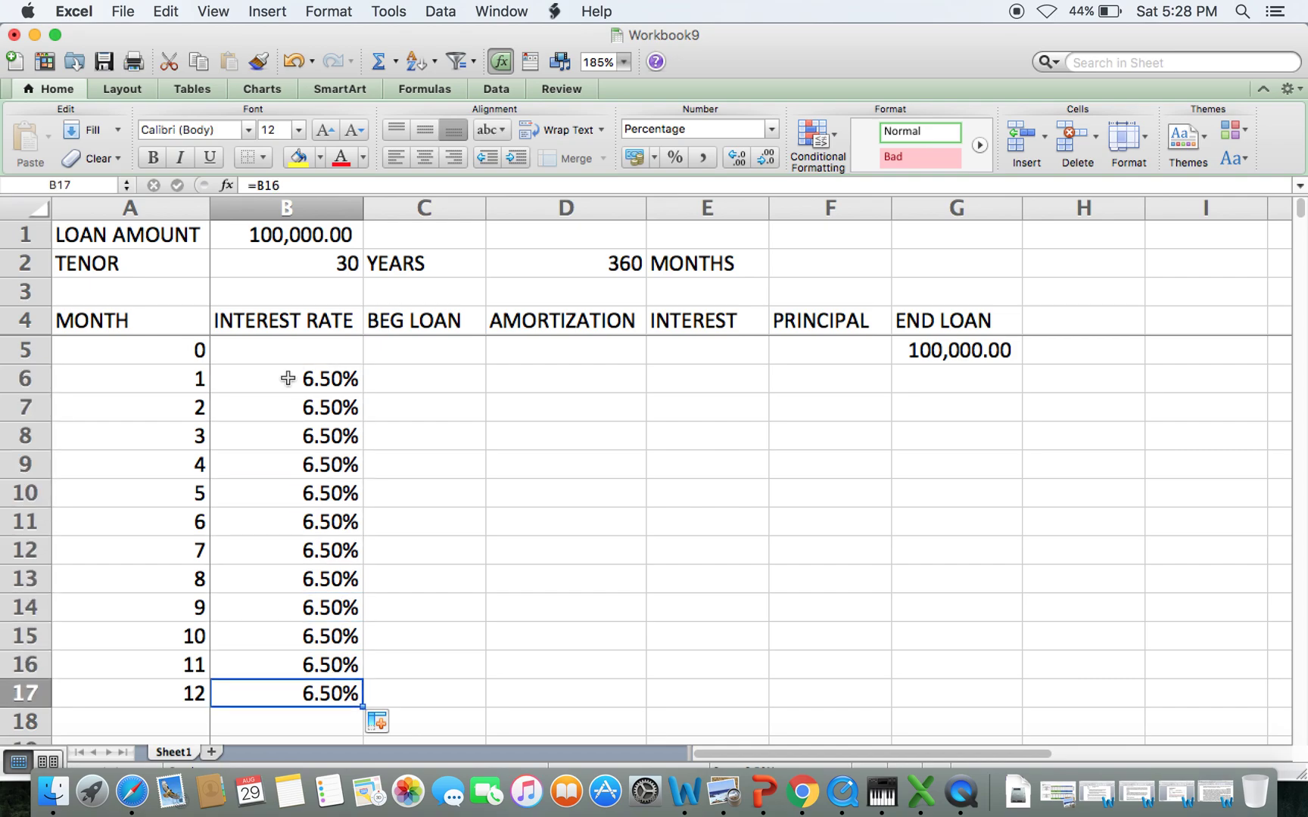
pyautogui.press('Up')
pyautogui.press('Up')
pyautogui.press('Up')
pyautogui.press('Up')
pyautogui.press('Up')
pyautogui.press('Up')
pyautogui.press('Up')
pyautogui.press('Up')
pyautogui.press('Up')
pyautogui.press('Up')
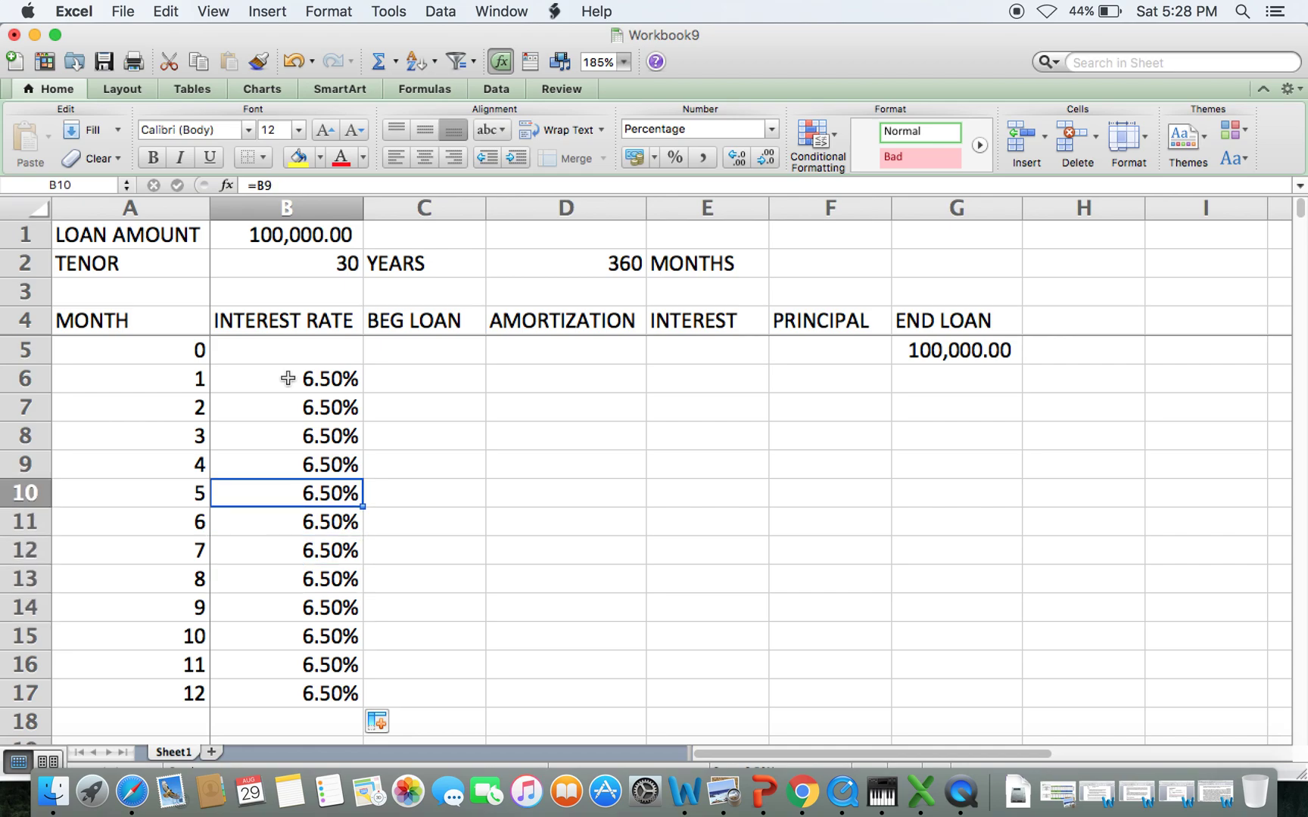
pyautogui.press('Up')
pyautogui.press('Right')
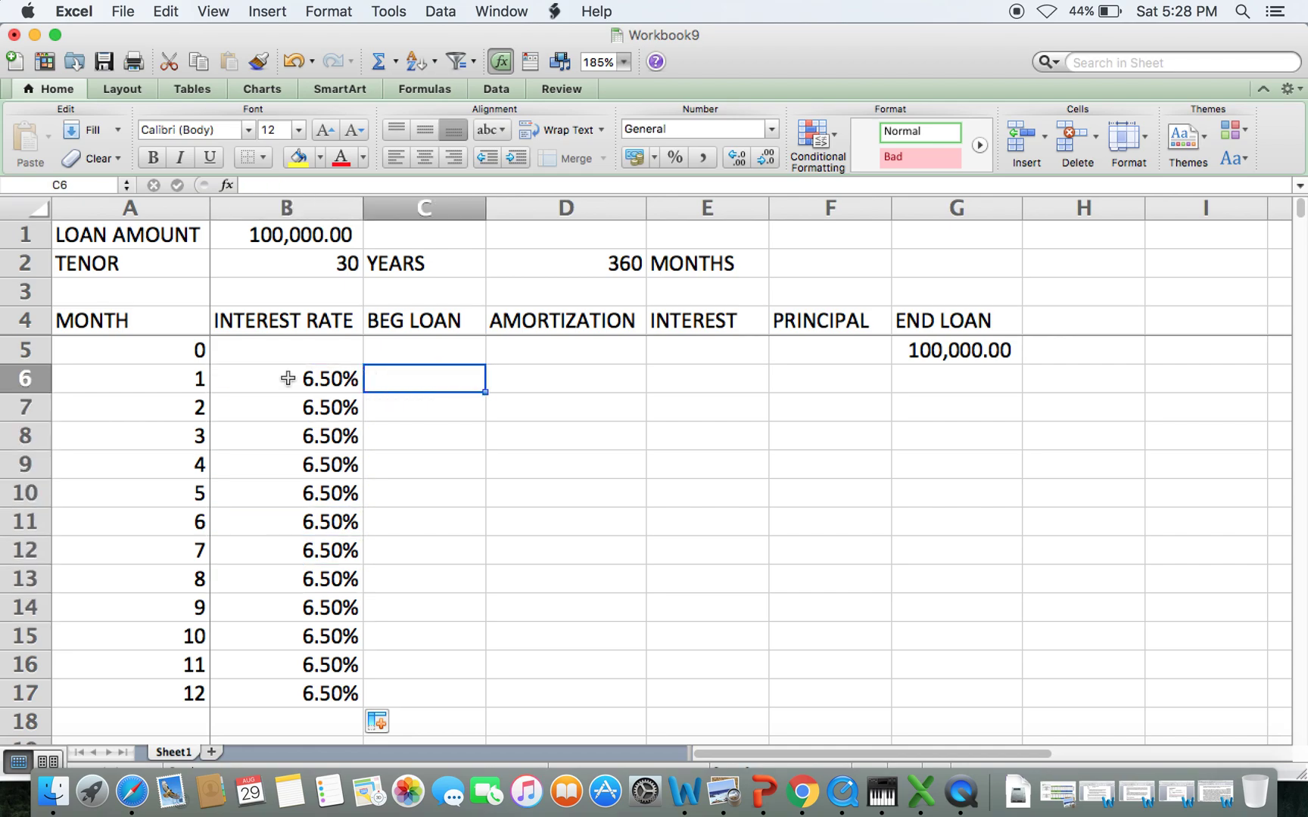
# - Enter =G5 in C6 so month 1's BEG LOAN shows 100,000.00
pyautogui.write('=')
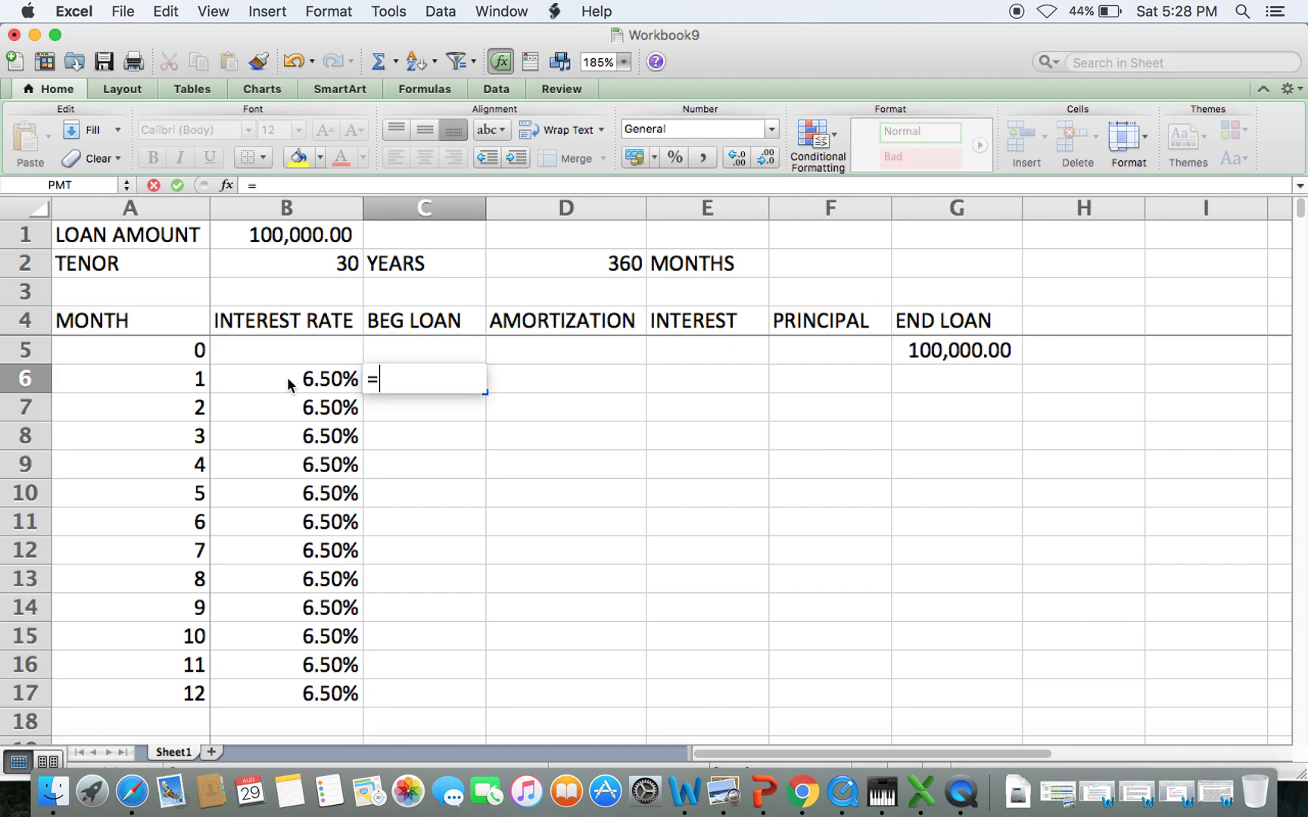
pyautogui.press('Up')
pyautogui.press('Right')
pyautogui.press('Right')
pyautogui.press('Right')
pyautogui.press('Right')
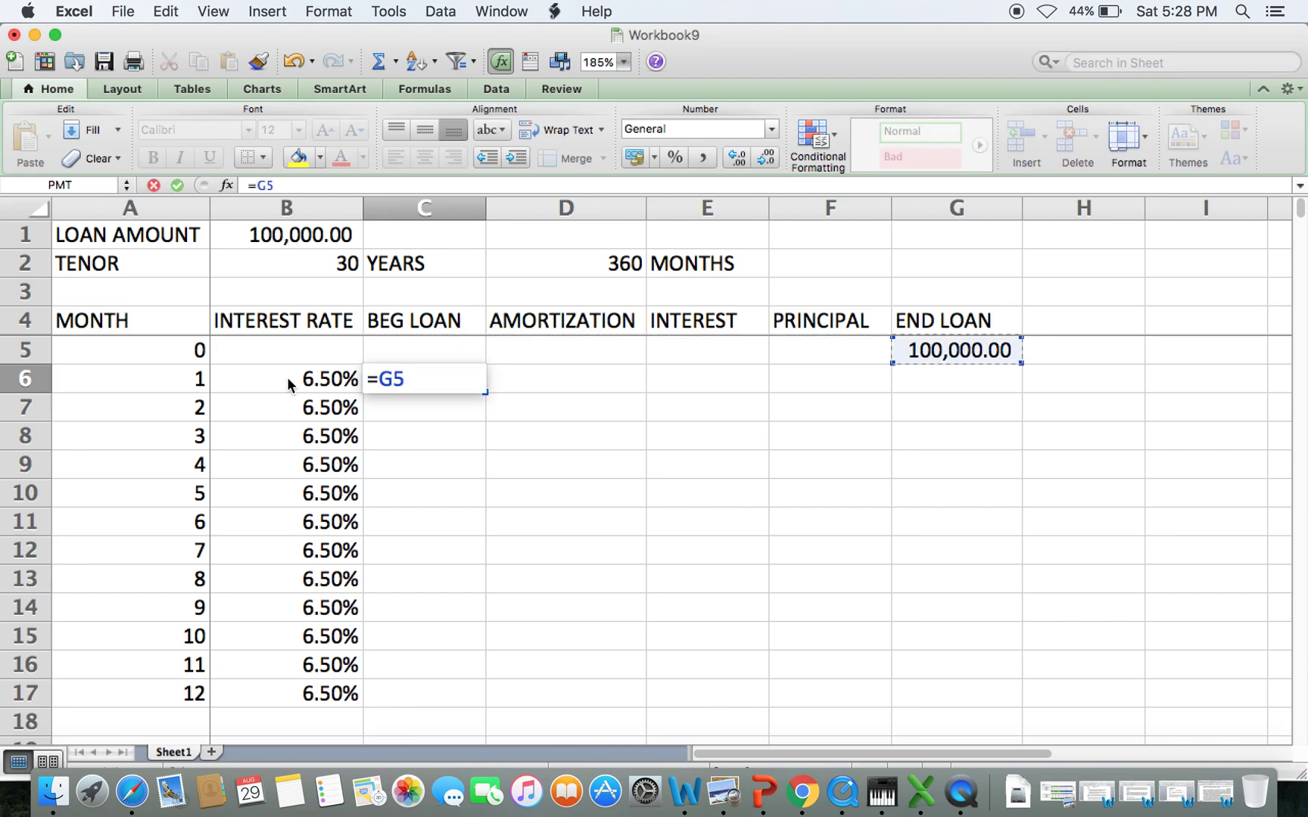
pyautogui.press('Return')
pyautogui.press('Up')
pyautogui.press('Right')
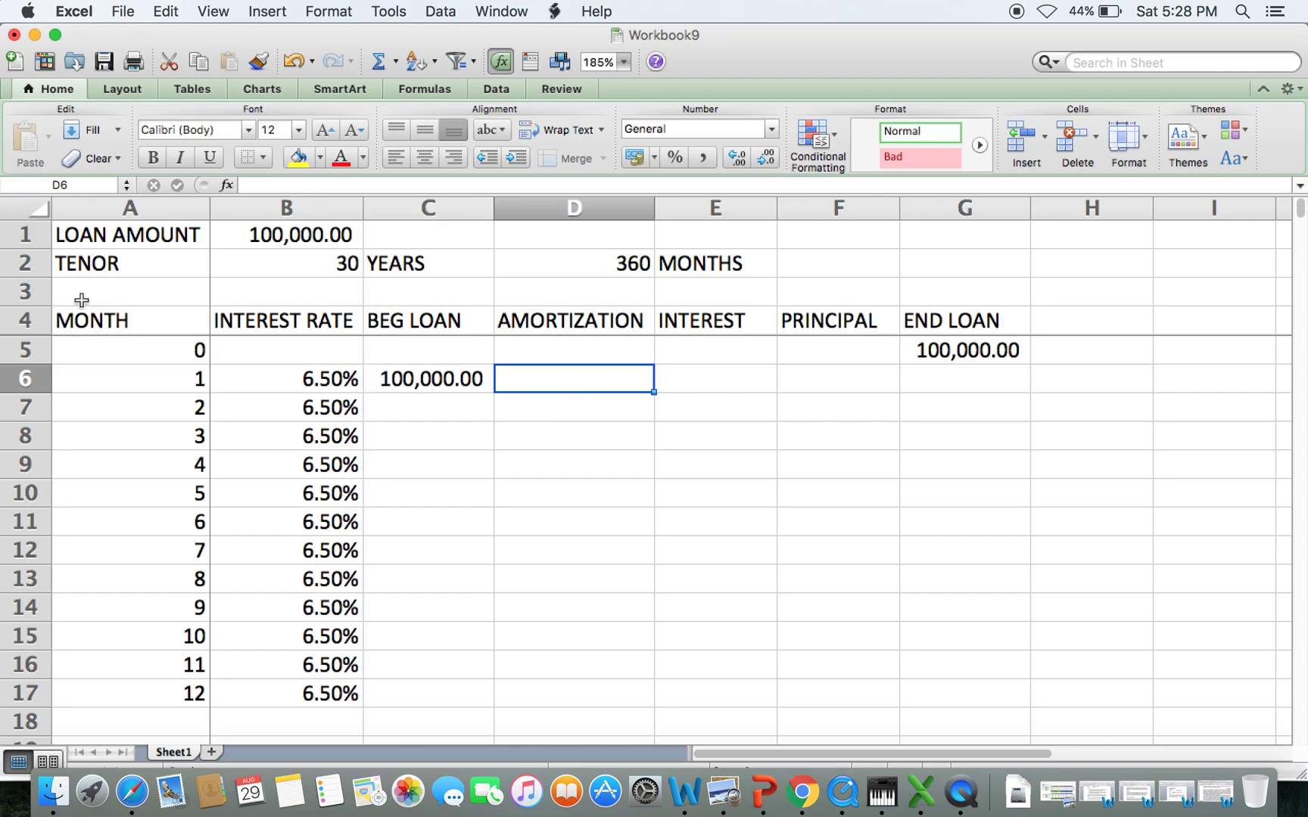
# - Insert the PMT function in D6 with rate B6/12
pyautogui.click(229, 184)
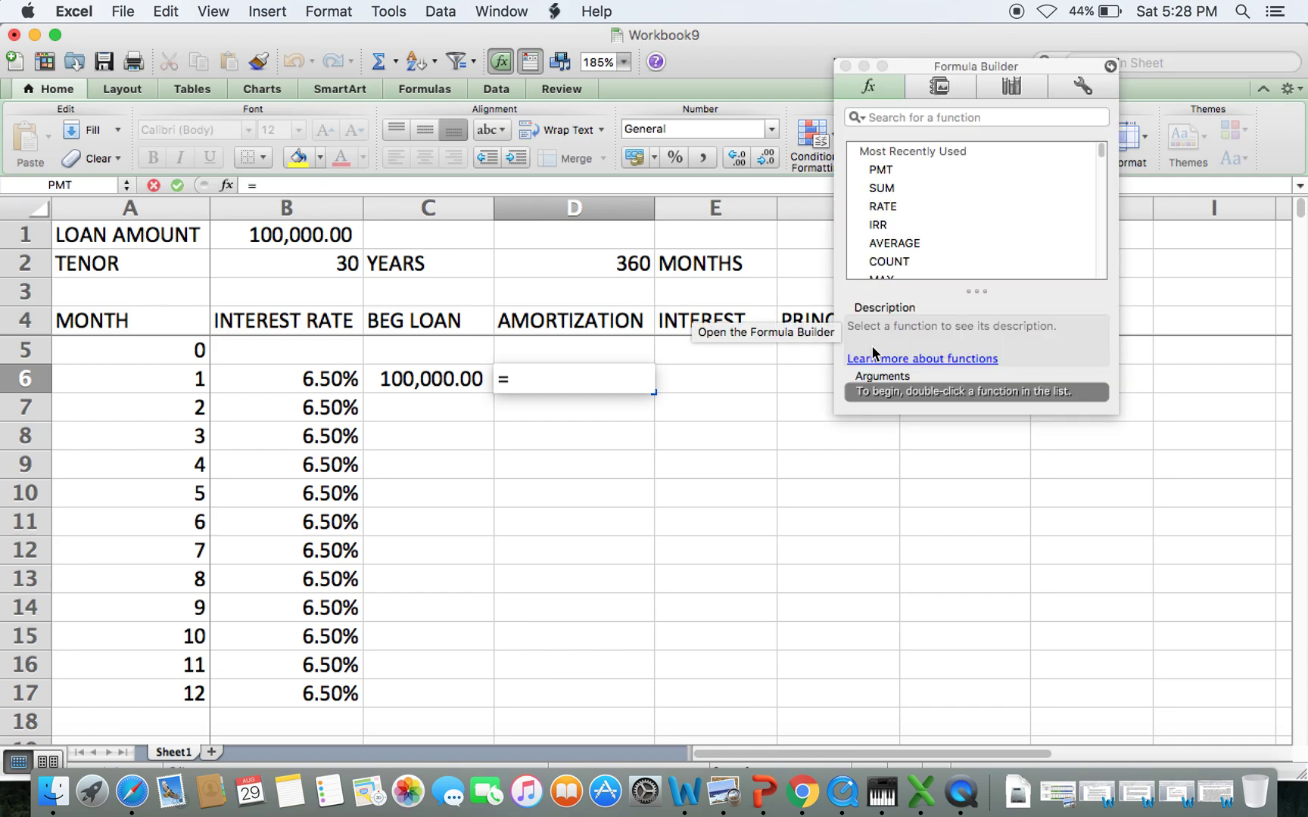
pyautogui.doubleClick(891, 169)
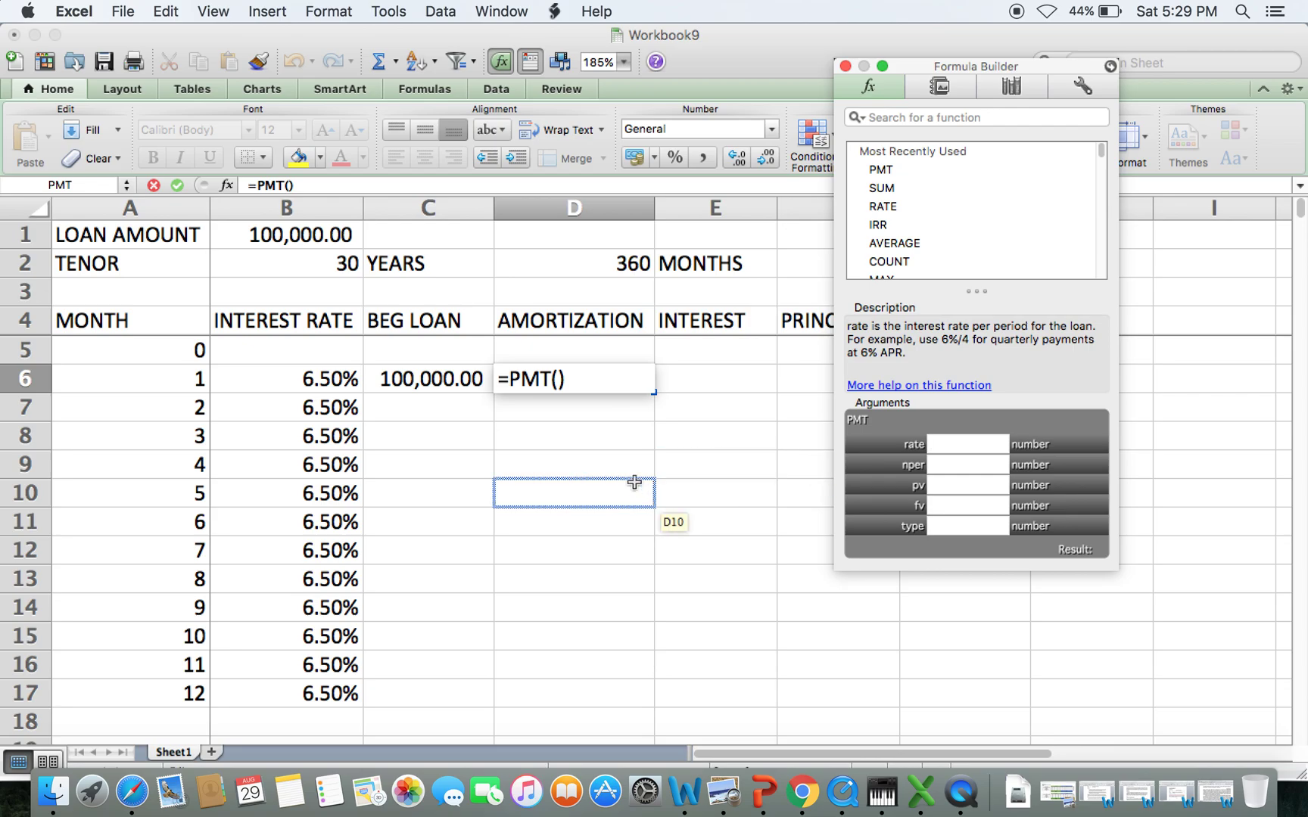
pyautogui.click(303, 379)
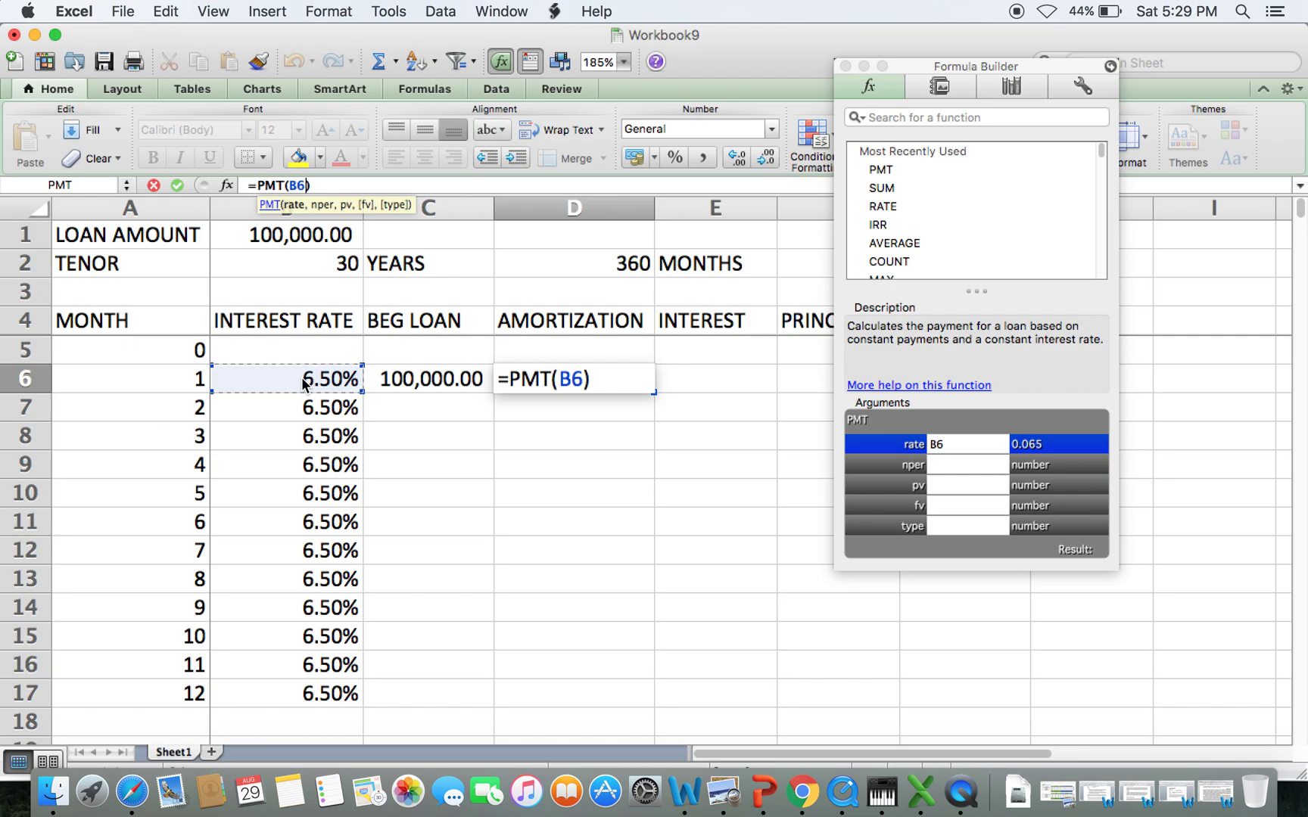
pyautogui.write('/12')
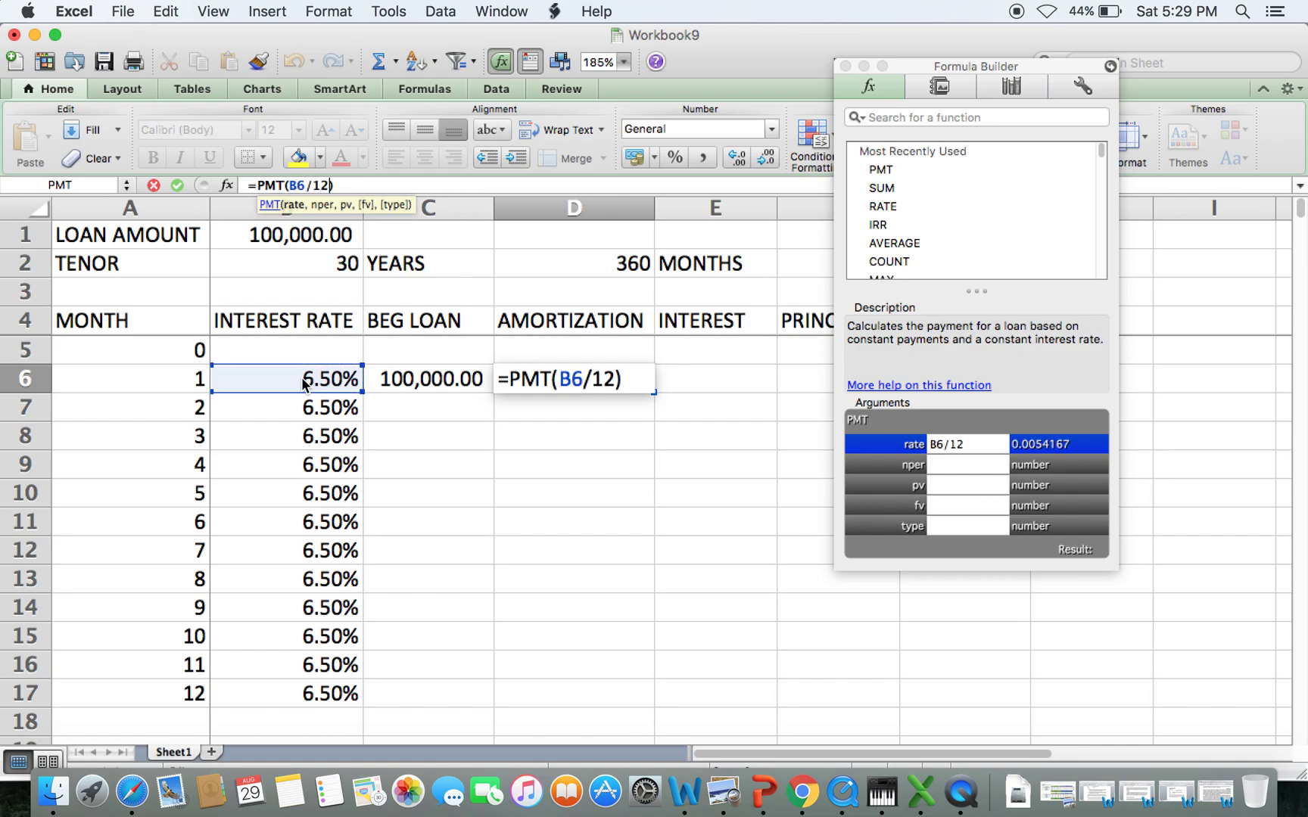
pyautogui.click(961, 464)
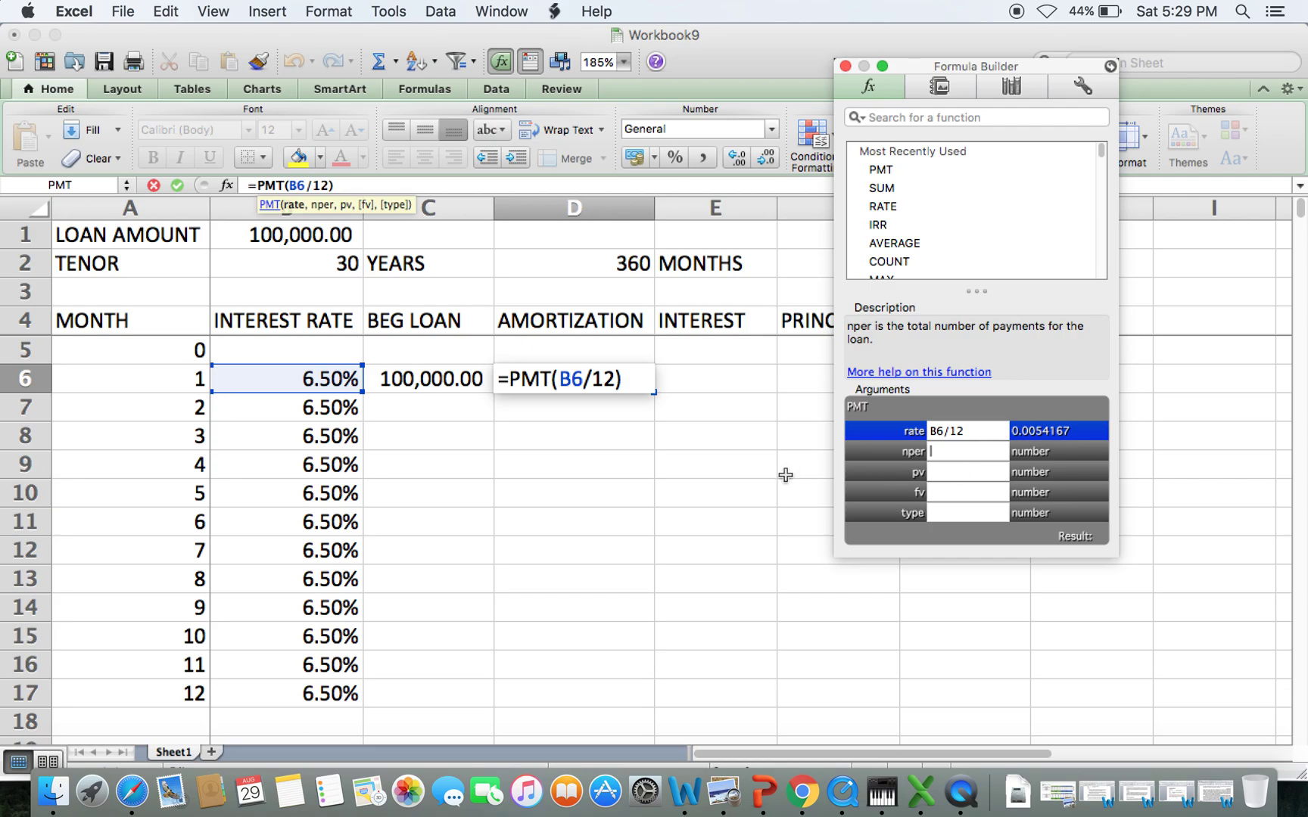
# - Set the PMT term to $D$2-A5 and start a negative pv argument
pyautogui.click(625, 263)
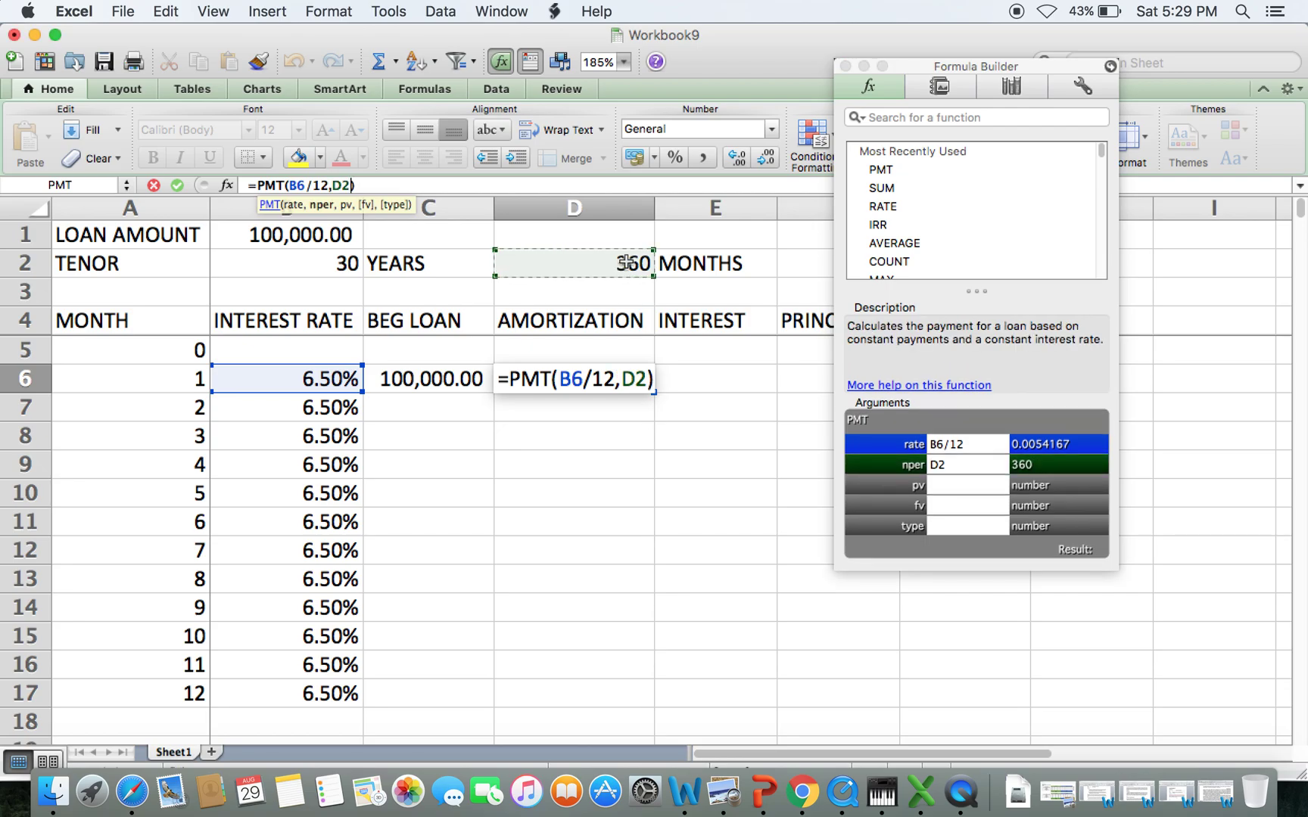
pyautogui.write('-')
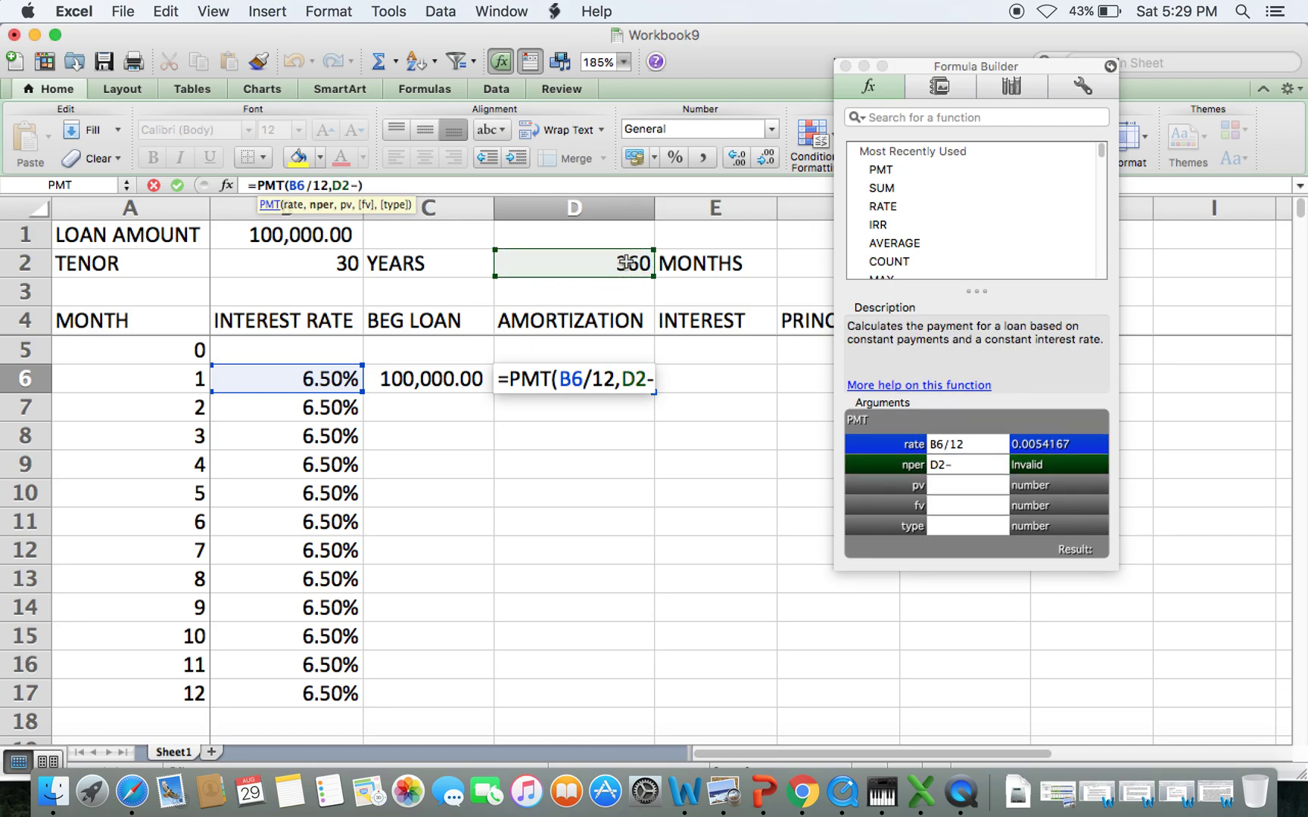
pyautogui.click(149, 355)
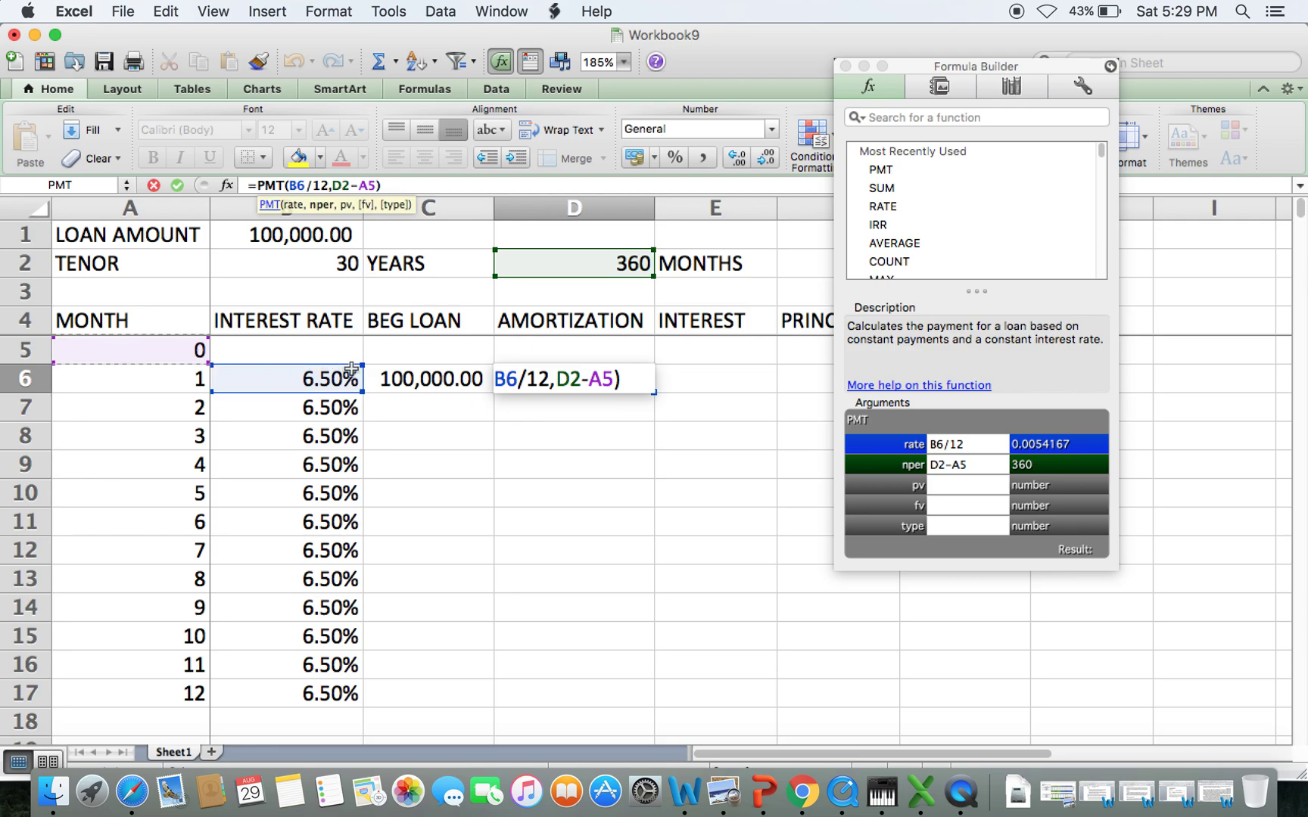
pyautogui.click(562, 378)
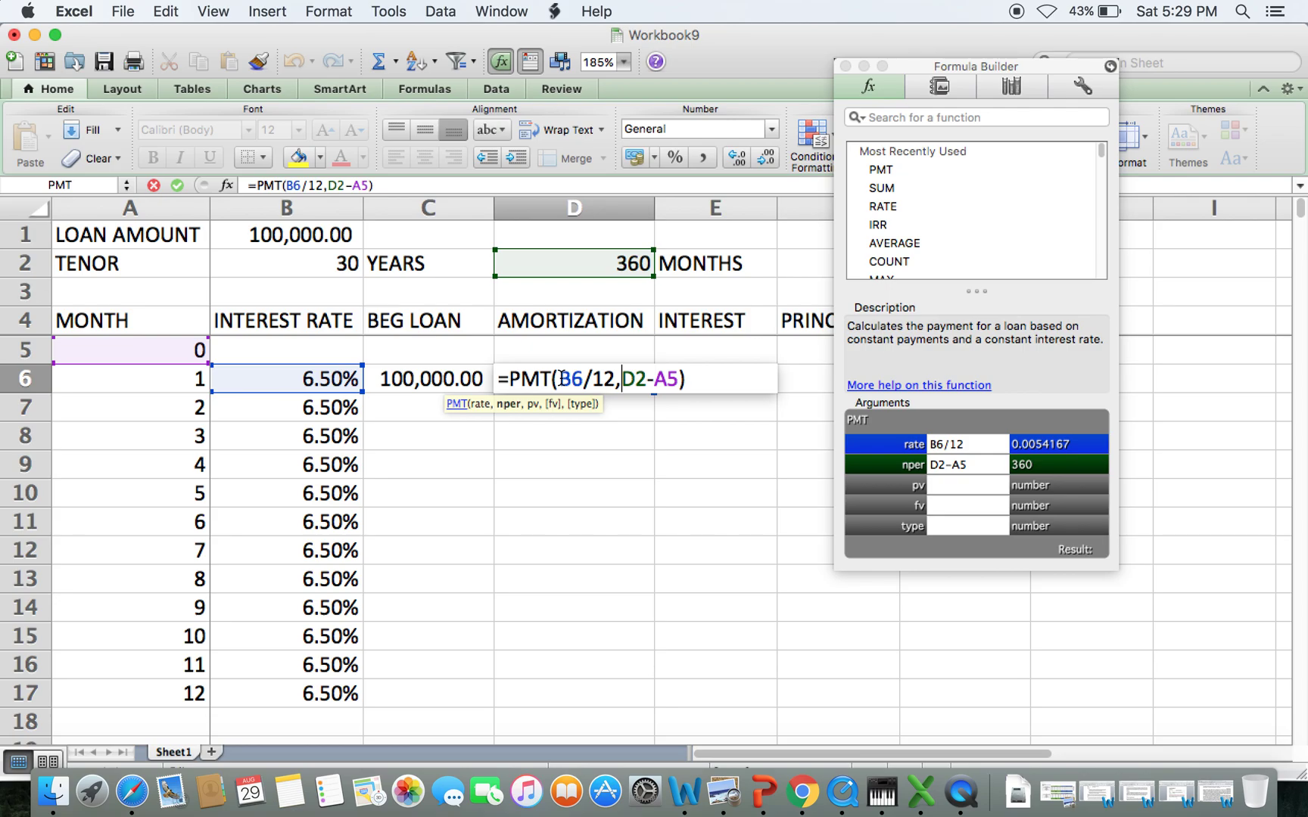
pyautogui.write('$')
pyautogui.press('Right')
pyautogui.write('$')
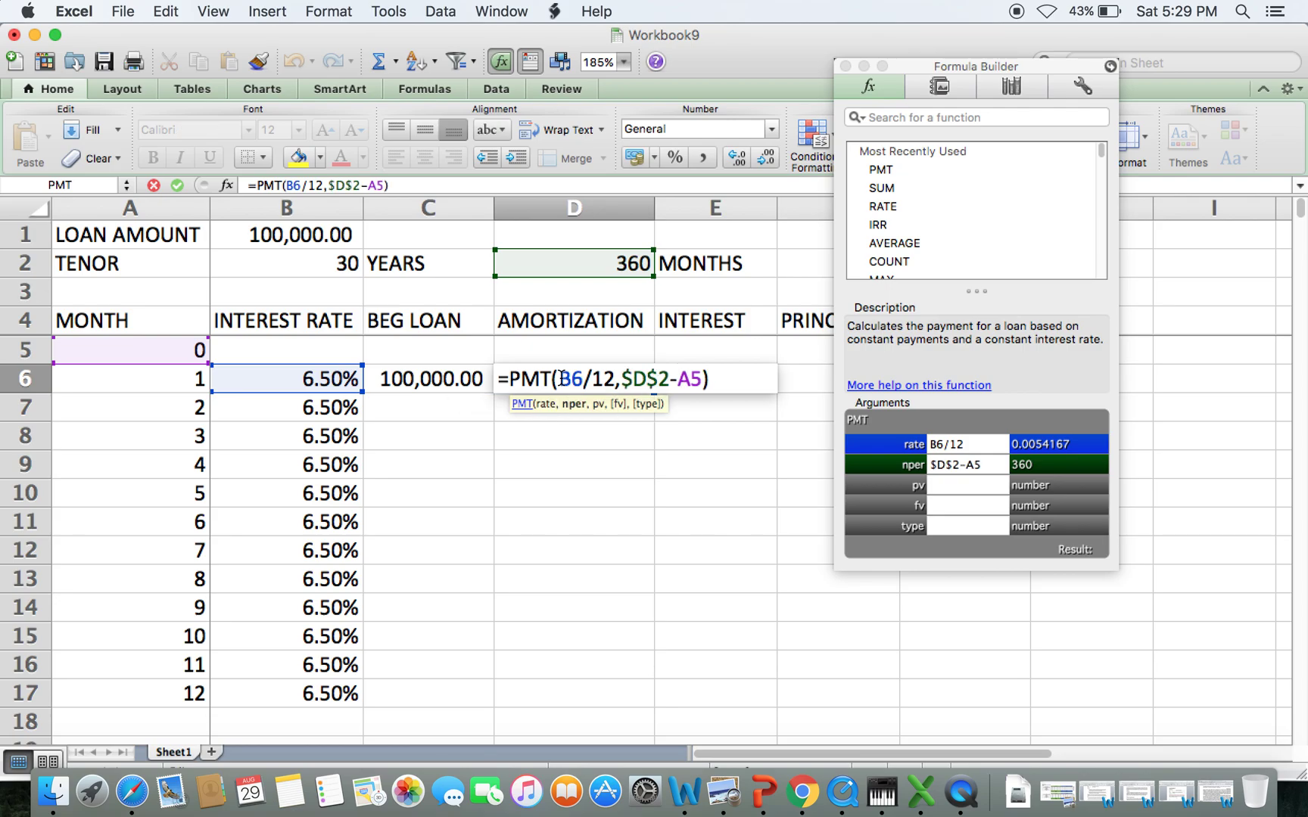
pyautogui.click(934, 490)
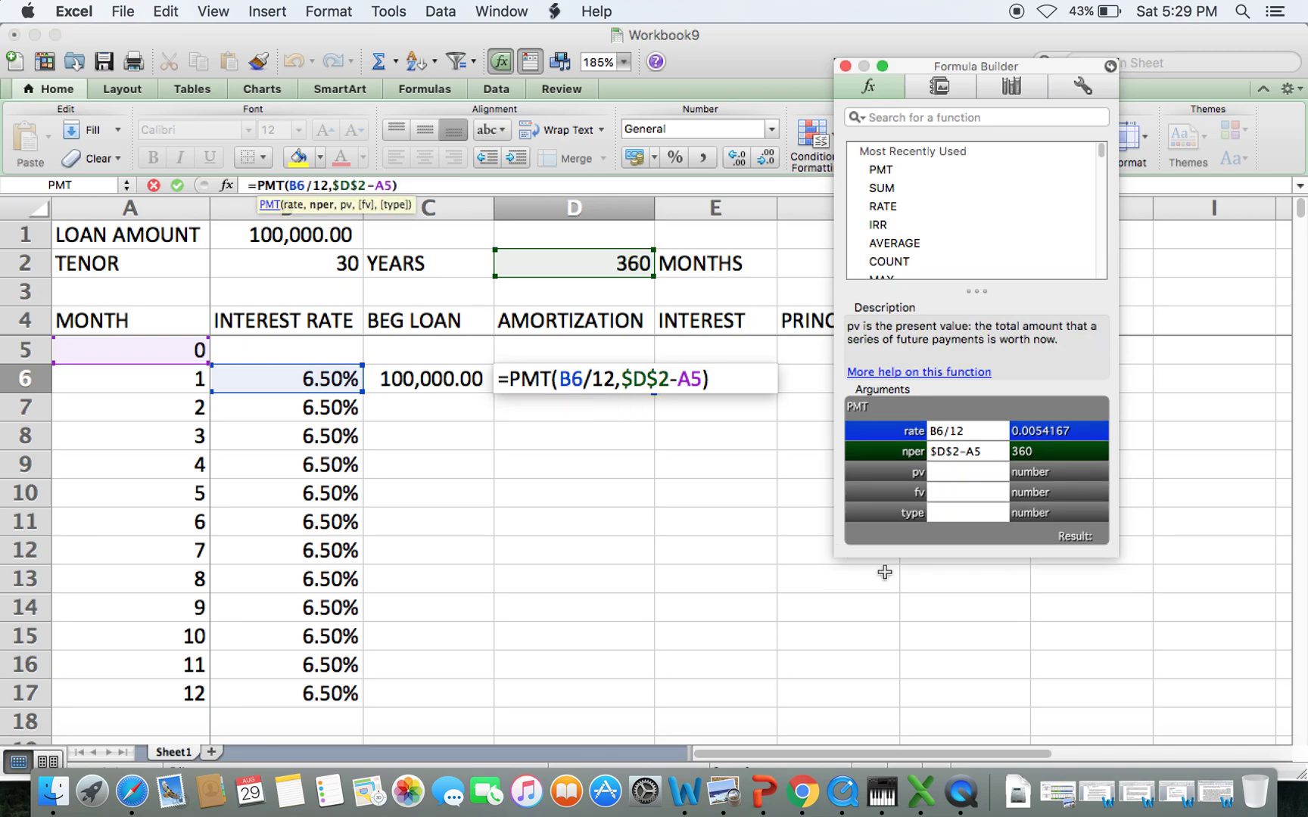
pyautogui.write('-')
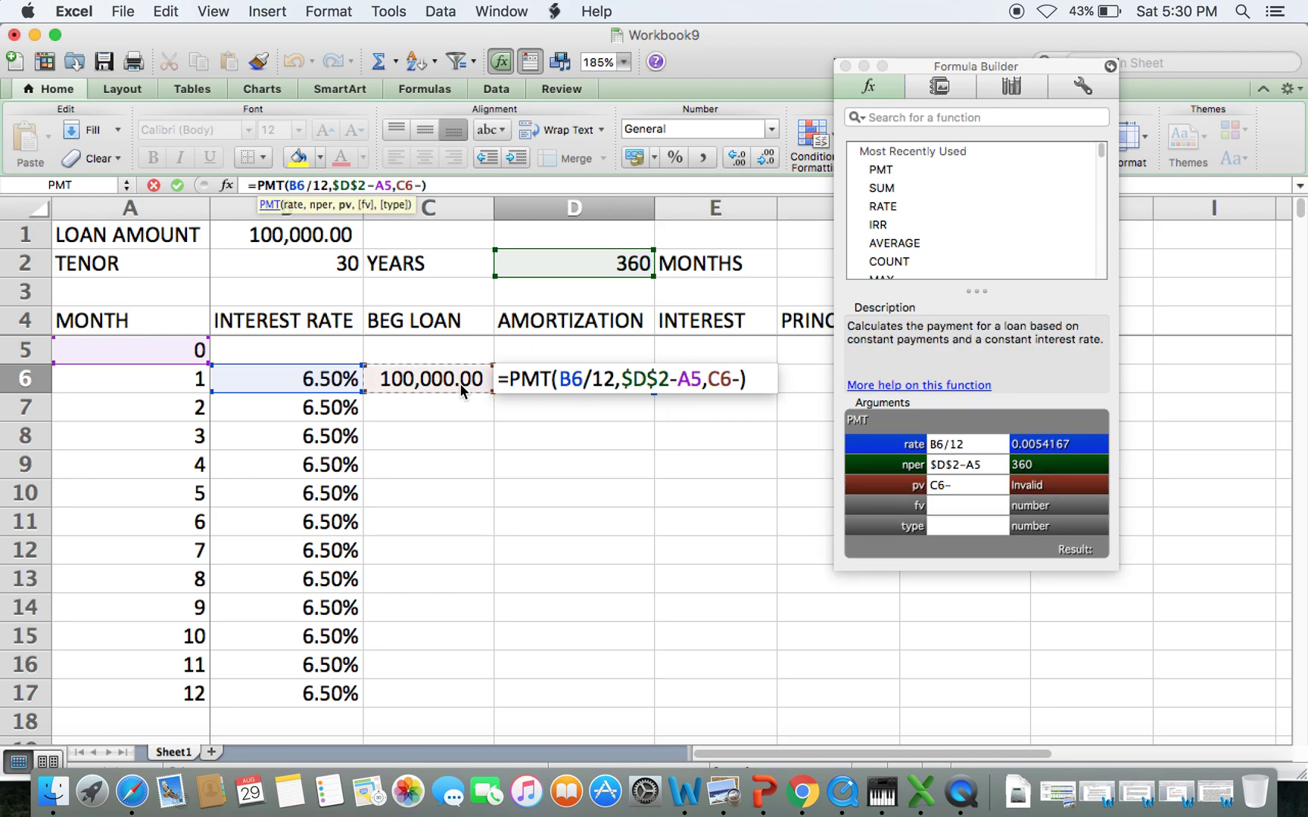
# - Fix the formula error and complete =PMT(B6/12,$D$2-A5,-C6), giving 632.07
pyautogui.press('Return')
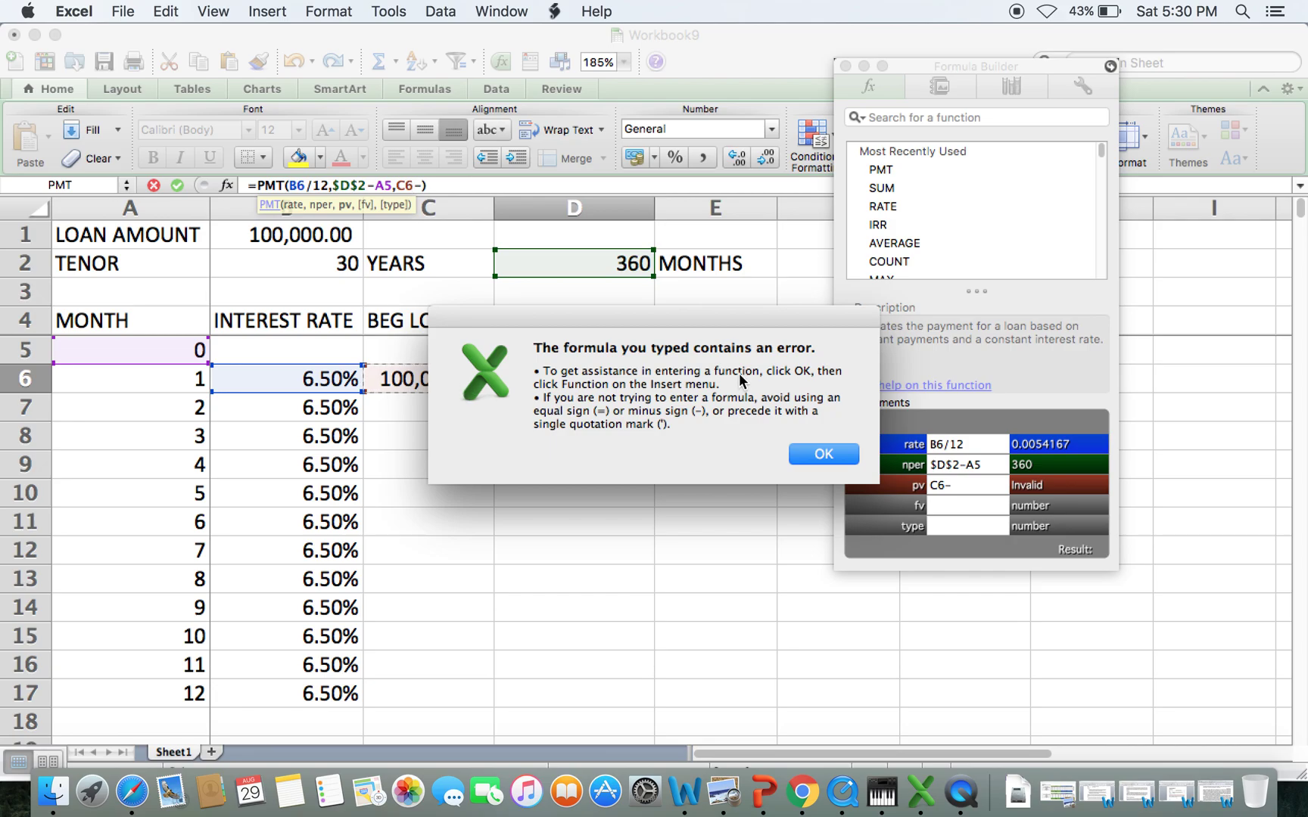
pyautogui.click(823, 455)
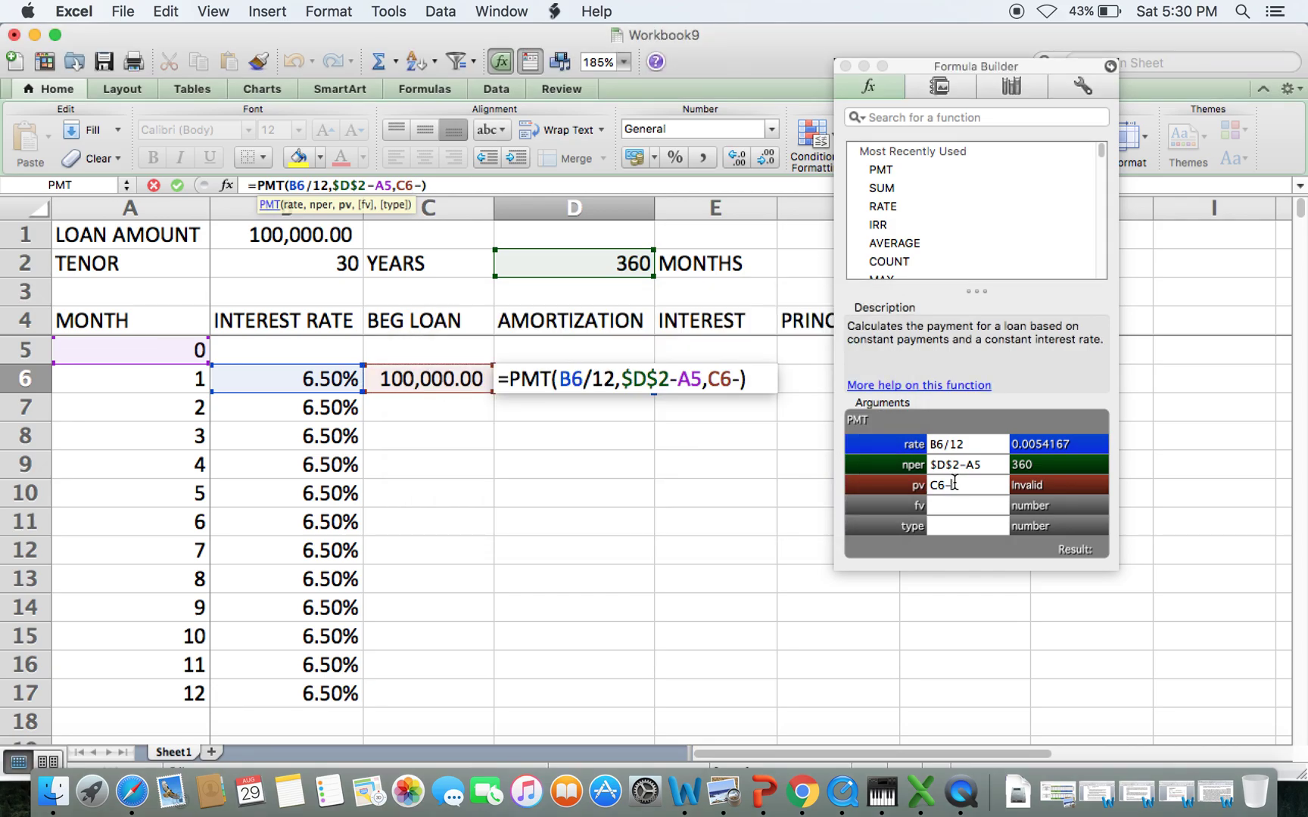
pyautogui.click(954, 485)
pyautogui.click(715, 381)
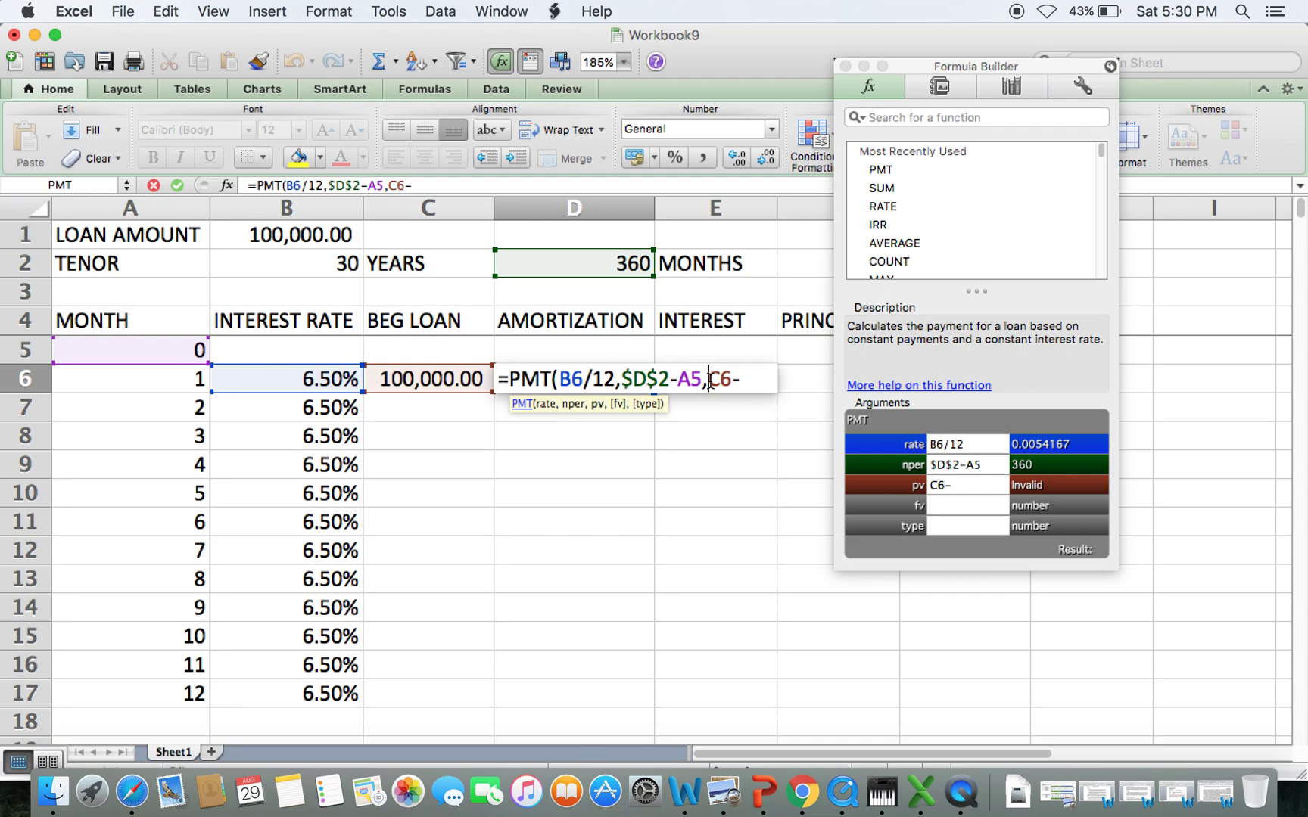
pyautogui.write('-')
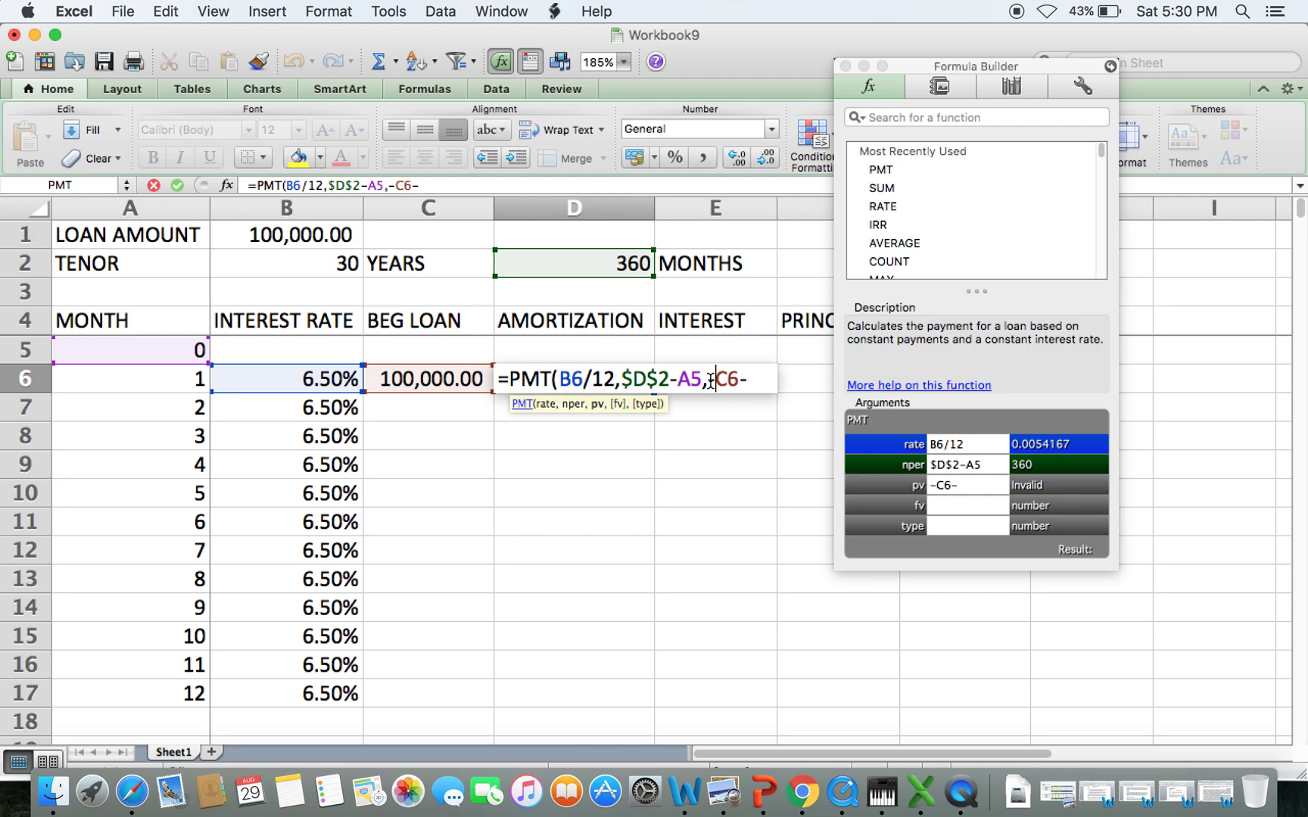
pyautogui.press('Right')
pyautogui.press('Right')
pyautogui.press('Right')
pyautogui.press('BackSpace')
pyautogui.write(')')
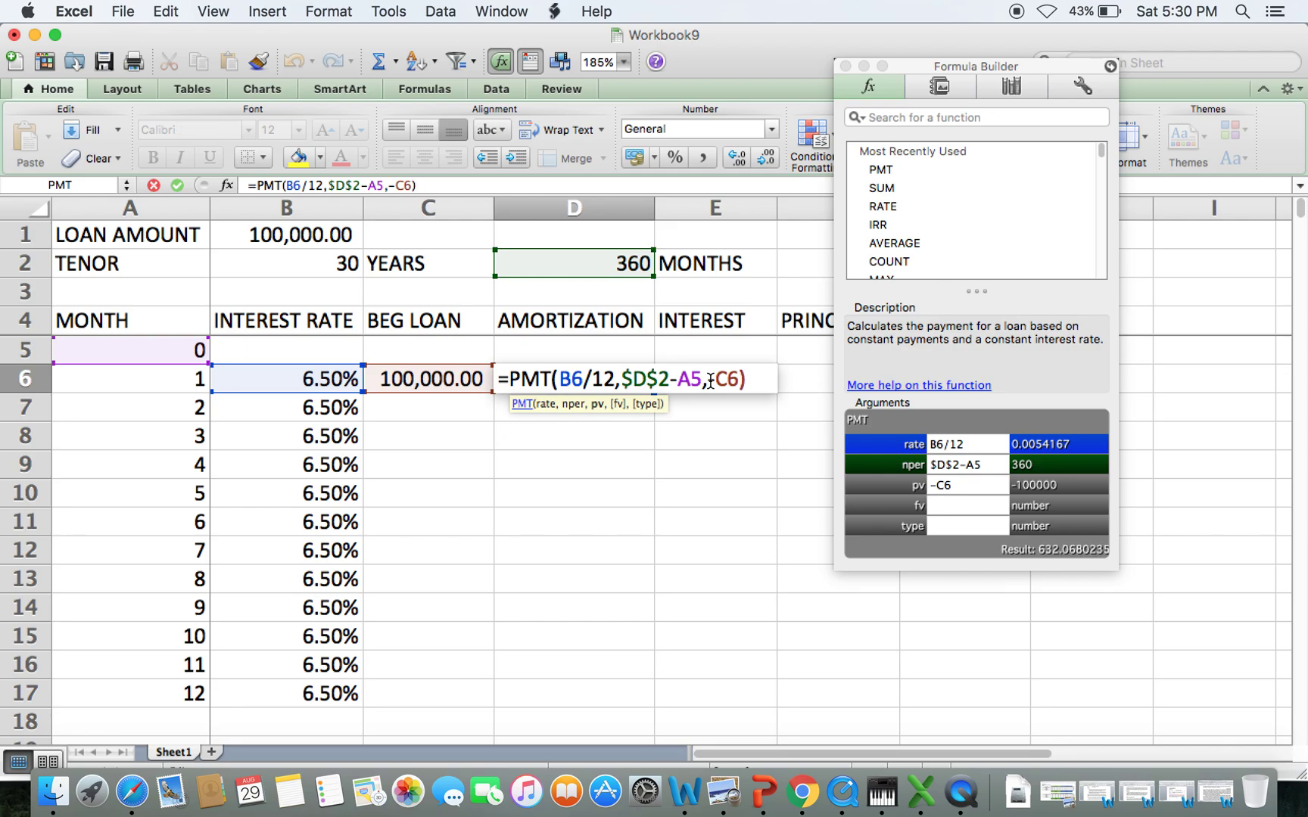
pyautogui.press('Return')
# - Apply Comma Style to the D6 payment and close the Formula Builder
pyautogui.click(605, 379)
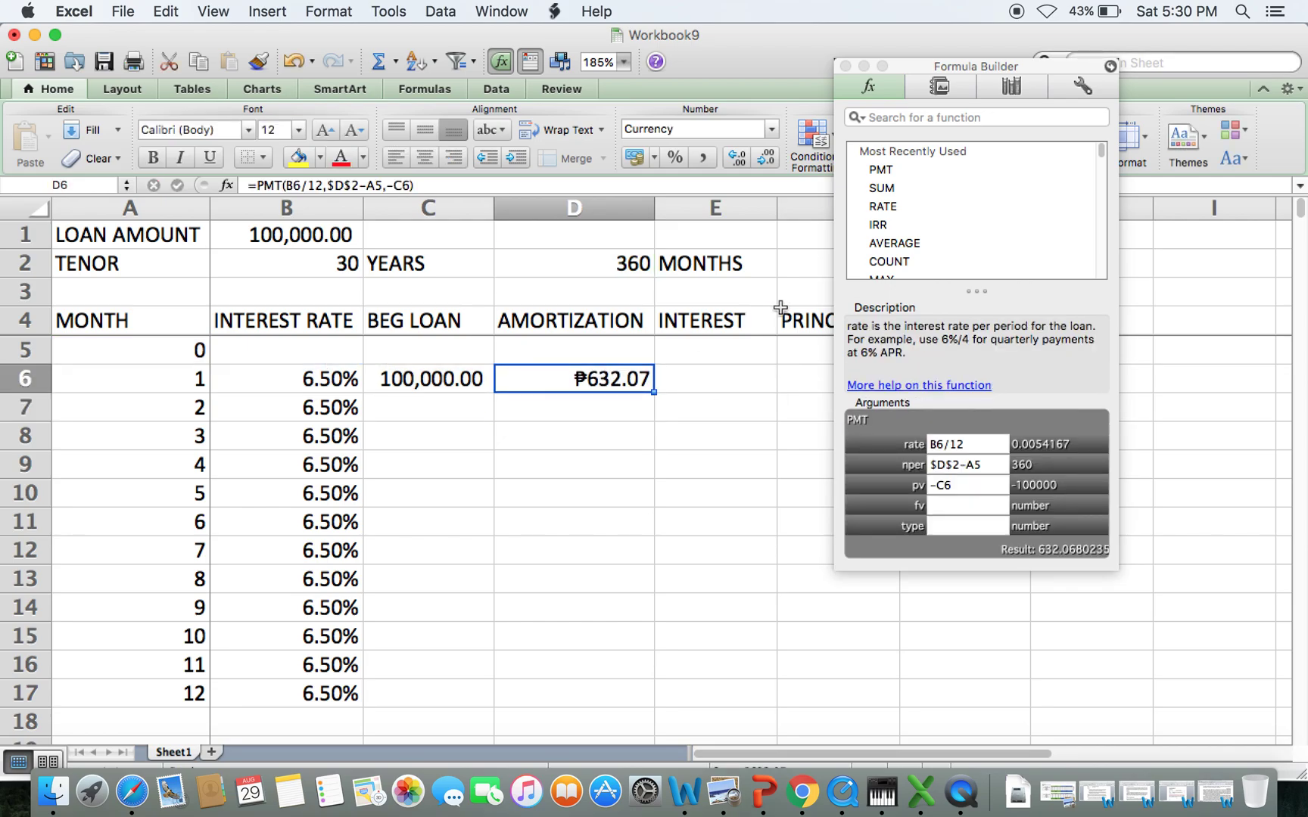
pyautogui.click(701, 156)
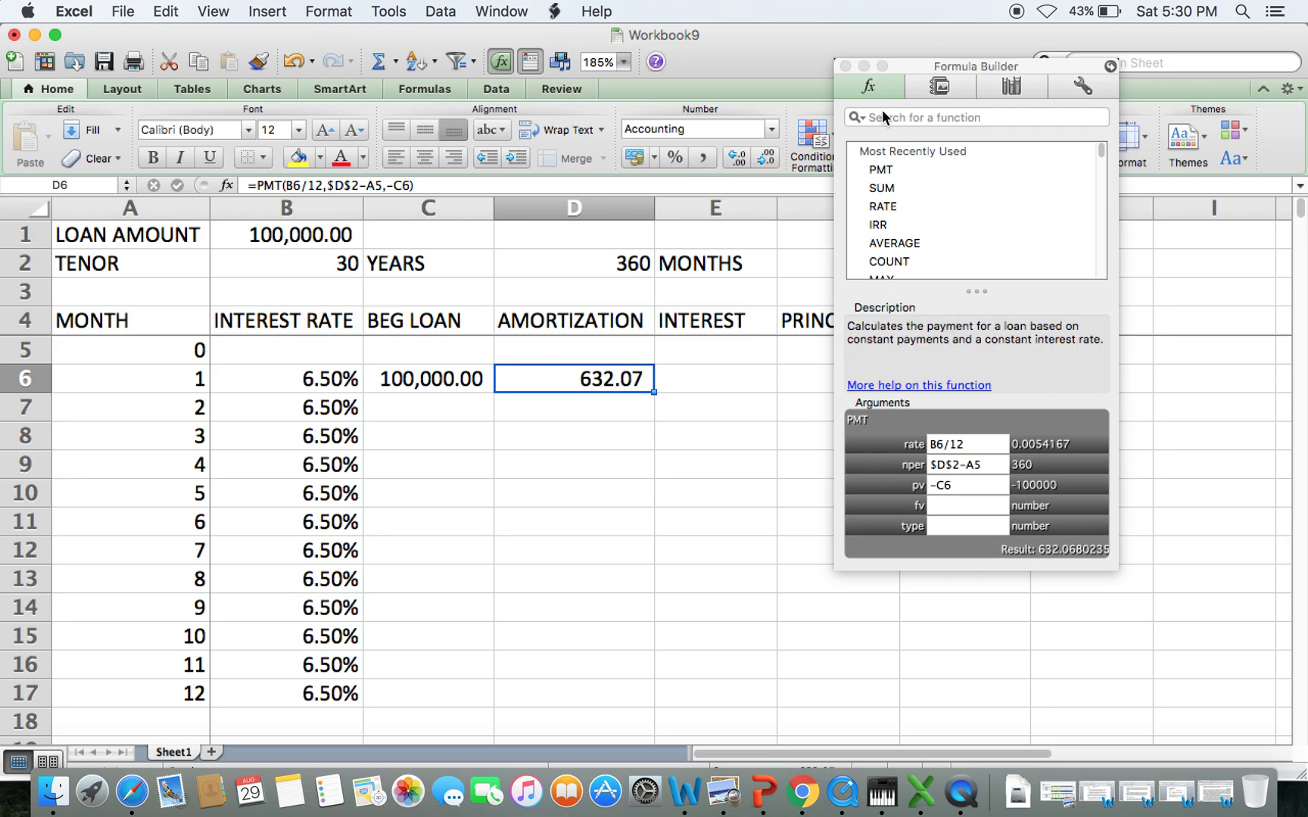
pyautogui.click(846, 67)
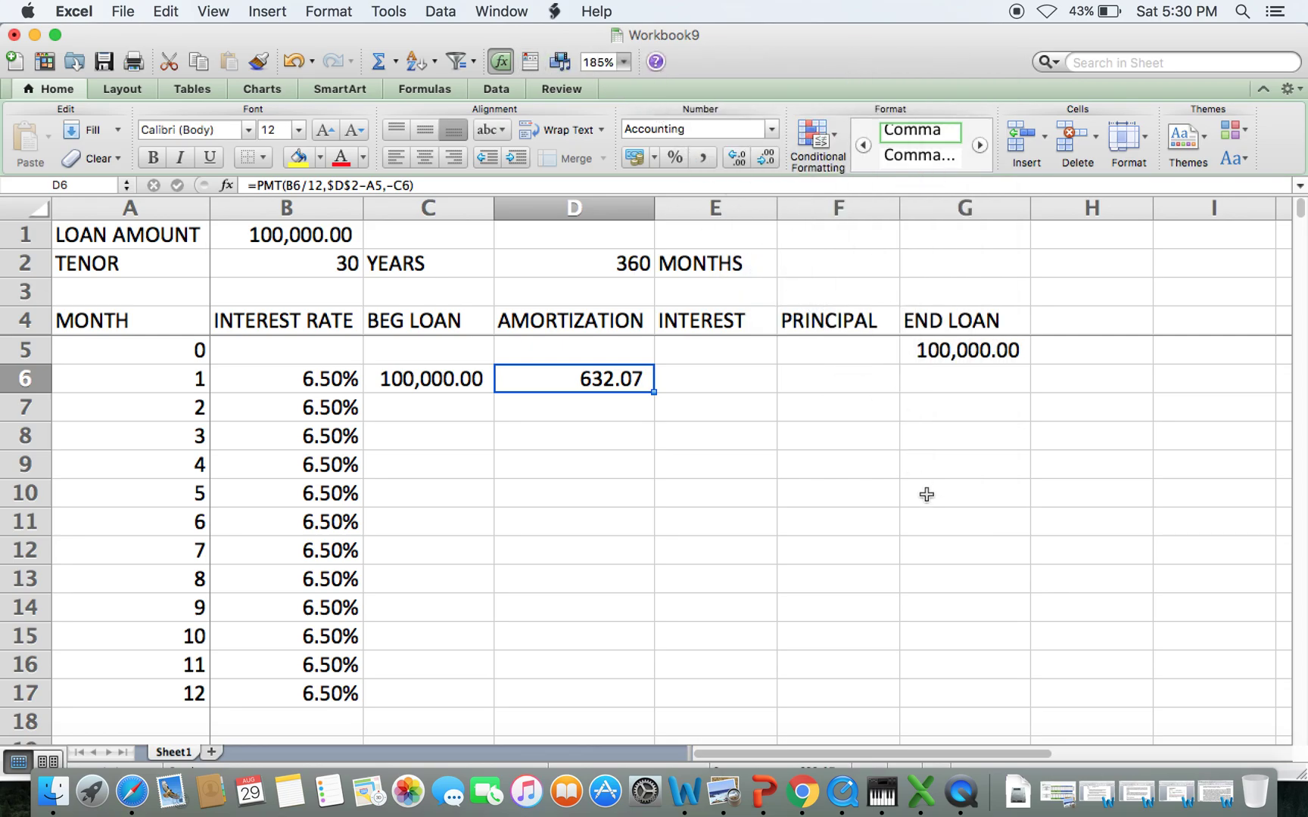
# - Enter =C6*B6/12 in E6 for a month-1 interest of 541.67
pyautogui.click(613, 409)
pyautogui.press('Down')
pyautogui.press('Down')
pyautogui.press('Down')
pyautogui.press('Down')
pyautogui.press('Down')
pyautogui.press('Down')
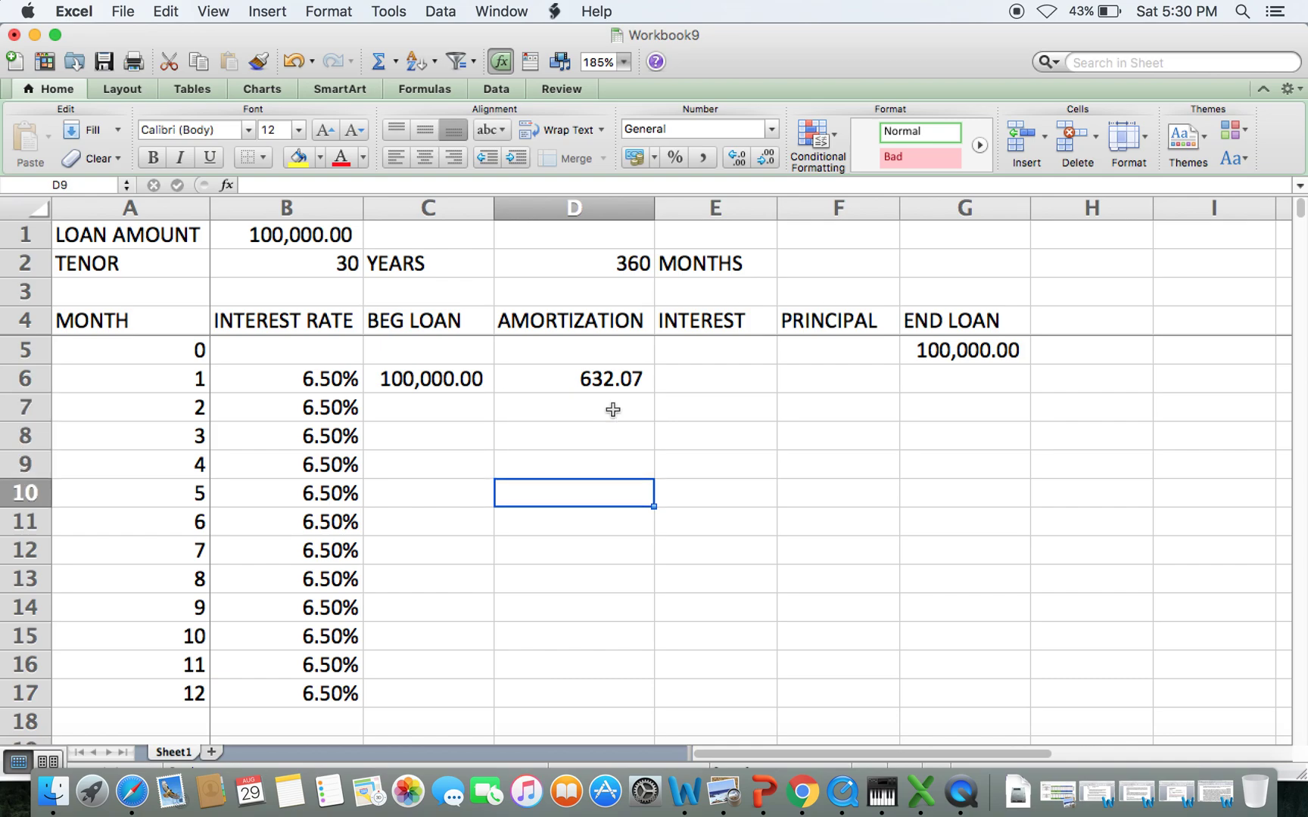
pyautogui.press('Up')
pyautogui.press('Up')
pyautogui.press('Up')
pyautogui.press('Up')
pyautogui.press('Up')
pyautogui.press('Up')
pyautogui.press('Up')
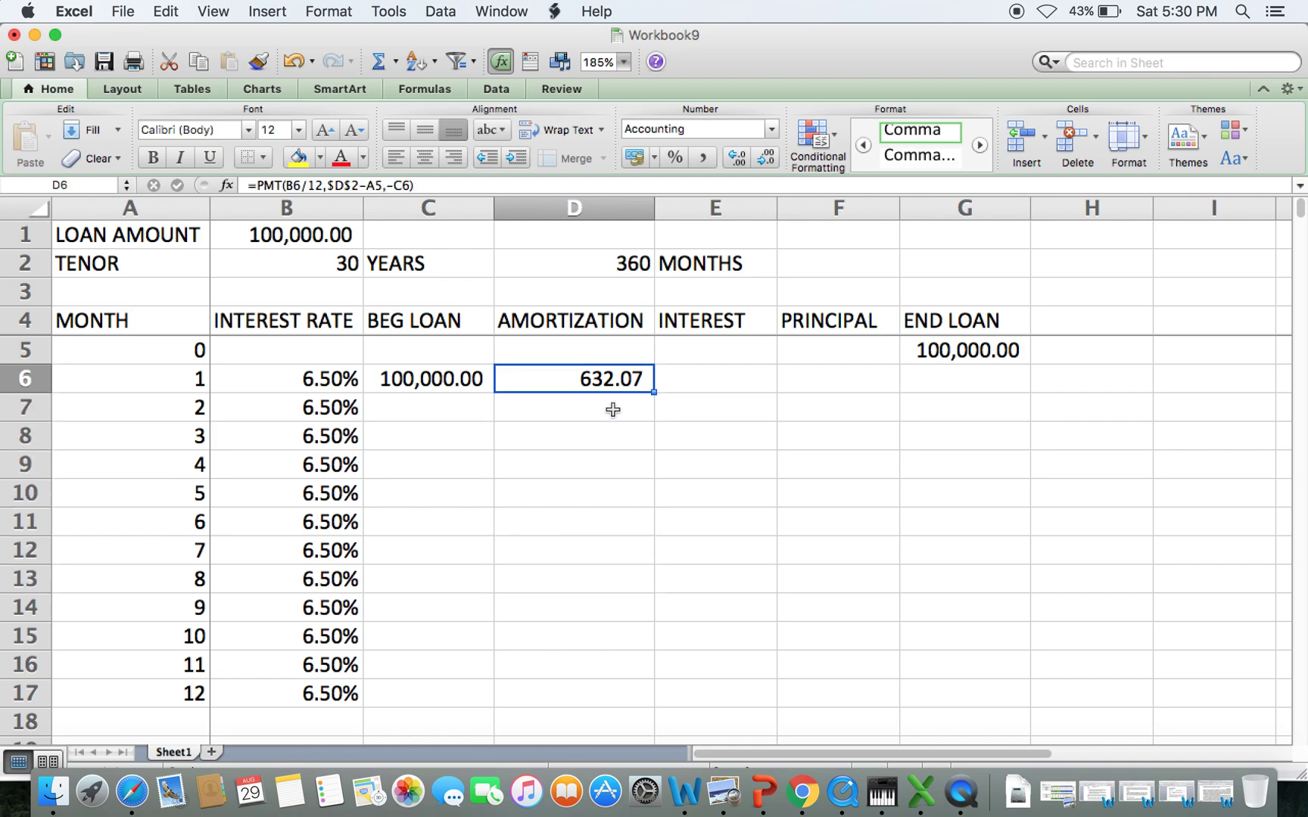
pyautogui.press('Right')
pyautogui.write('=')
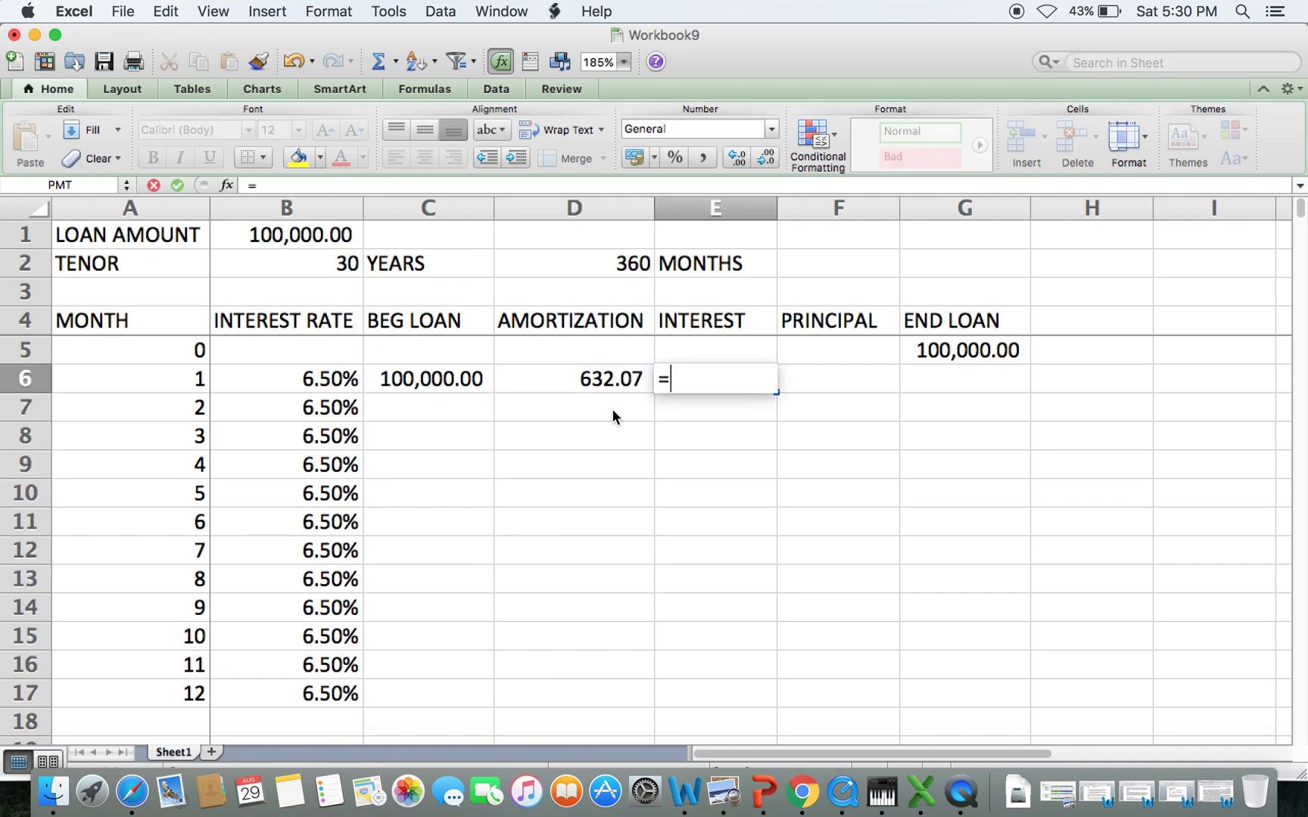
pyautogui.press('Left')
pyautogui.press('Left')
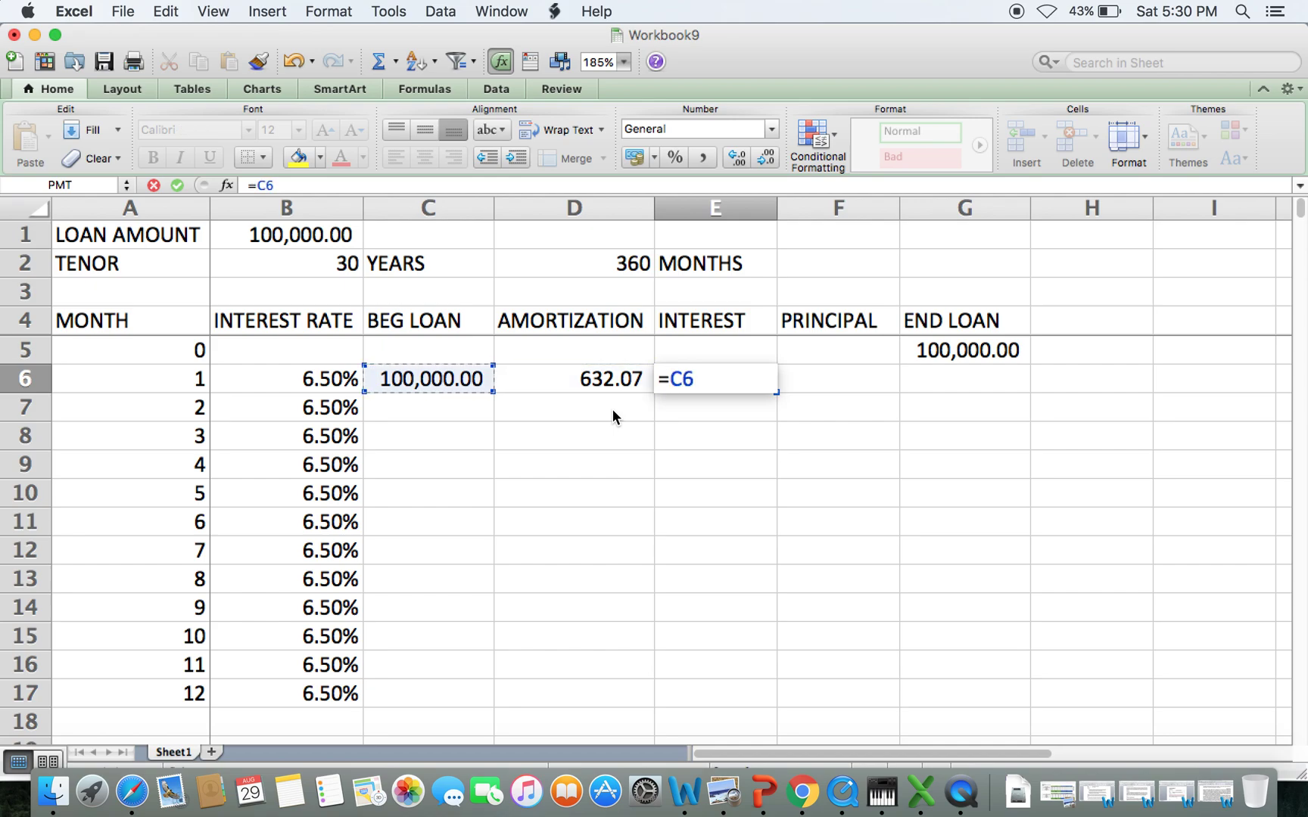
pyautogui.write('*')
pyautogui.press('Left')
pyautogui.press('Left')
pyautogui.press('Left')
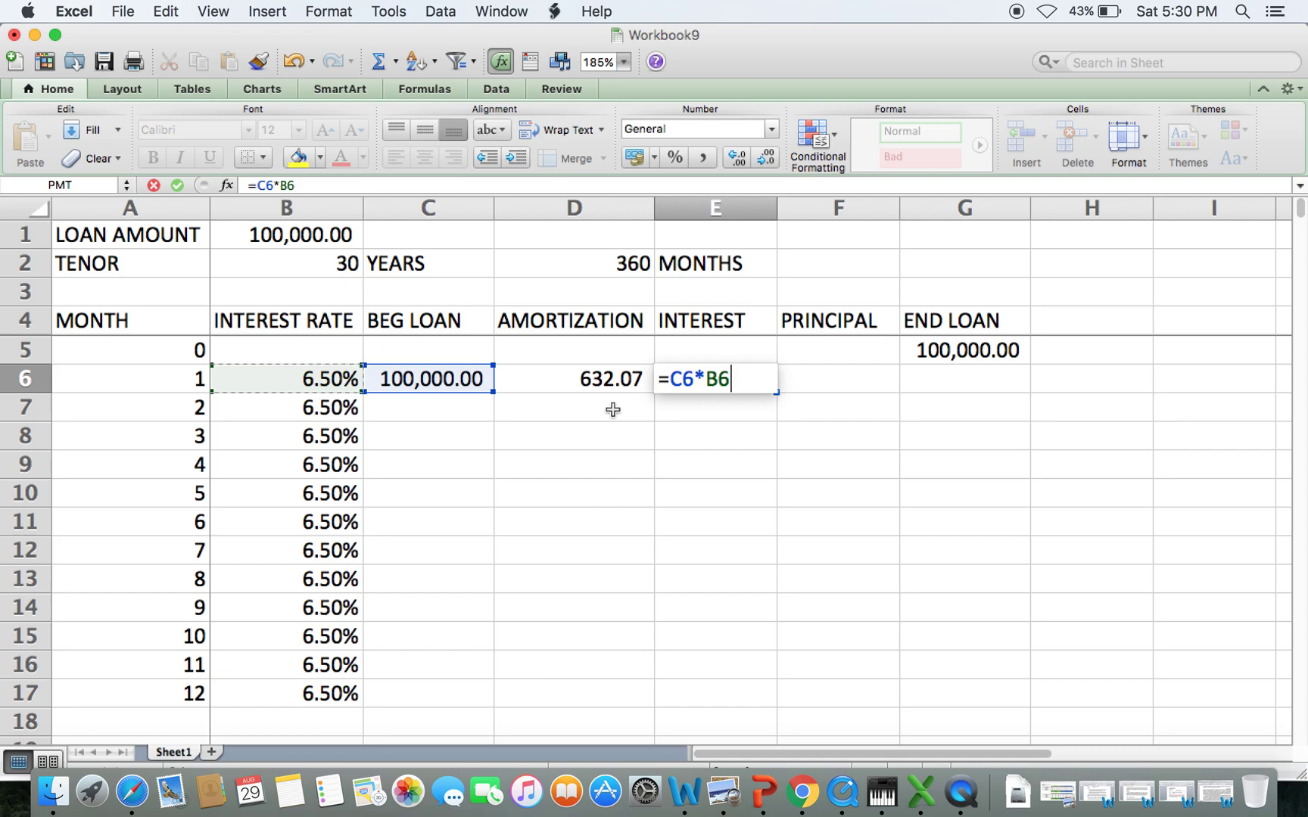
pyautogui.write('/12')
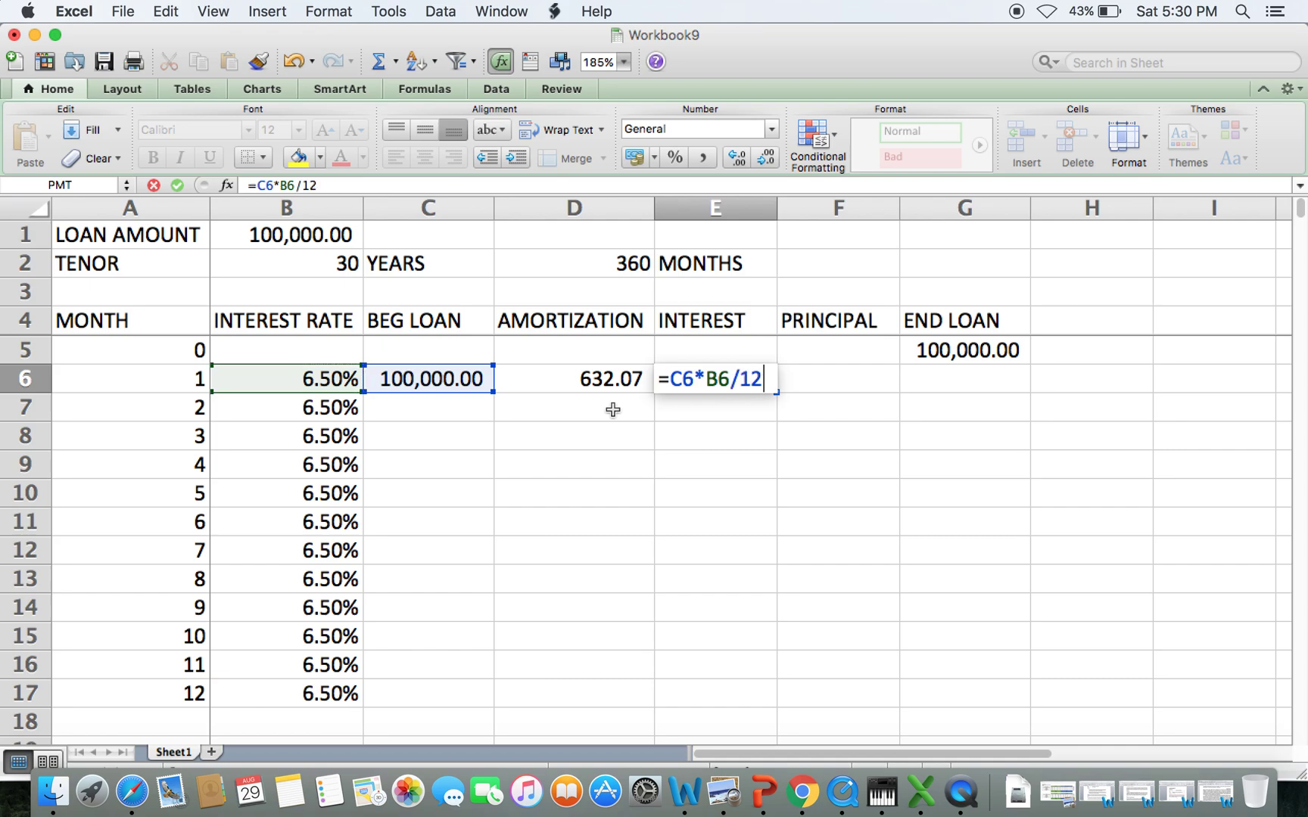
pyautogui.press('Tab')
# - Enter =D6-E6 in F6 for a month-1 principal of 90.40
pyautogui.write('=')
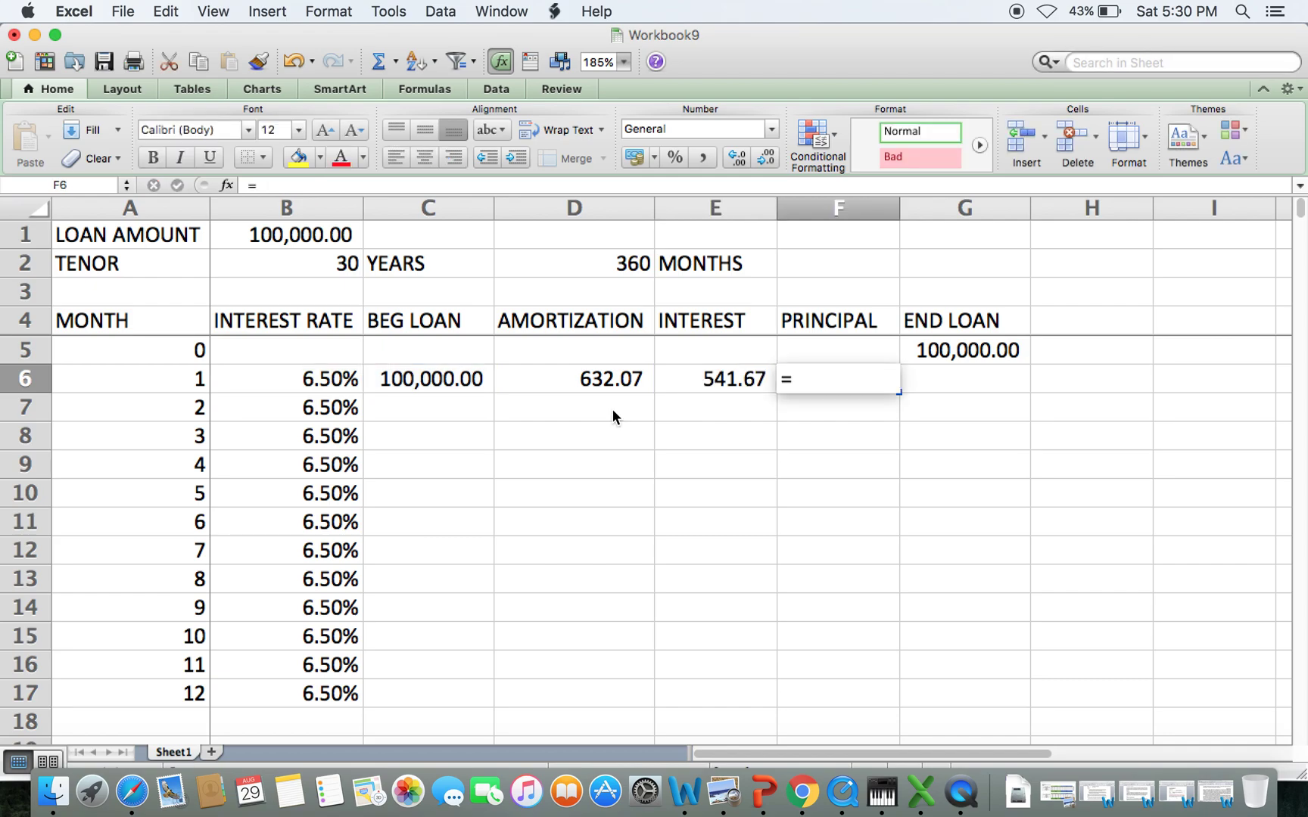
pyautogui.press('Left')
pyautogui.press('Left')
pyautogui.write('-')
pyautogui.press('Left')
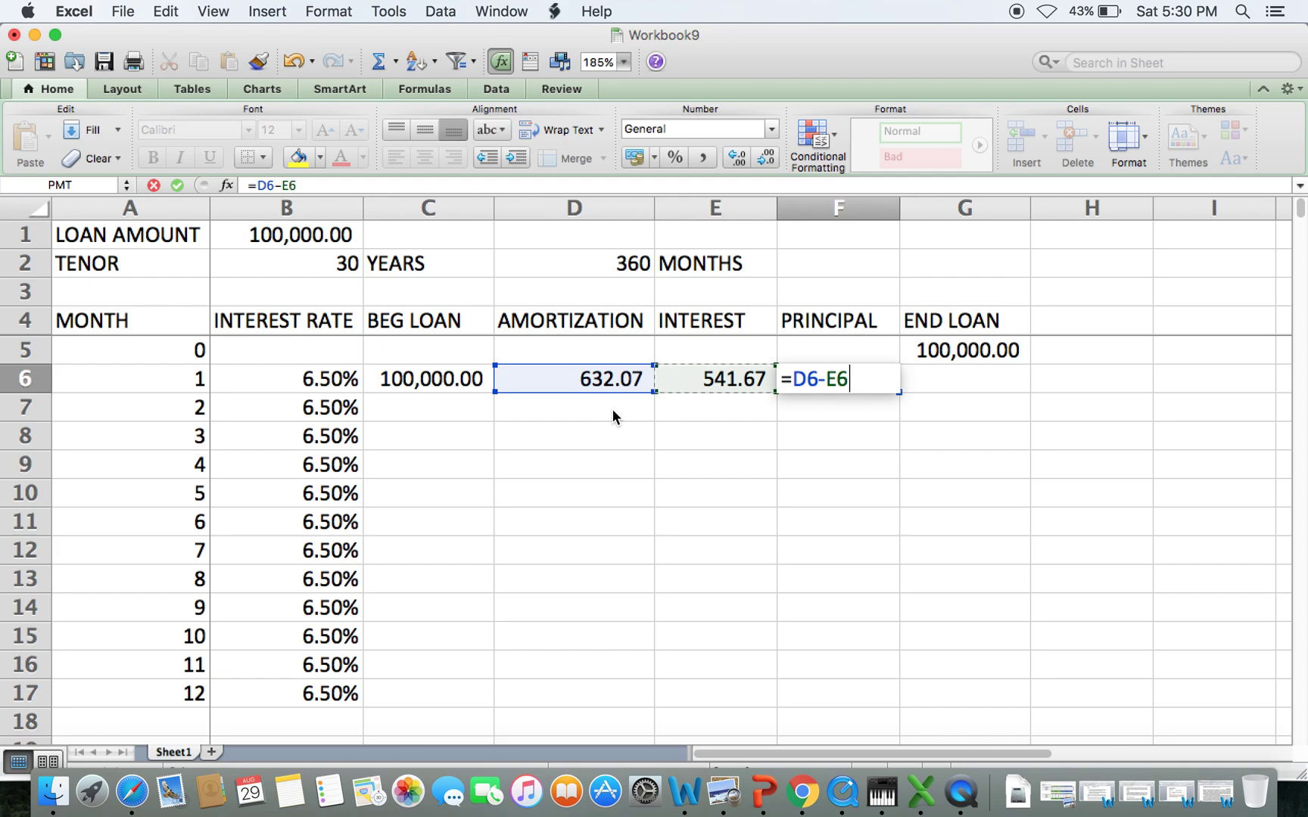
pyautogui.press('Return')
pyautogui.press('Up')
pyautogui.press('Right')
pyautogui.press('Right')
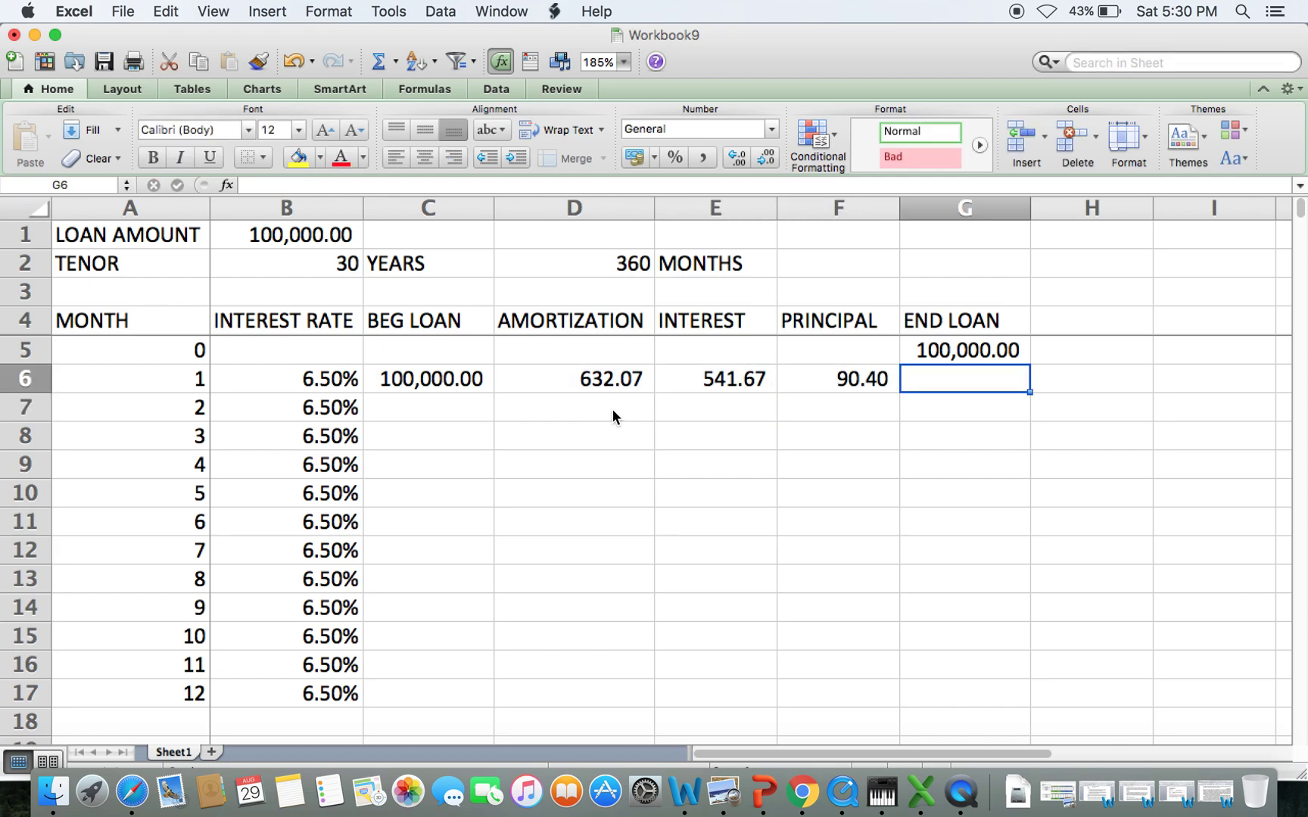
# - Enter the month-1 ending loan formula =C6-F6 in G6, giving 99,909.60
pyautogui.write('=')
pyautogui.press('Left')
pyautogui.press('Left')
pyautogui.press('Left')
pyautogui.press('Left')
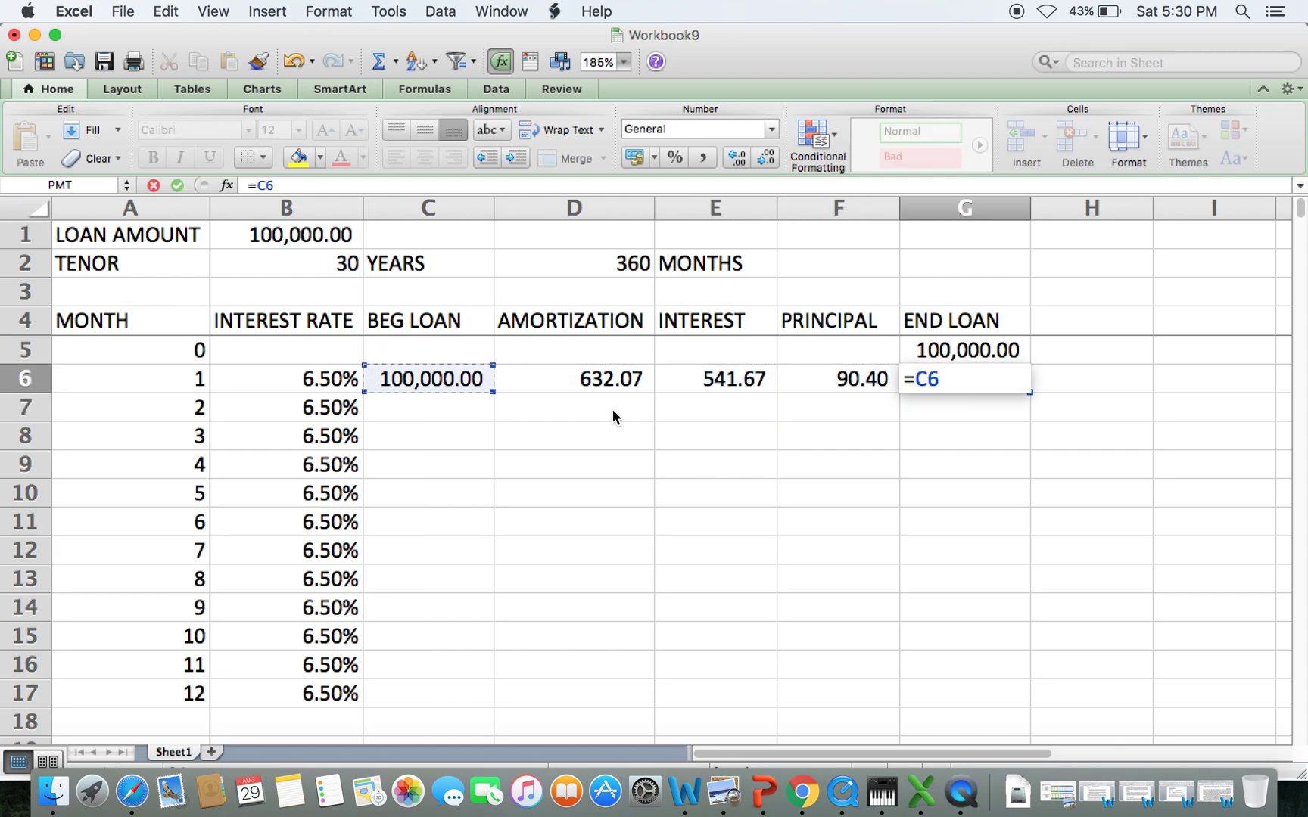
pyautogui.write('-')
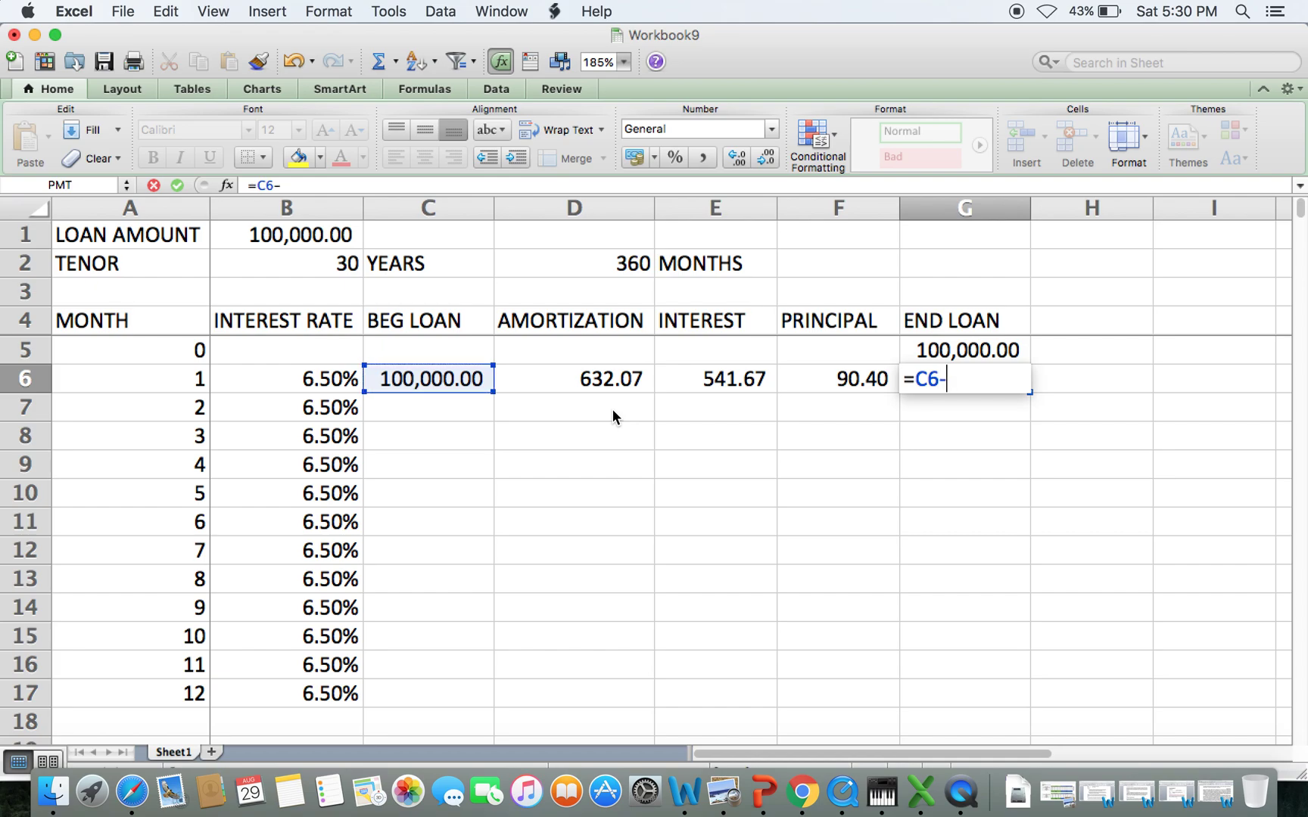
pyautogui.press('Left')
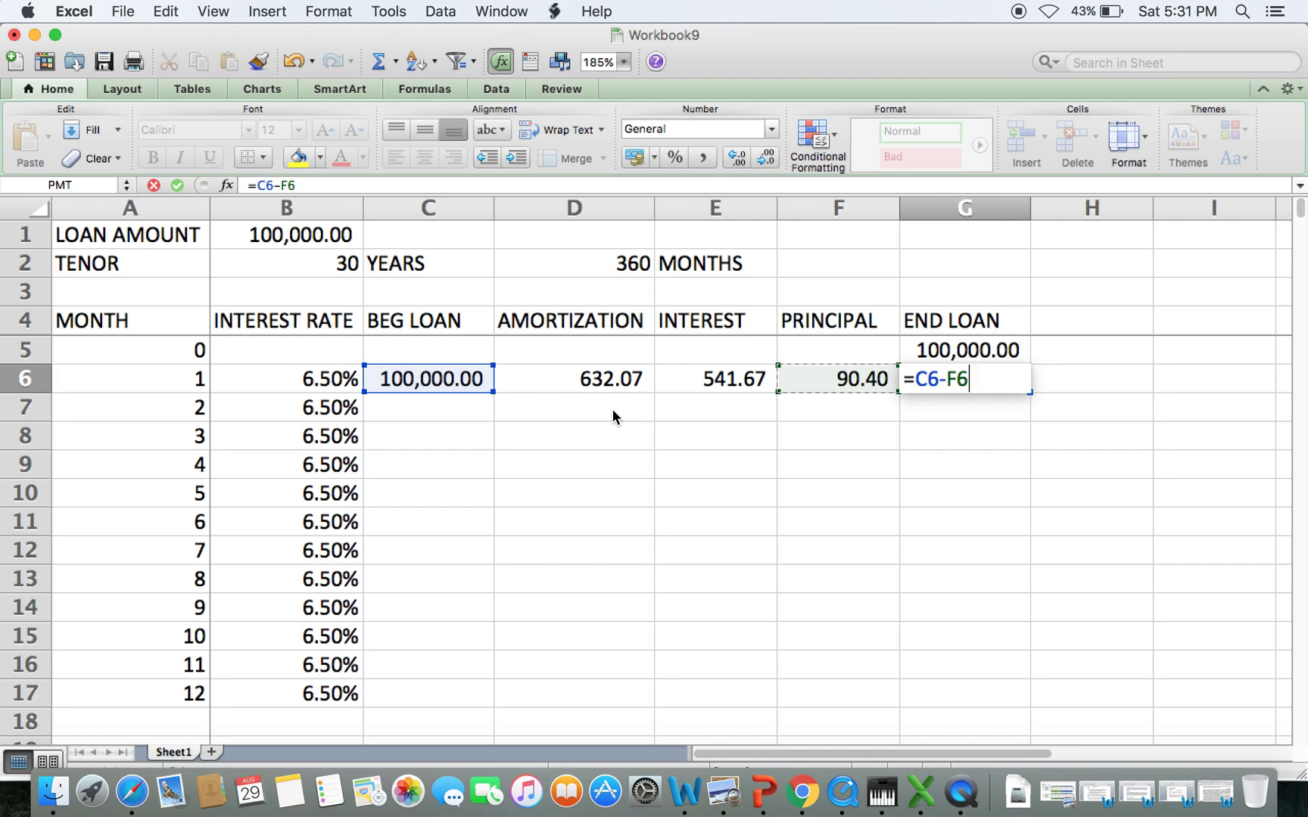
pyautogui.press('Return')
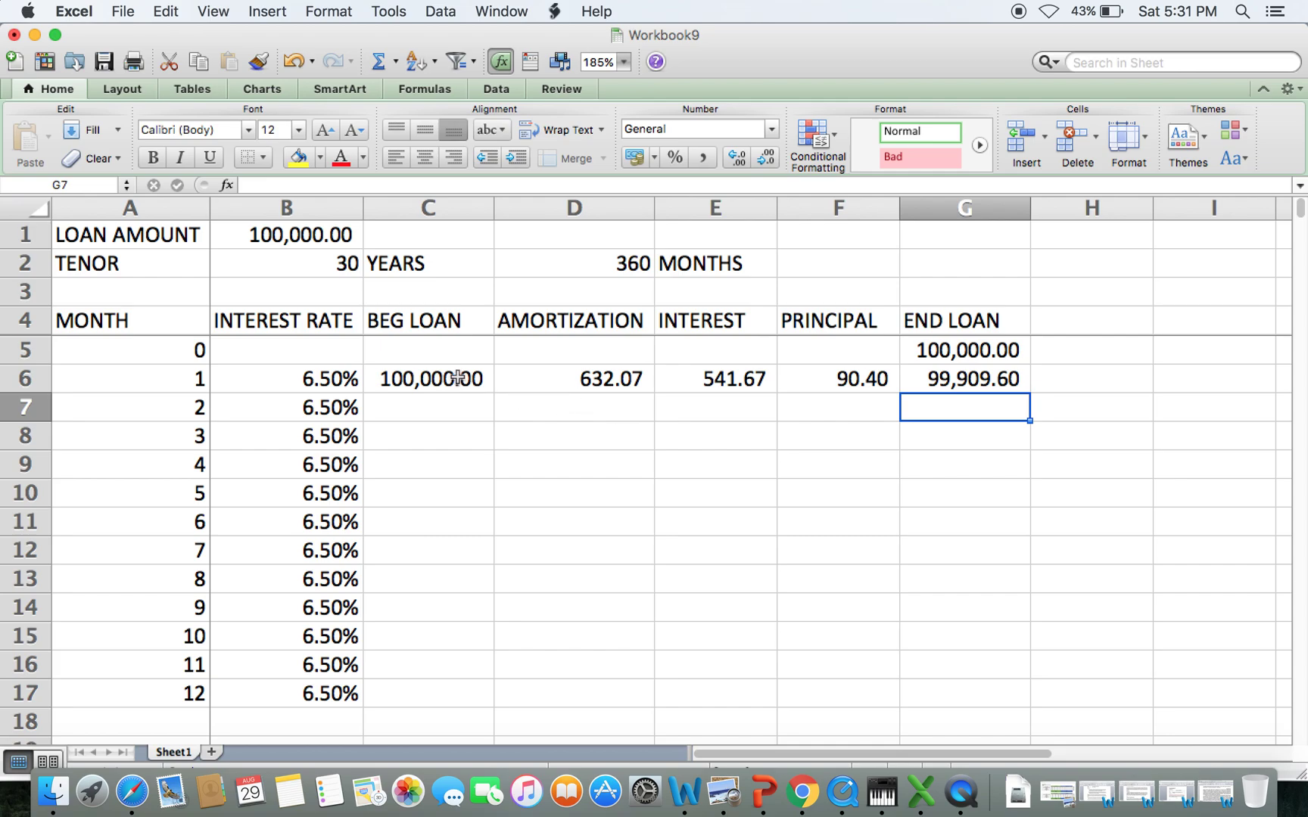
# - Fill the C6:G6 formulas down to row 17 and check the column D payment formulas
pyautogui.moveTo(457, 379); pyautogui.dragTo(973, 382)
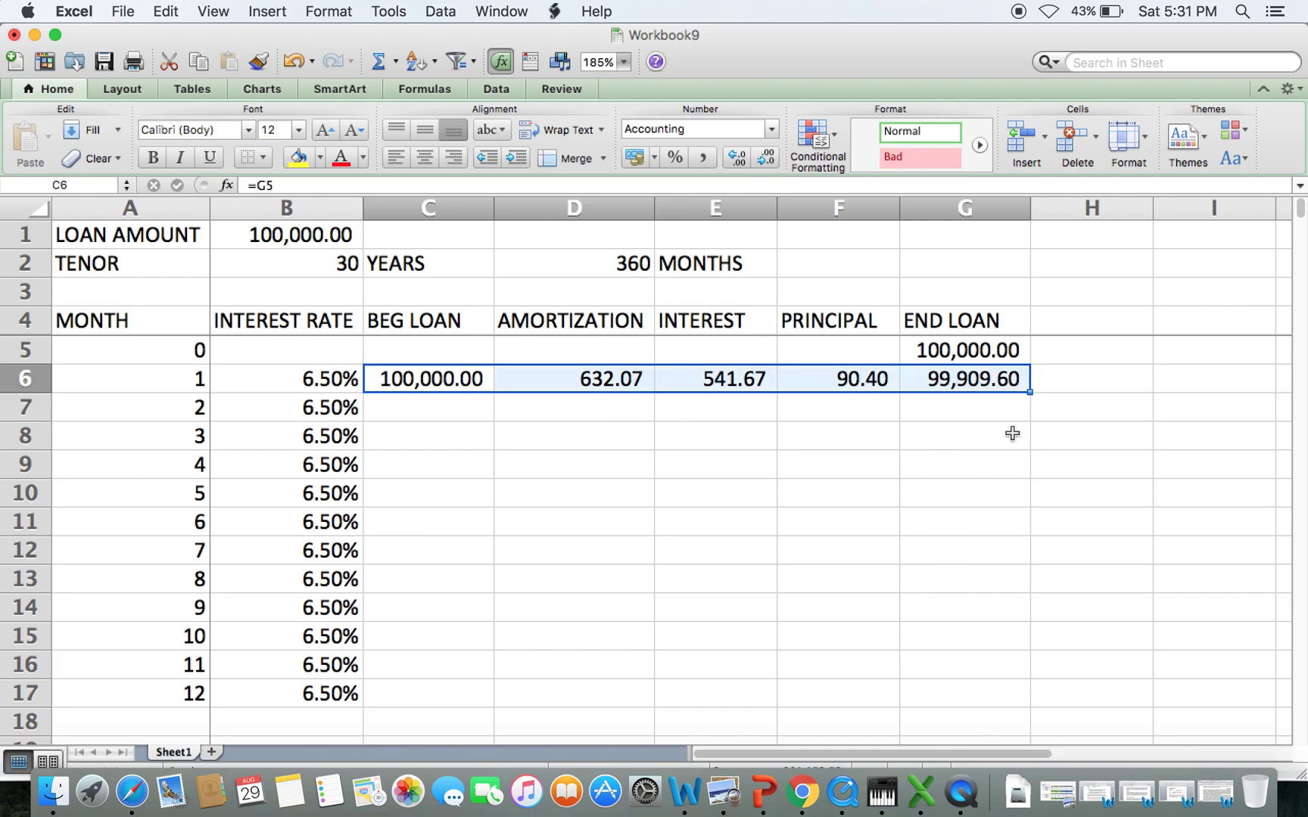
pyautogui.doubleClick(1032, 393)
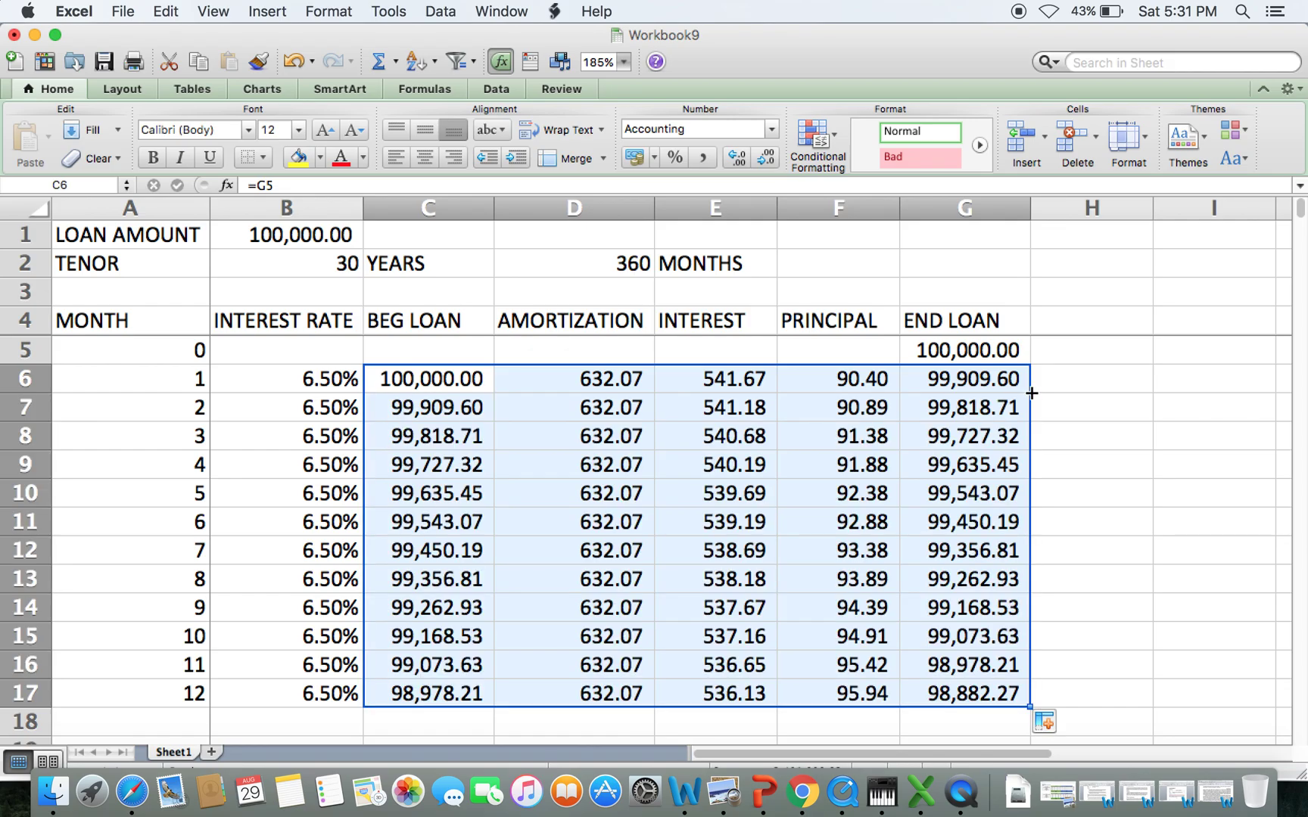
pyautogui.click(592, 378)
pyautogui.press('Down')
pyautogui.press('Down')
pyautogui.press('Down')
pyautogui.press('Down')
pyautogui.press('Down')
pyautogui.press('Down')
pyautogui.press('Down')
pyautogui.press('Down')
pyautogui.press('Down')
pyautogui.press('Down')
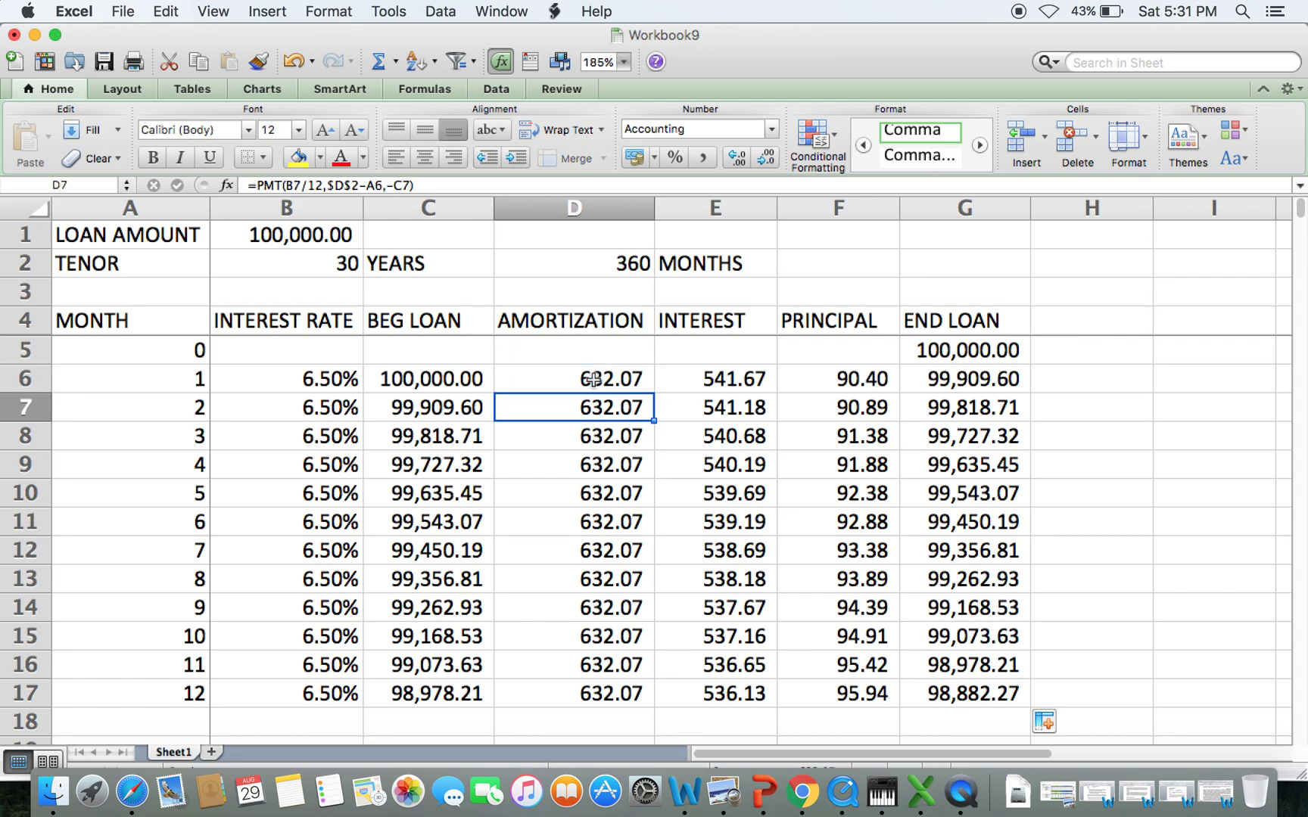
pyautogui.press('Up')
pyautogui.press('Up')
pyautogui.press('Up')
pyautogui.press('Up')
pyautogui.press('Up')
pyautogui.press('Up')
pyautogui.press('Up')
pyautogui.press('Up')
pyautogui.press('Up')
pyautogui.press('Up')
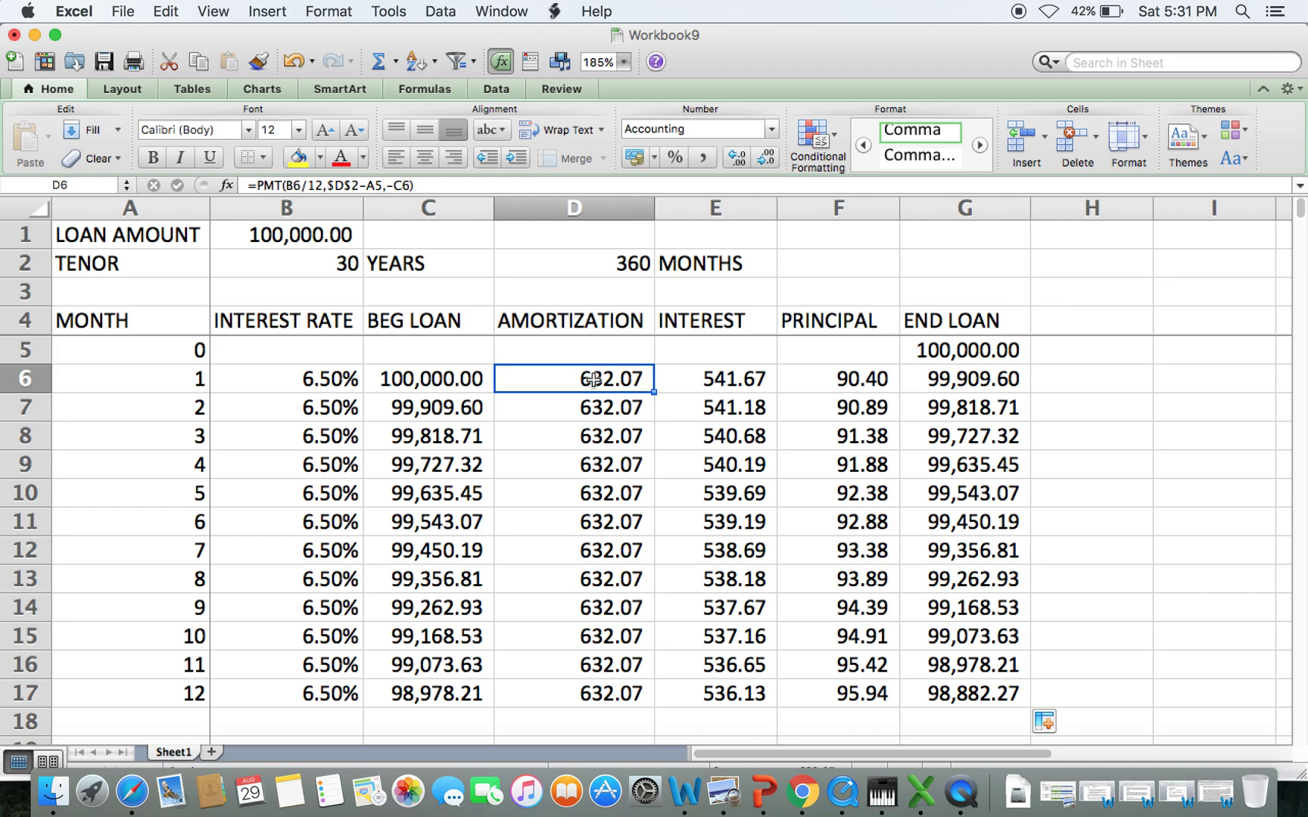
pyautogui.press('Down')
pyautogui.press('Down')
pyautogui.press('Down')
pyautogui.press('Down')
pyautogui.press('Down')
pyautogui.press('Down')
pyautogui.press('Down')
pyautogui.press('Down')
pyautogui.press('Left')
pyautogui.press('Left')
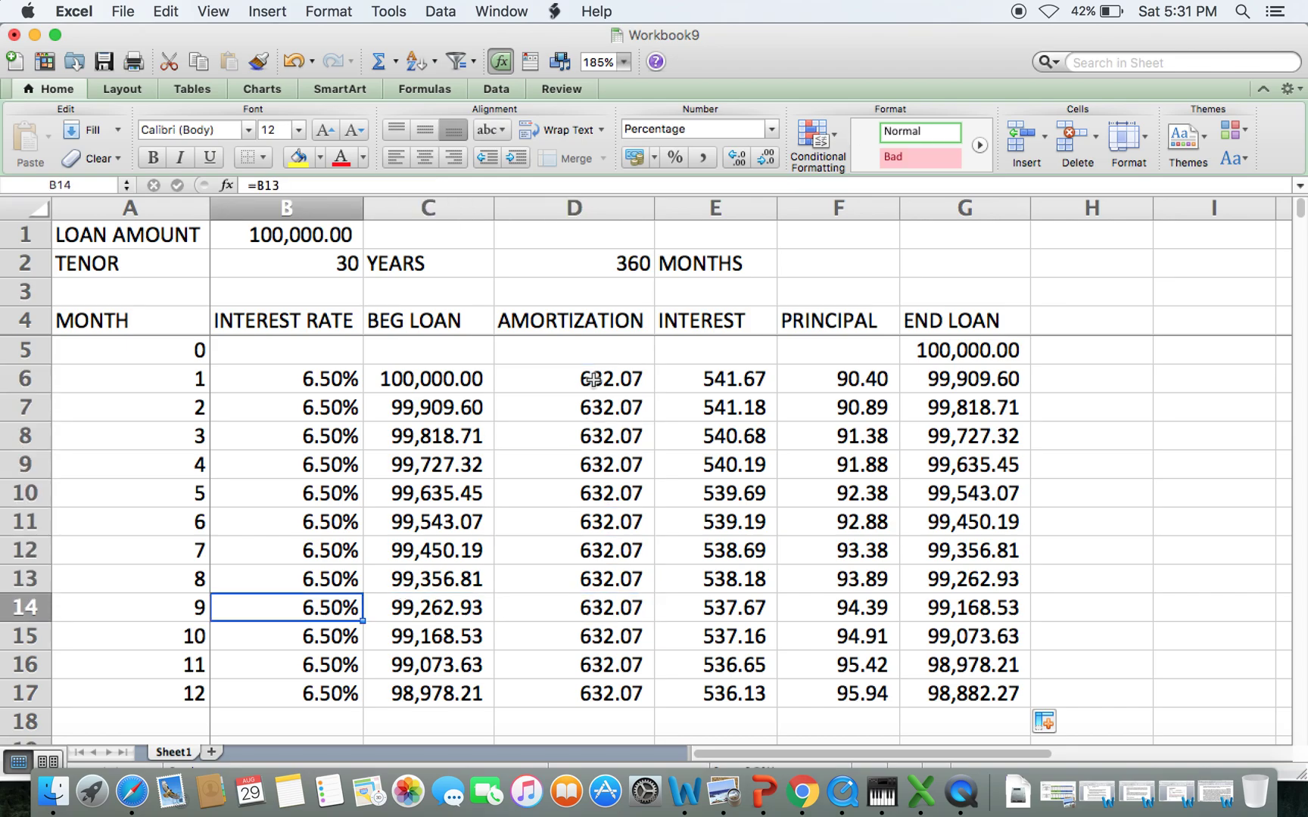
# - Check the month-9 interest rate and payment formulas in row 13
pyautogui.press('Up')
pyautogui.press('Right')
pyautogui.press('Right')
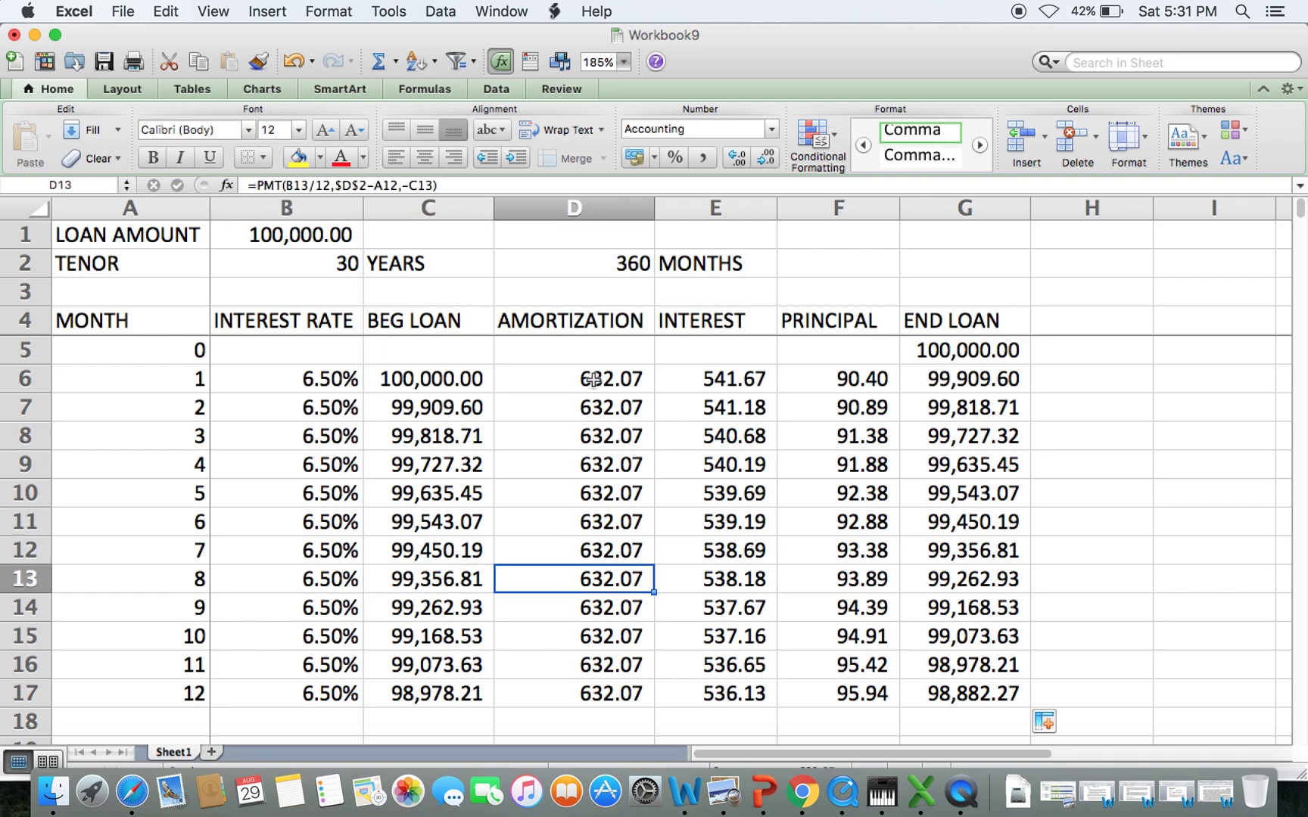
pyautogui.press('Down')
pyautogui.press('Down')
pyautogui.press('Down')
pyautogui.press('Down')
pyautogui.press('Down')
pyautogui.press('Down')
pyautogui.press('Down')
pyautogui.press('Down')
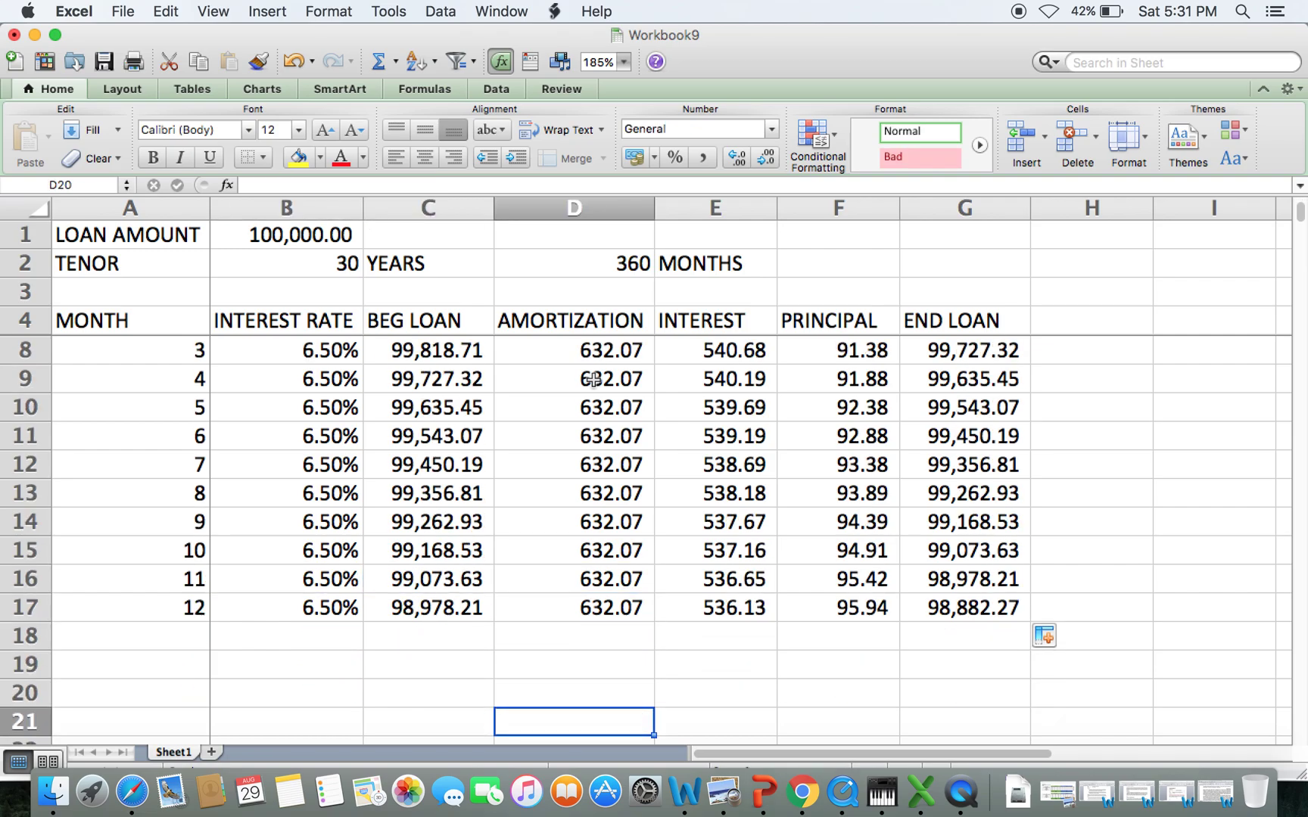
pyautogui.press('Down')
pyautogui.press('Down')
pyautogui.press('Down')
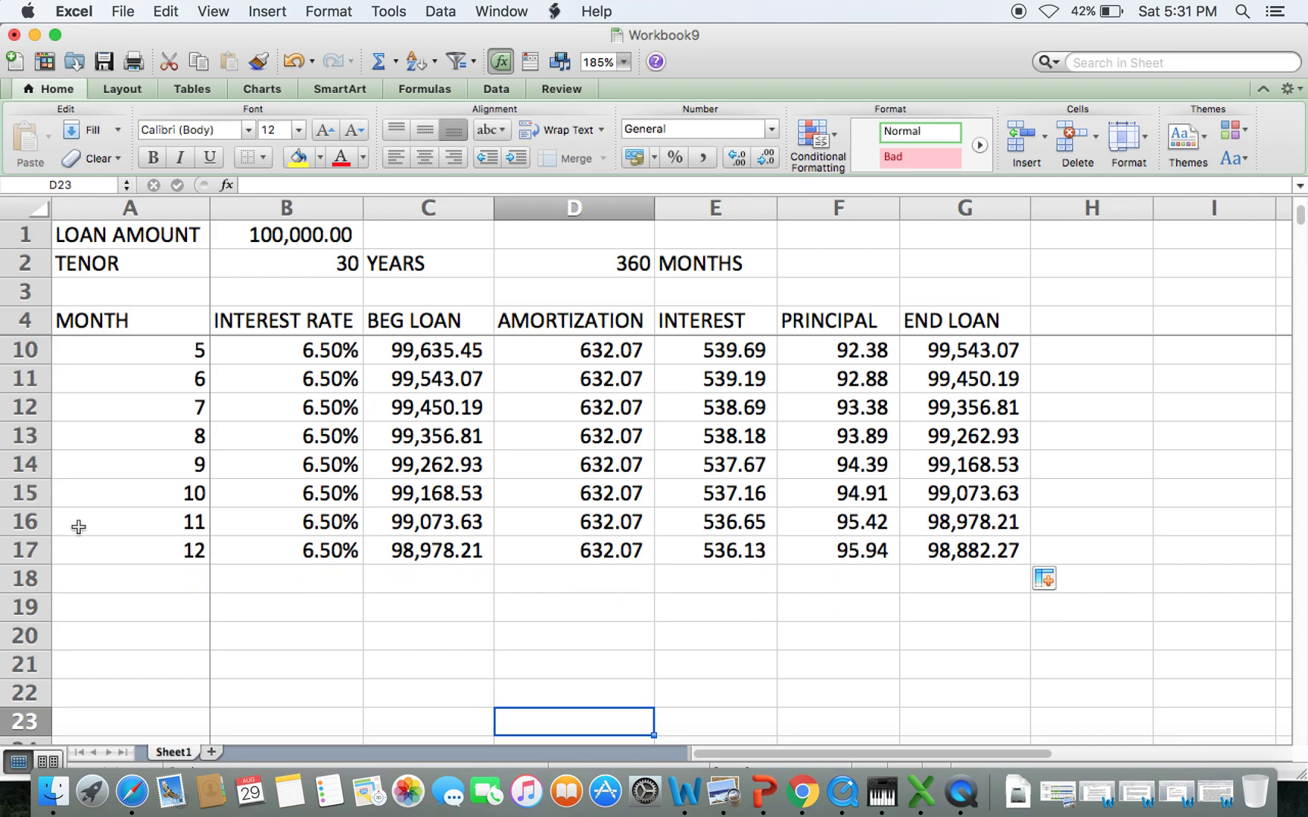
# - Fill row A17:G17 down to row 365 so month 360 ends at a zero balance
pyautogui.click(156, 548)
pyautogui.moveTo(156, 548); pyautogui.dragTo(935, 546)
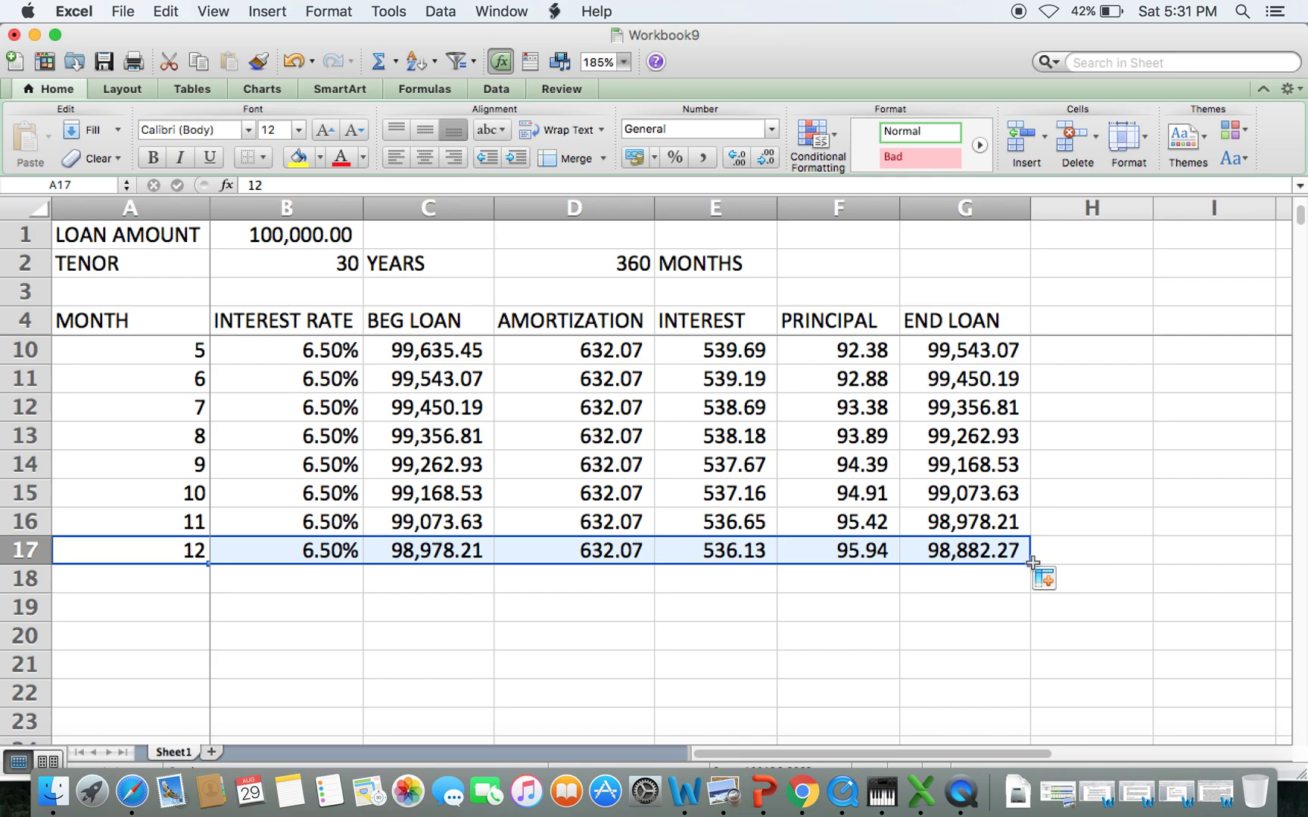
pyautogui.click(1042, 560)
pyautogui.moveTo(190, 546); pyautogui.dragTo(794, 432)
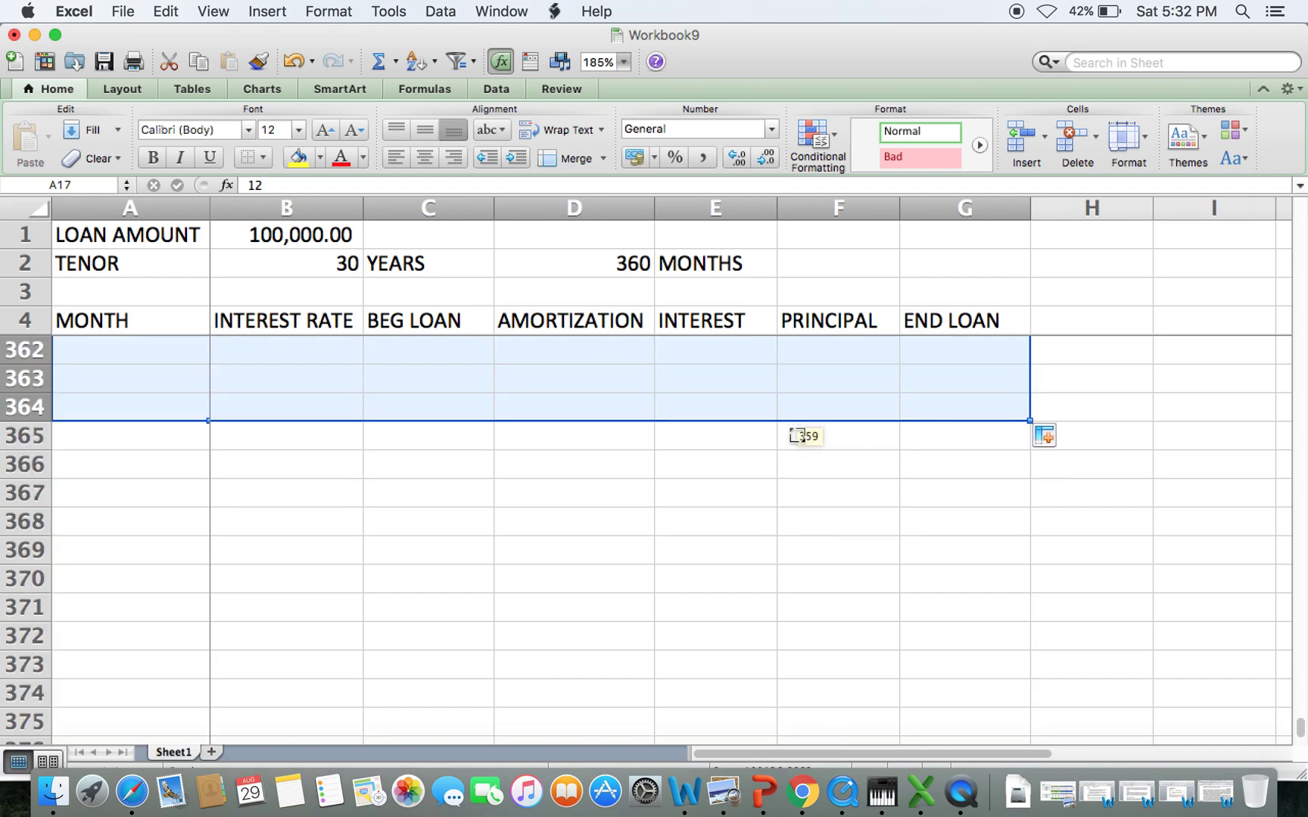
pyautogui.moveTo(190, 409); pyautogui.dragTo(1022, 412)
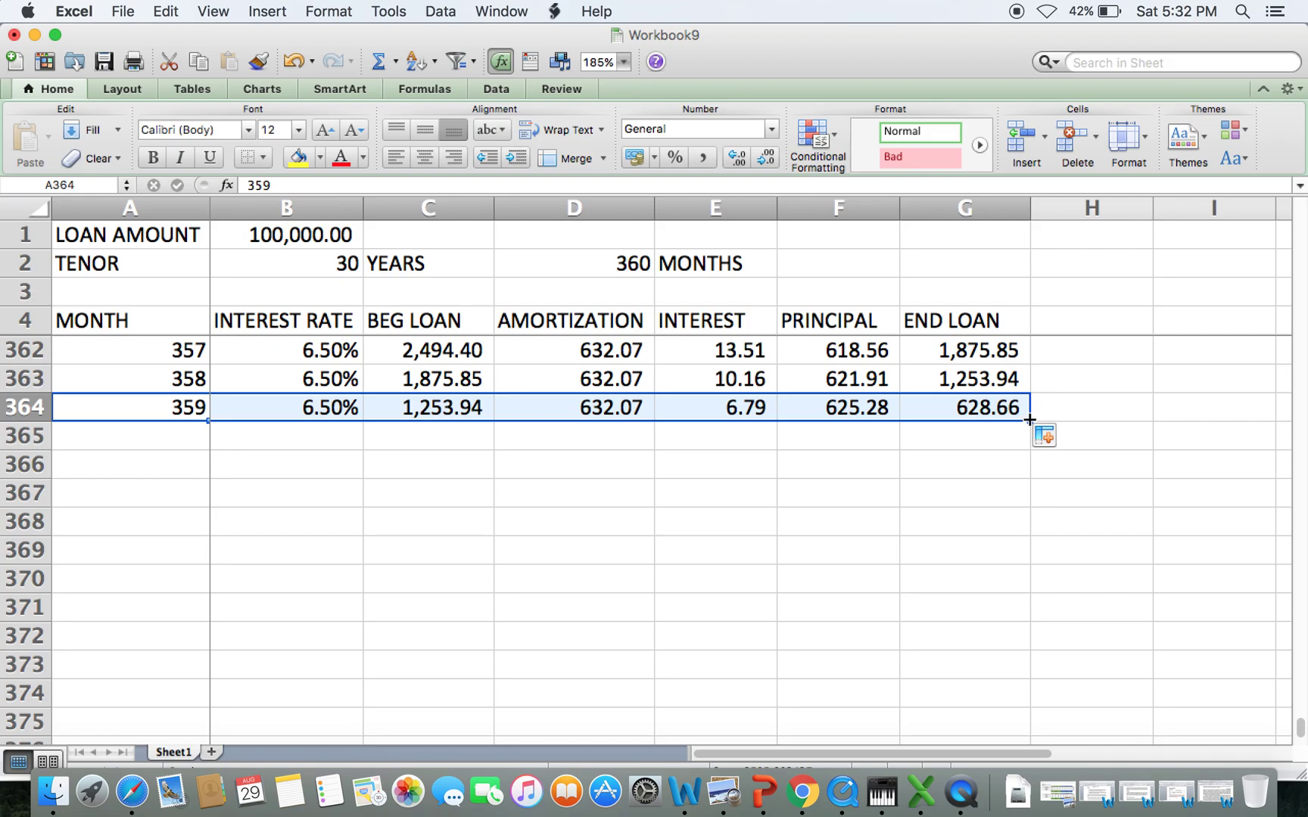
pyautogui.moveTo(1033, 420); pyautogui.dragTo(1032, 447)
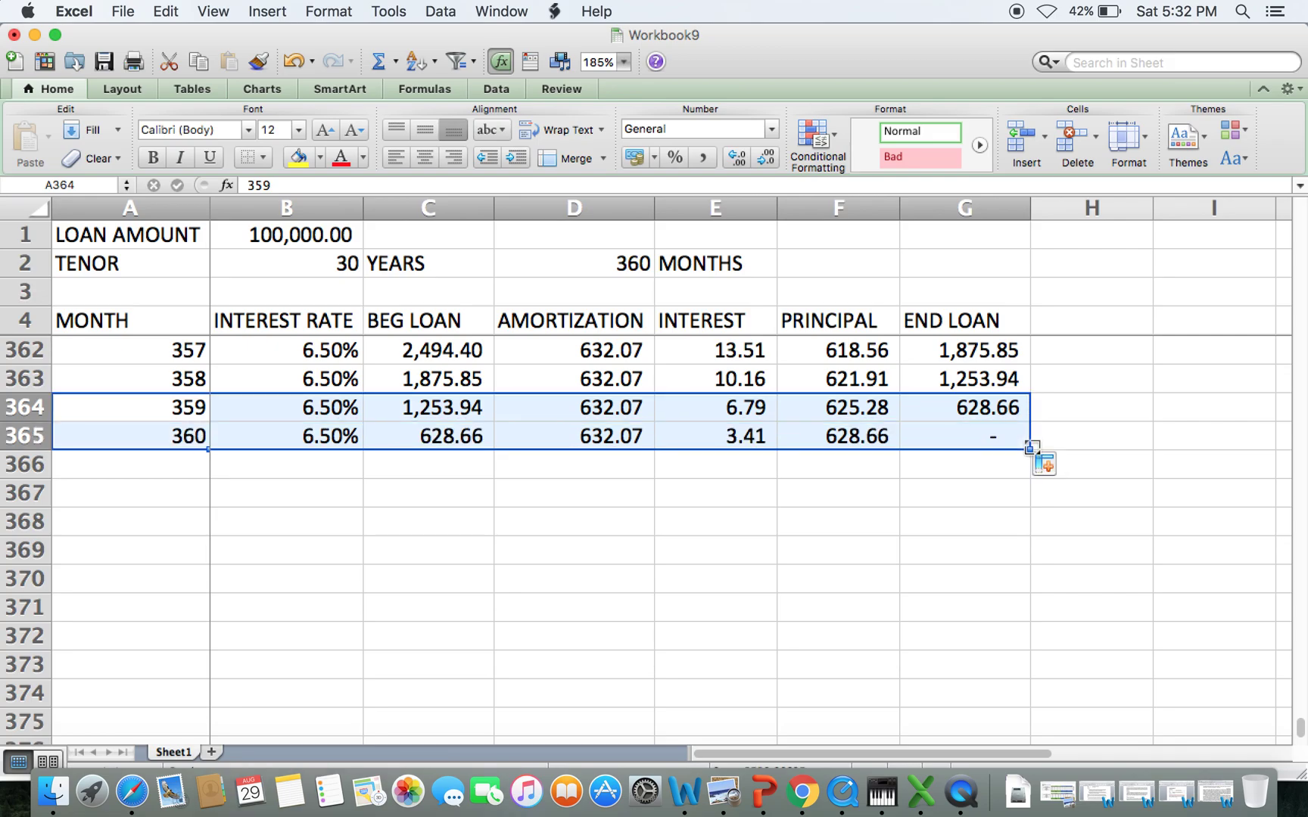
pyautogui.click(979, 446)
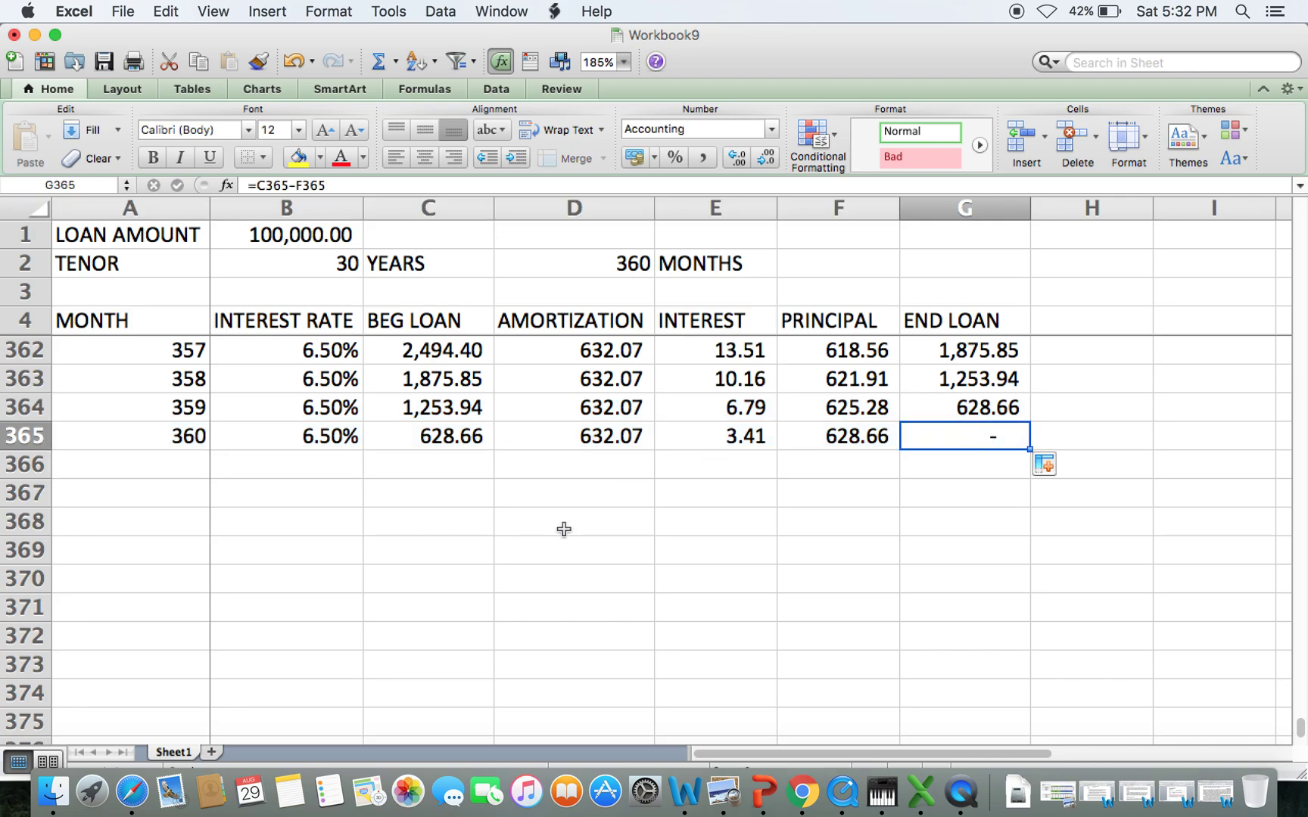
pyautogui.press('pageup')
pyautogui.press('pageup')
pyautogui.press('pageup')
pyautogui.press('pageup')
pyautogui.press('pageup')
pyautogui.press('pageup')
pyautogui.press('pageup')
pyautogui.press('pageup')
pyautogui.press('pageup')
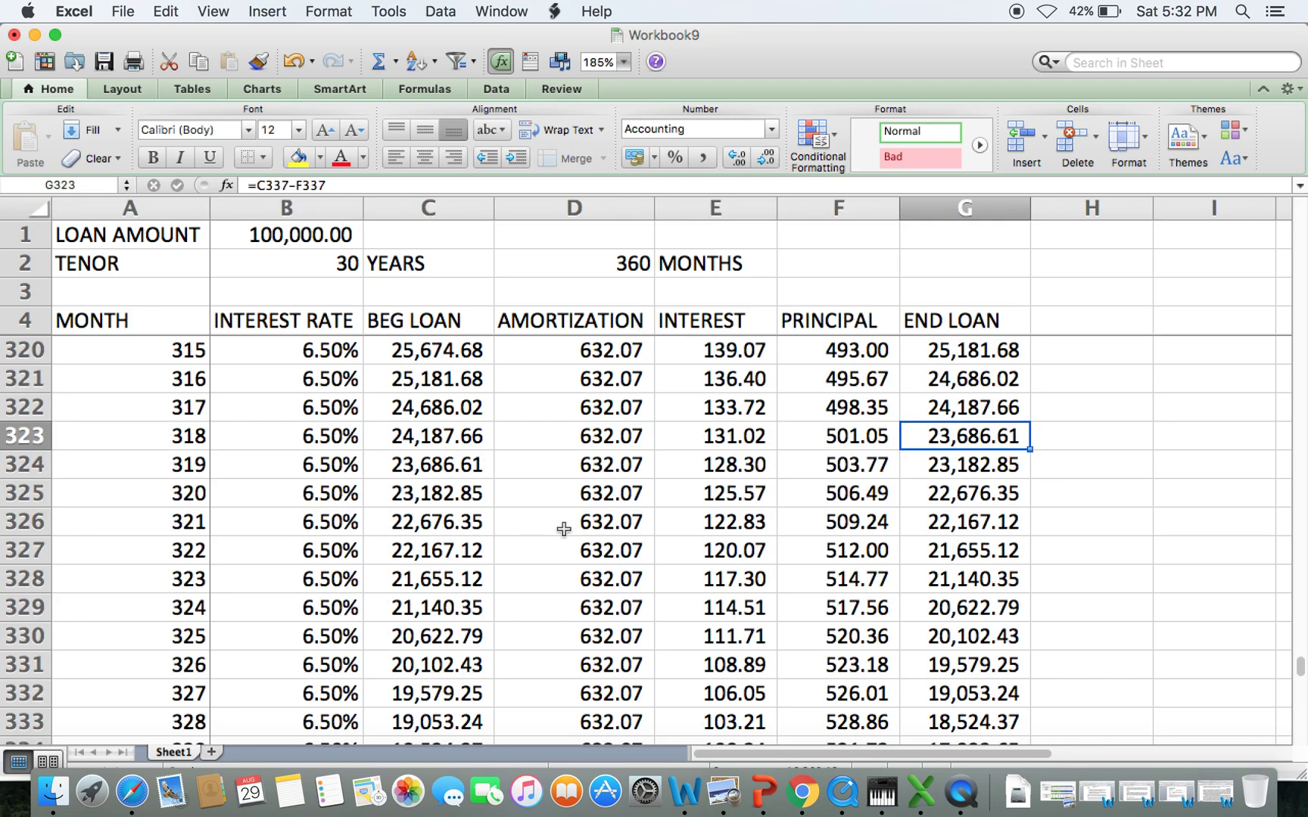
pyautogui.press('pageup')
pyautogui.press('pageup')
pyautogui.press('pageup')
pyautogui.press('pageup')
pyautogui.press('pageup')
pyautogui.press('pageup')
pyautogui.press('pageup')
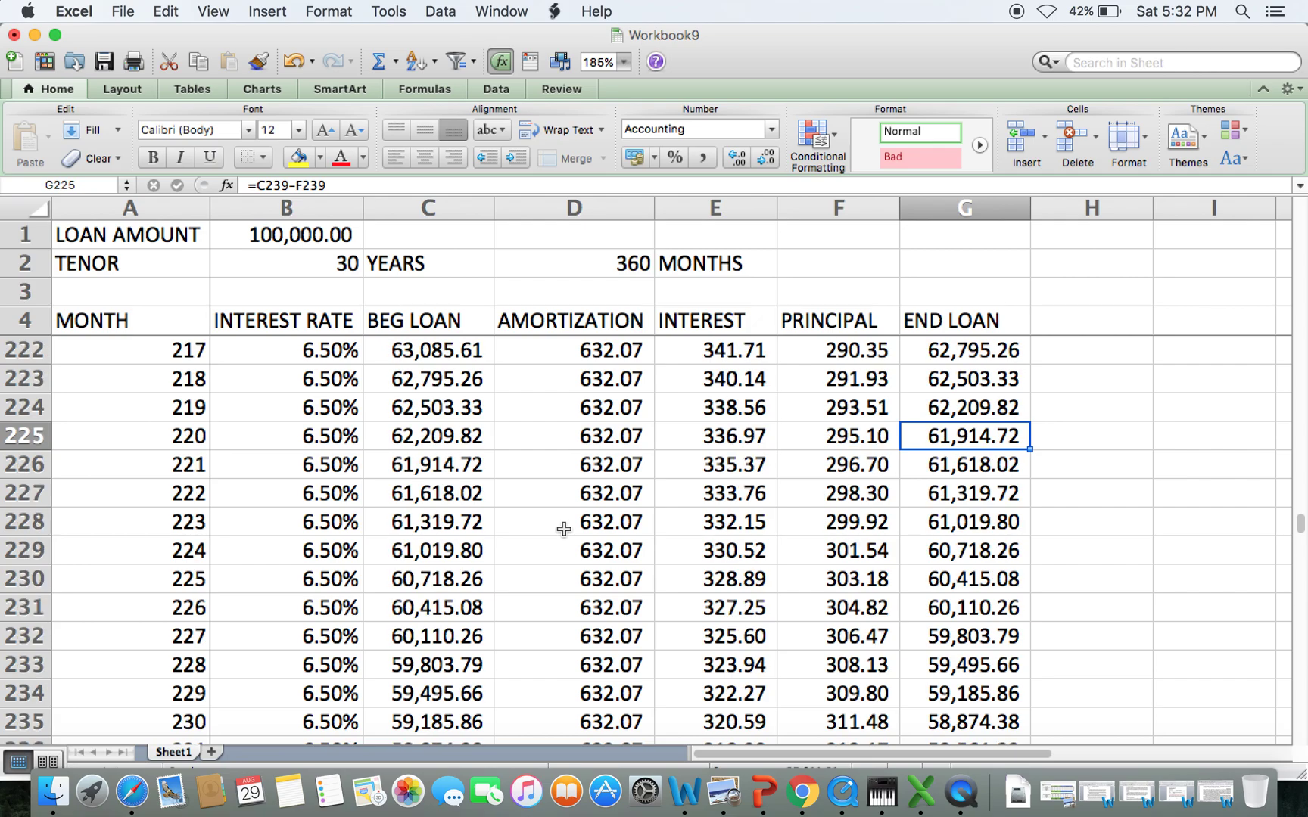
pyautogui.press('pageup')
pyautogui.press('pageup')
pyautogui.press('pageup')
pyautogui.press('pageup')
pyautogui.press('pageup')
pyautogui.press('pageup')
pyautogui.press('pageup')
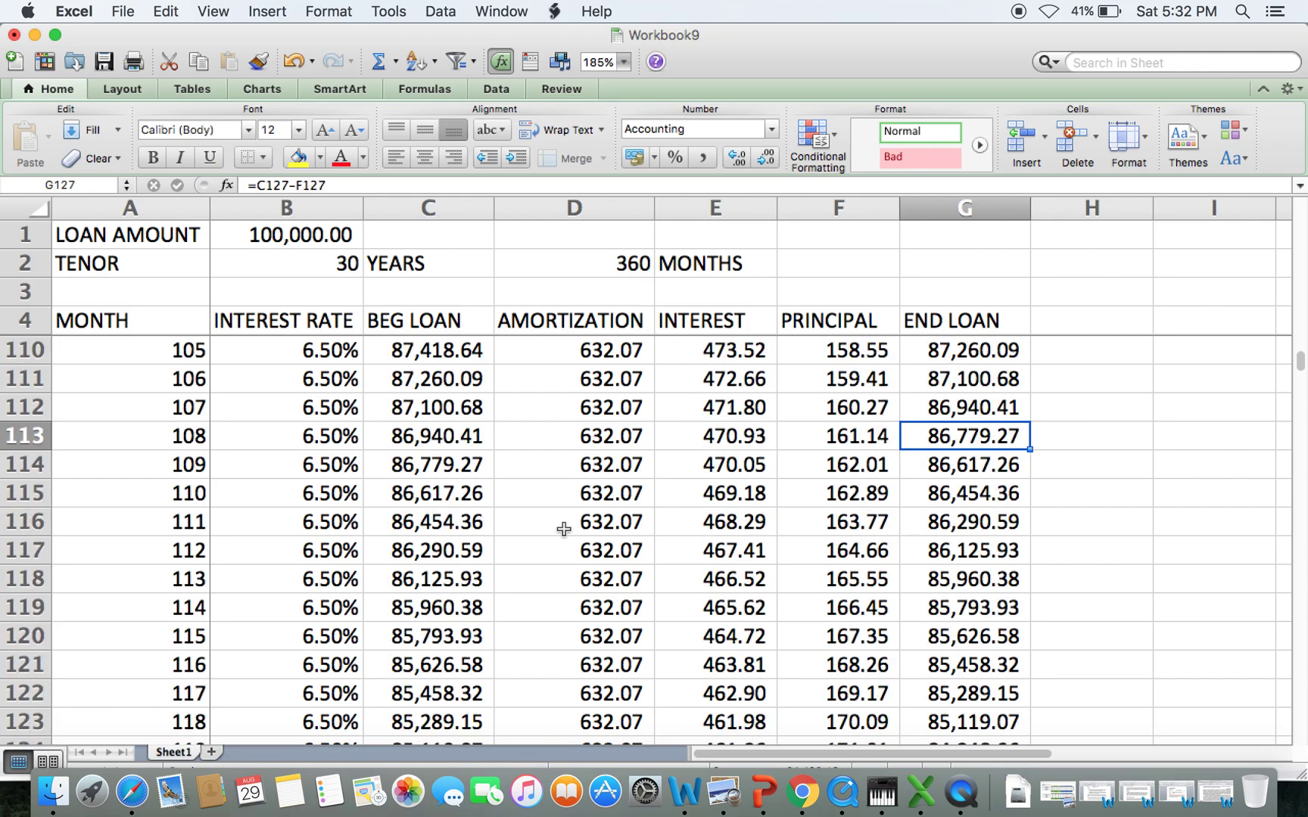
pyautogui.press('pageup')
pyautogui.press('pageup')
pyautogui.press('pageup')
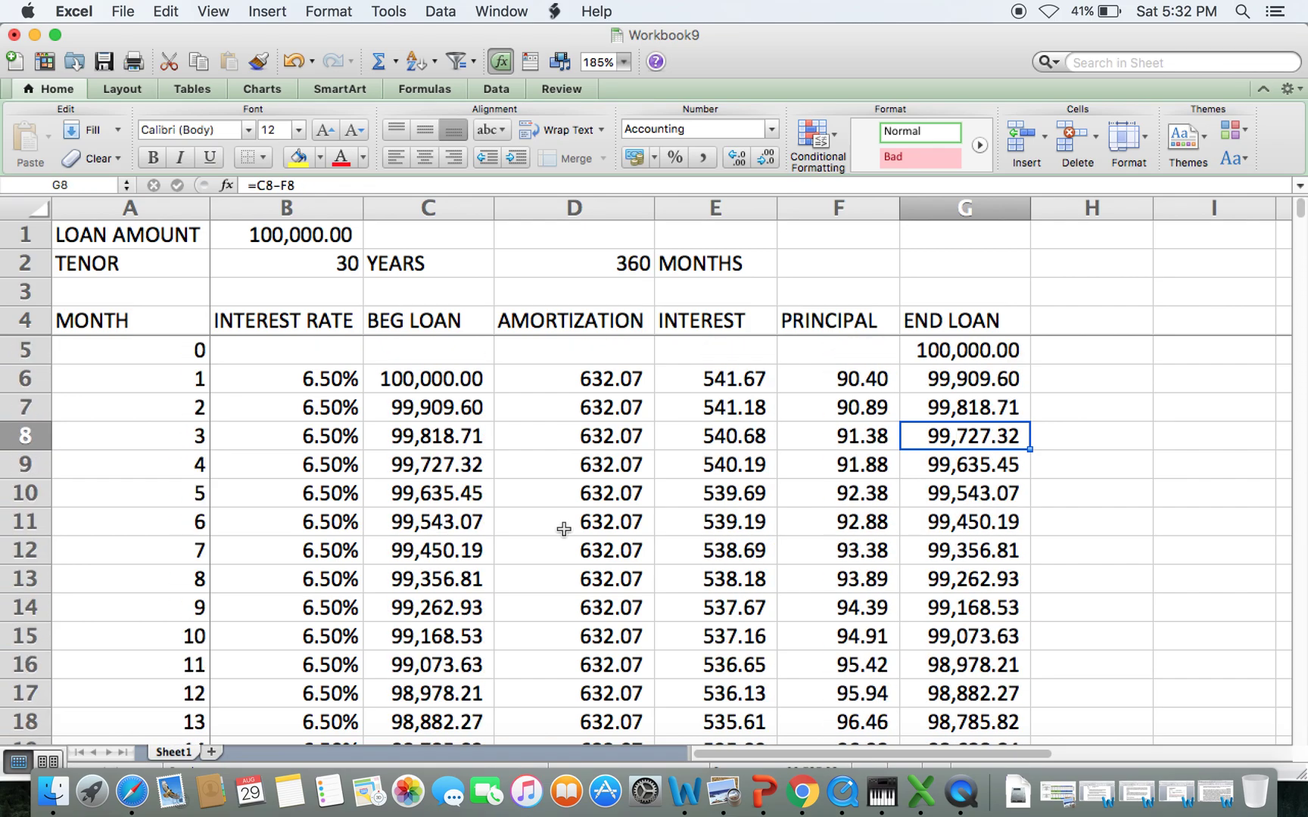
pyautogui.press('Down')
pyautogui.press('Down')
pyautogui.press('Down')
pyautogui.press('Down')
pyautogui.press('Down')
pyautogui.press('Down')
pyautogui.press('Down')
pyautogui.press('Down')
pyautogui.press('Down')
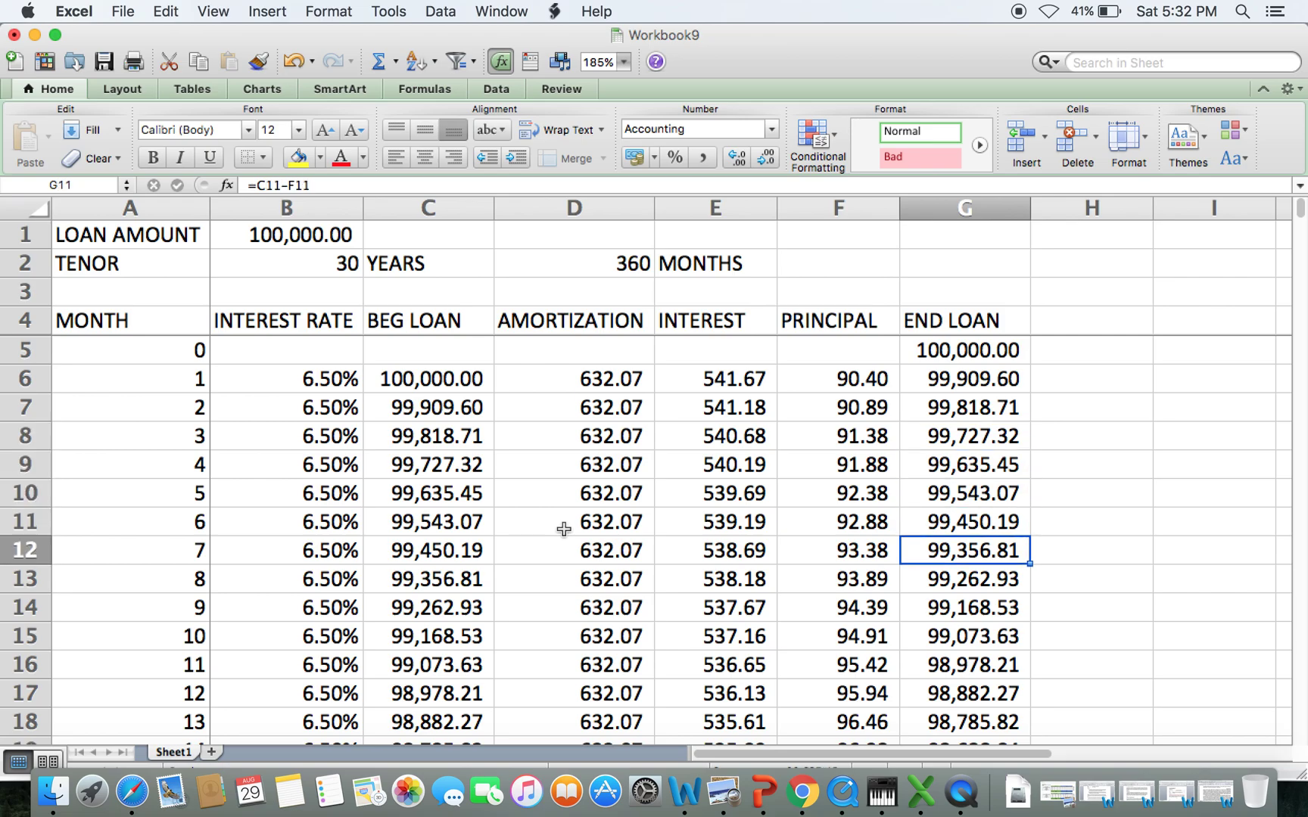
pyautogui.press('Left')
pyautogui.press('Left')
pyautogui.press('Left')
pyautogui.press('Left')
pyautogui.press('Left')
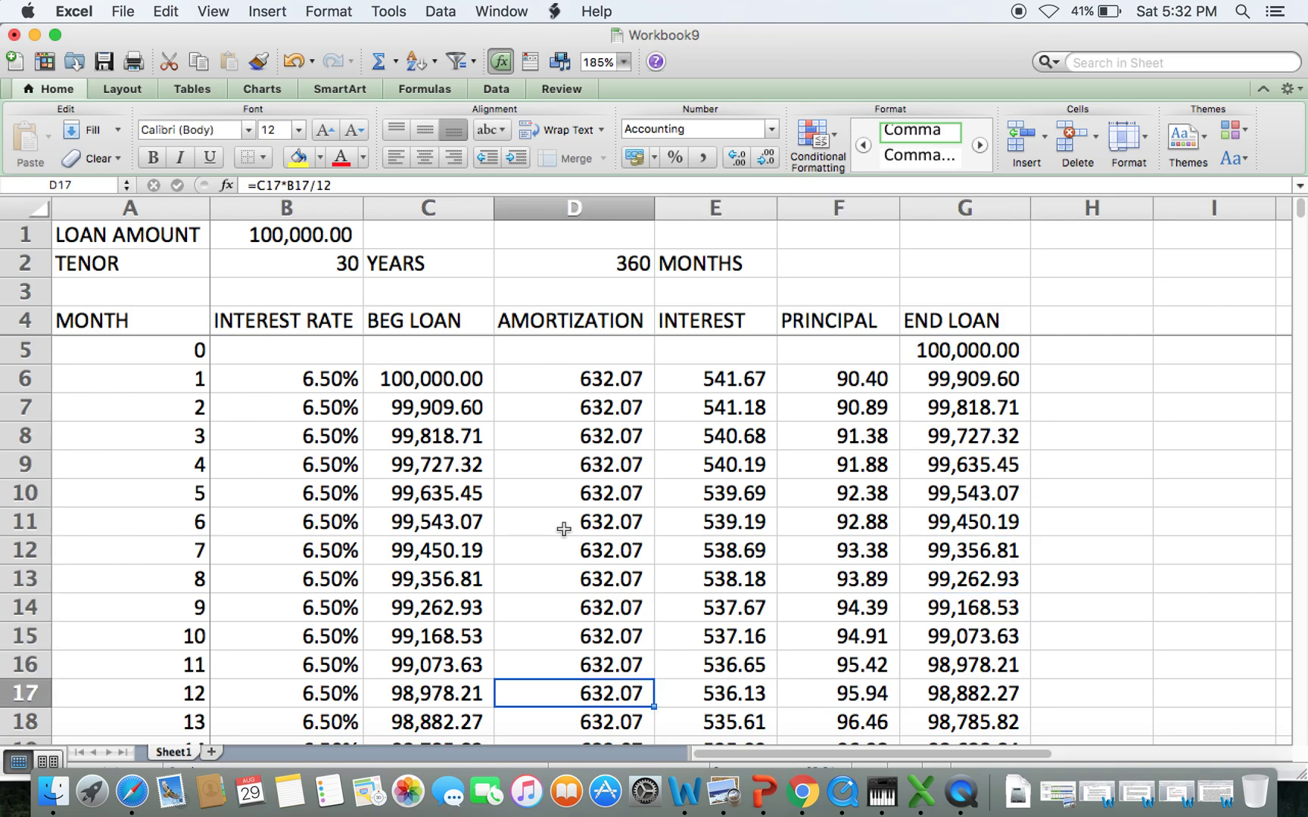
pyautogui.press('Down')
pyautogui.press('Down')
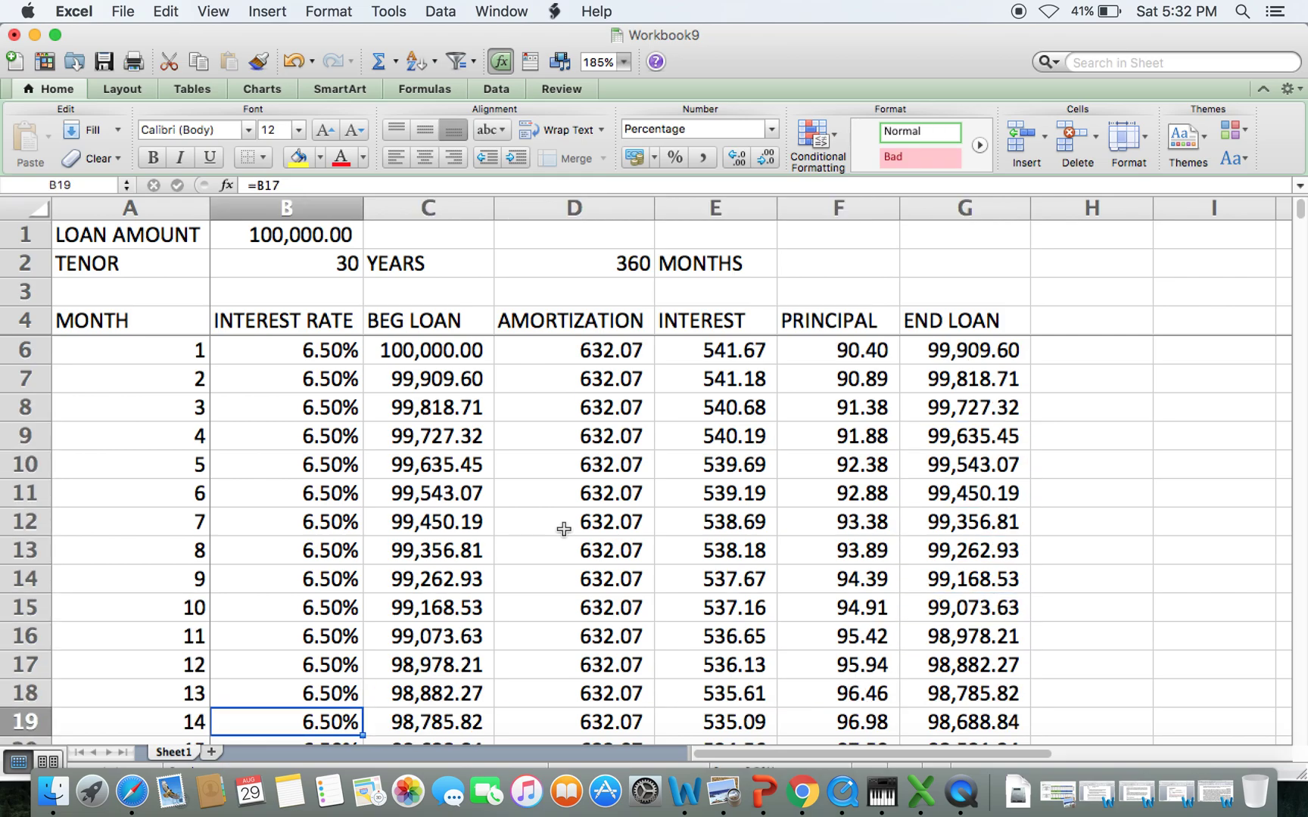
pyautogui.press('Down')
pyautogui.press('Up')
pyautogui.press('Up')
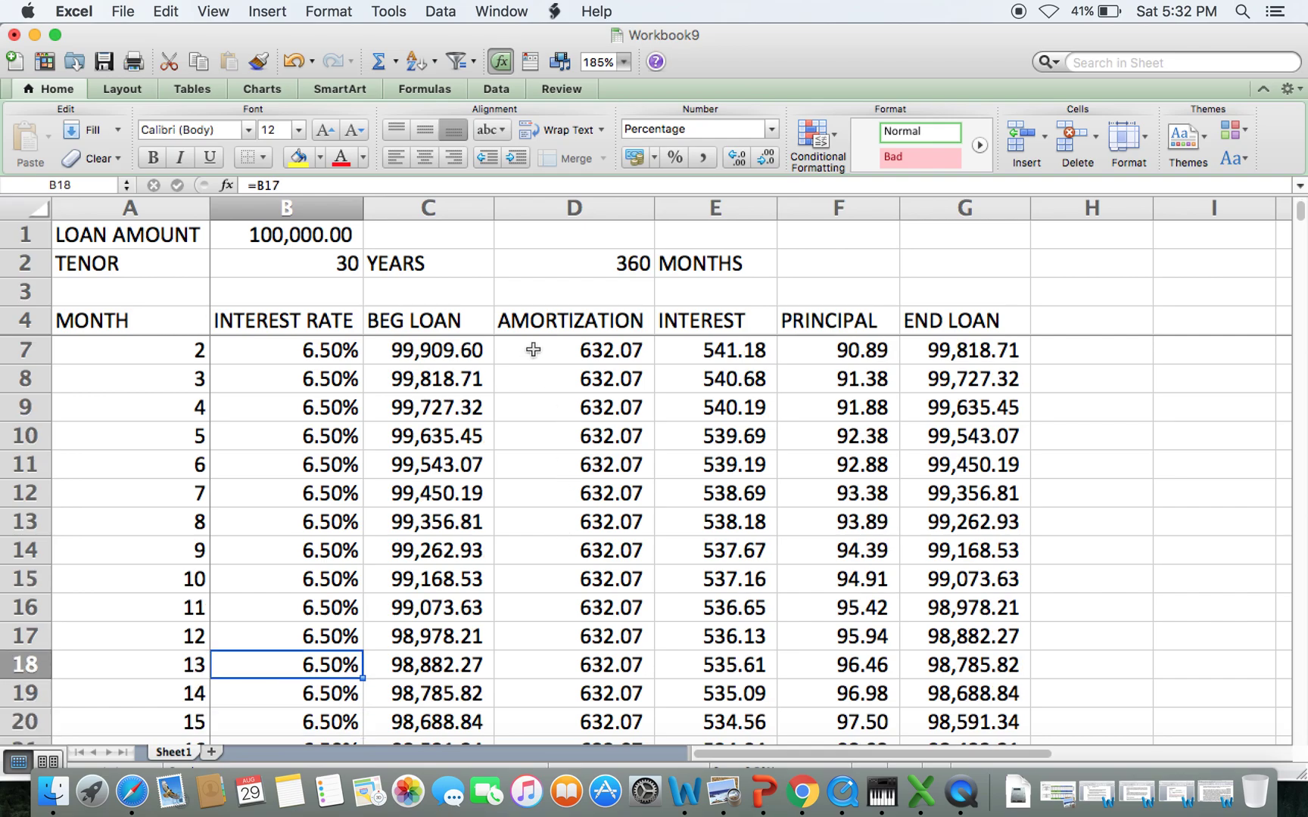
# - Highlight month 13's rate in B18 yellow and change it to 5.25%, making the payment 553.84
pyautogui.click(300, 161)
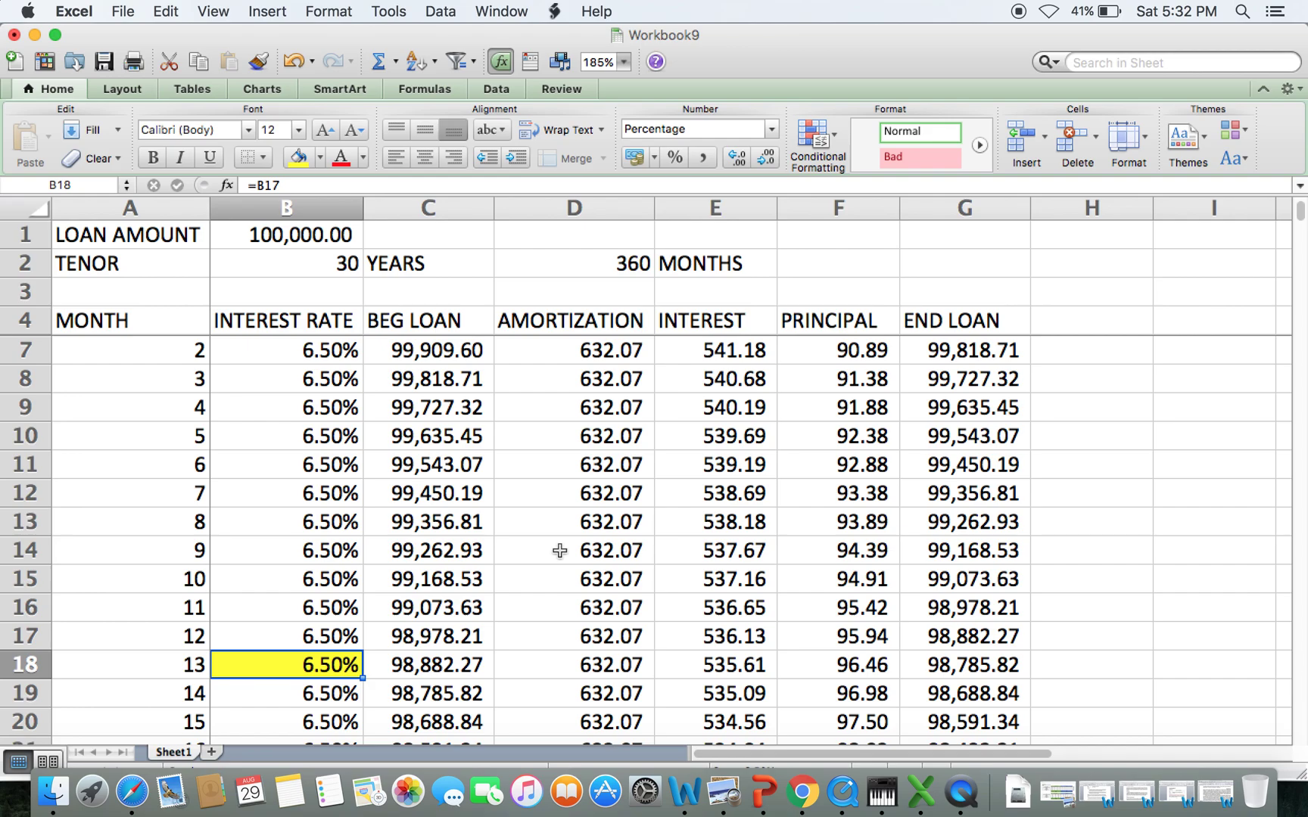
pyautogui.write('5.')
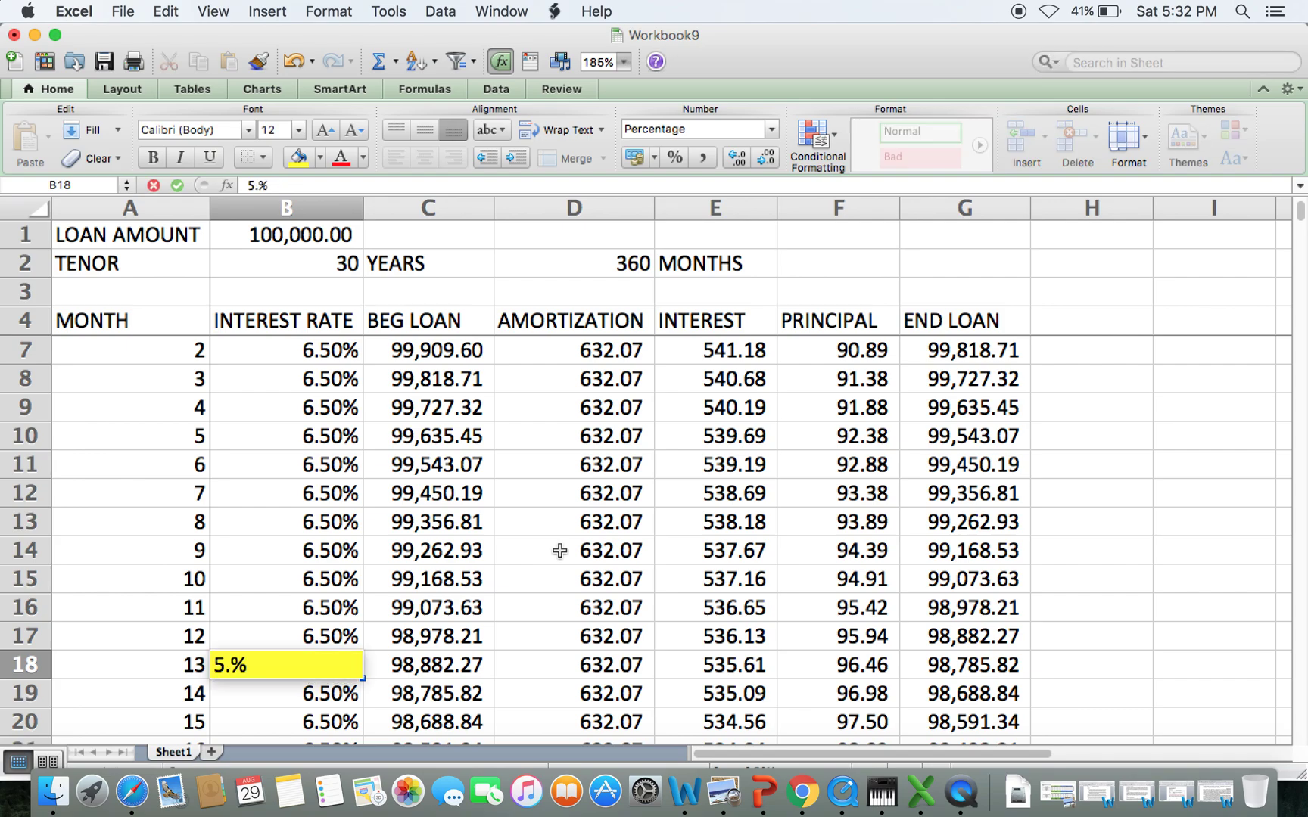
pyautogui.write('25')
pyautogui.press('Return')
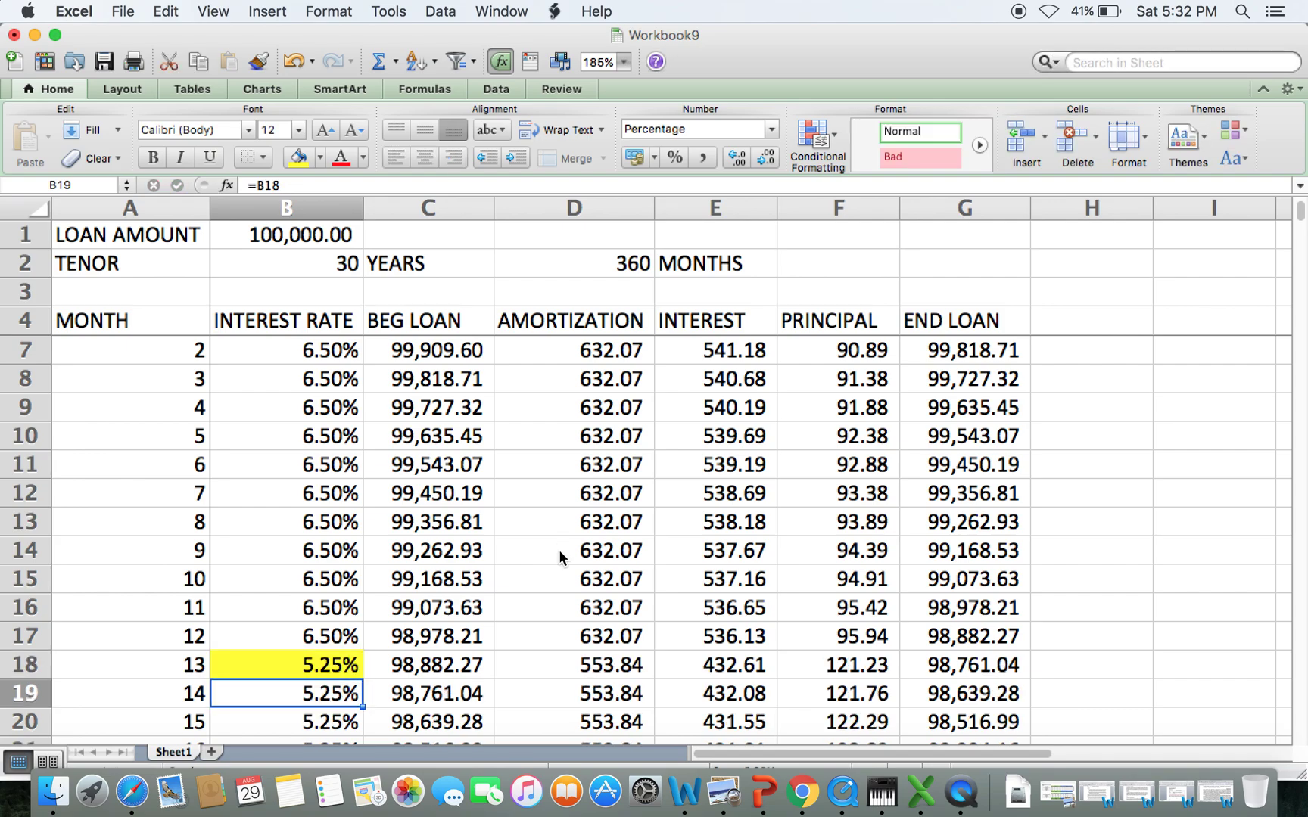
pyautogui.click(328, 667)
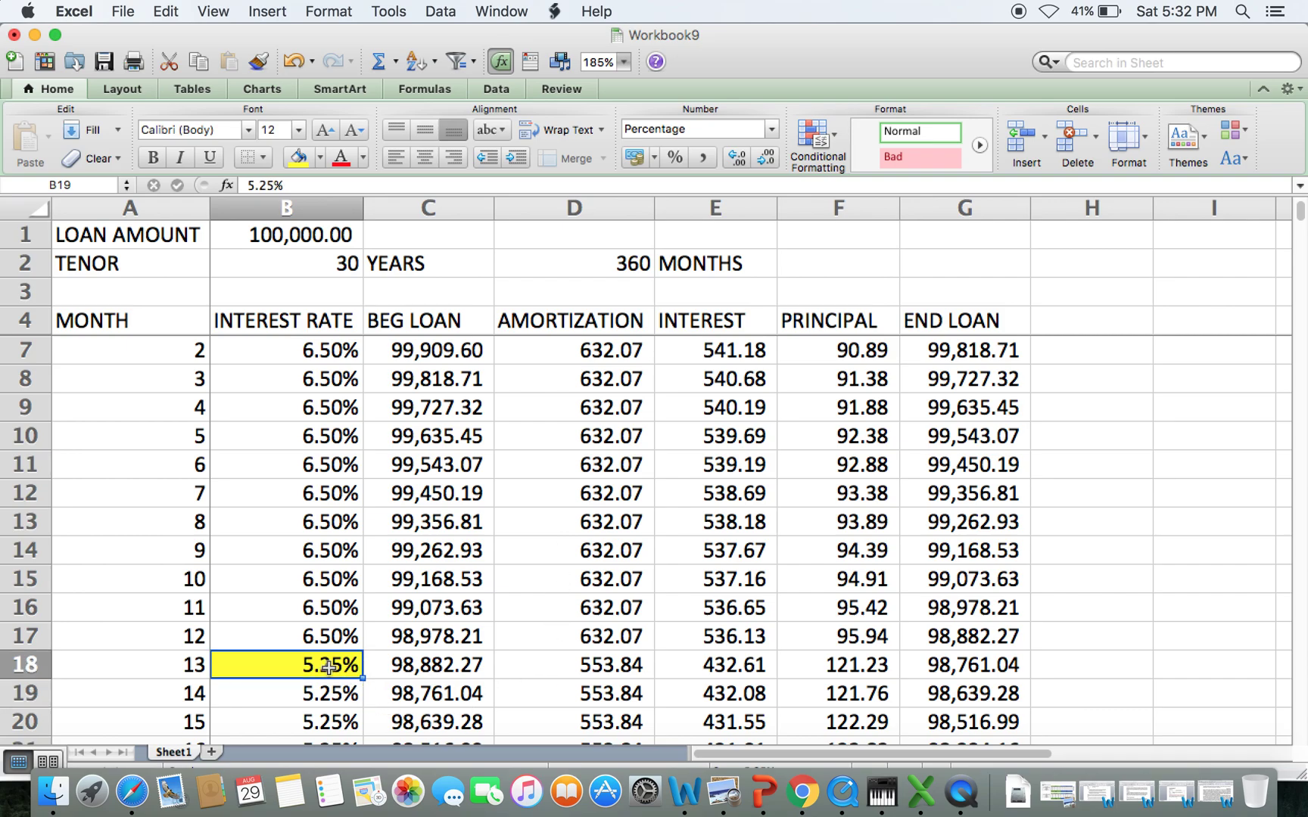
pyautogui.press('Right')
pyautogui.press('Right')
pyautogui.press('Right')
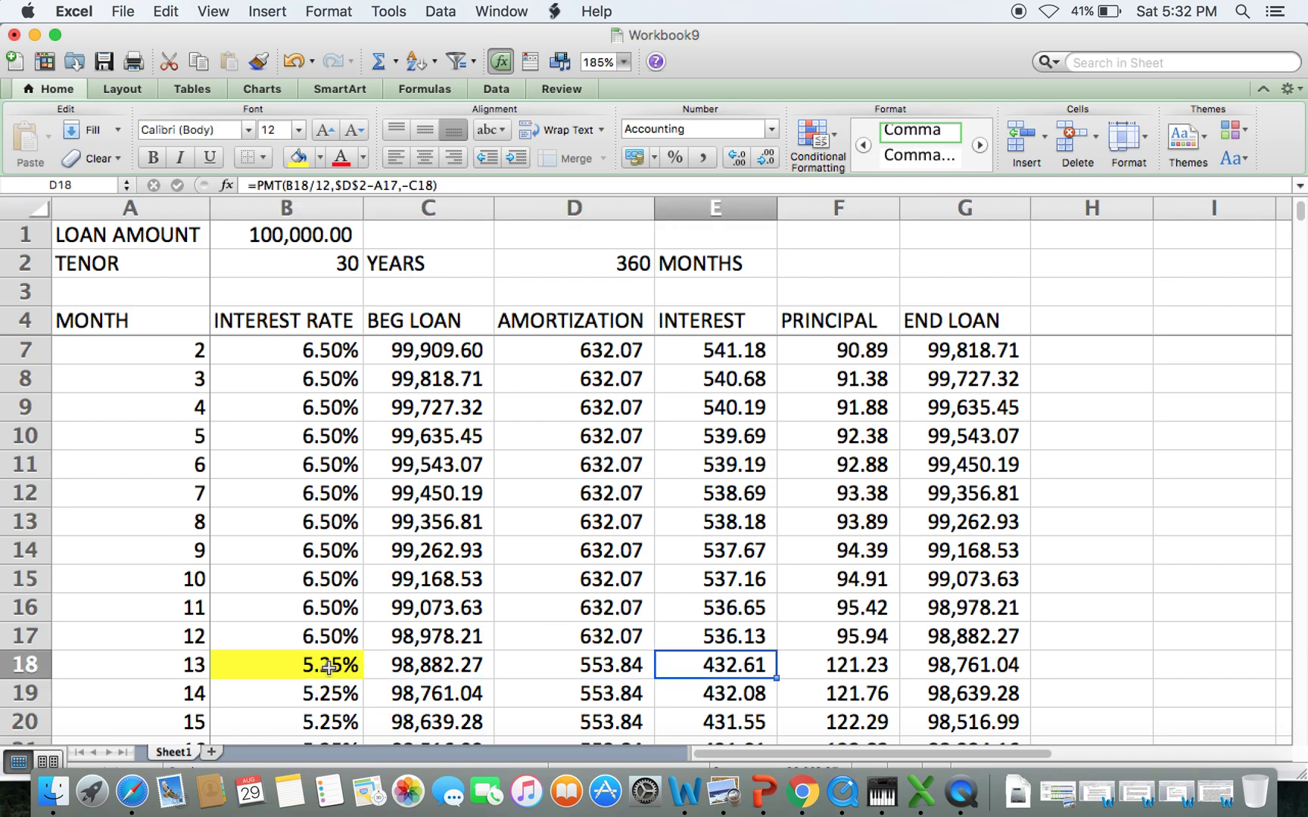
pyautogui.press('Left')
pyautogui.press('Up')
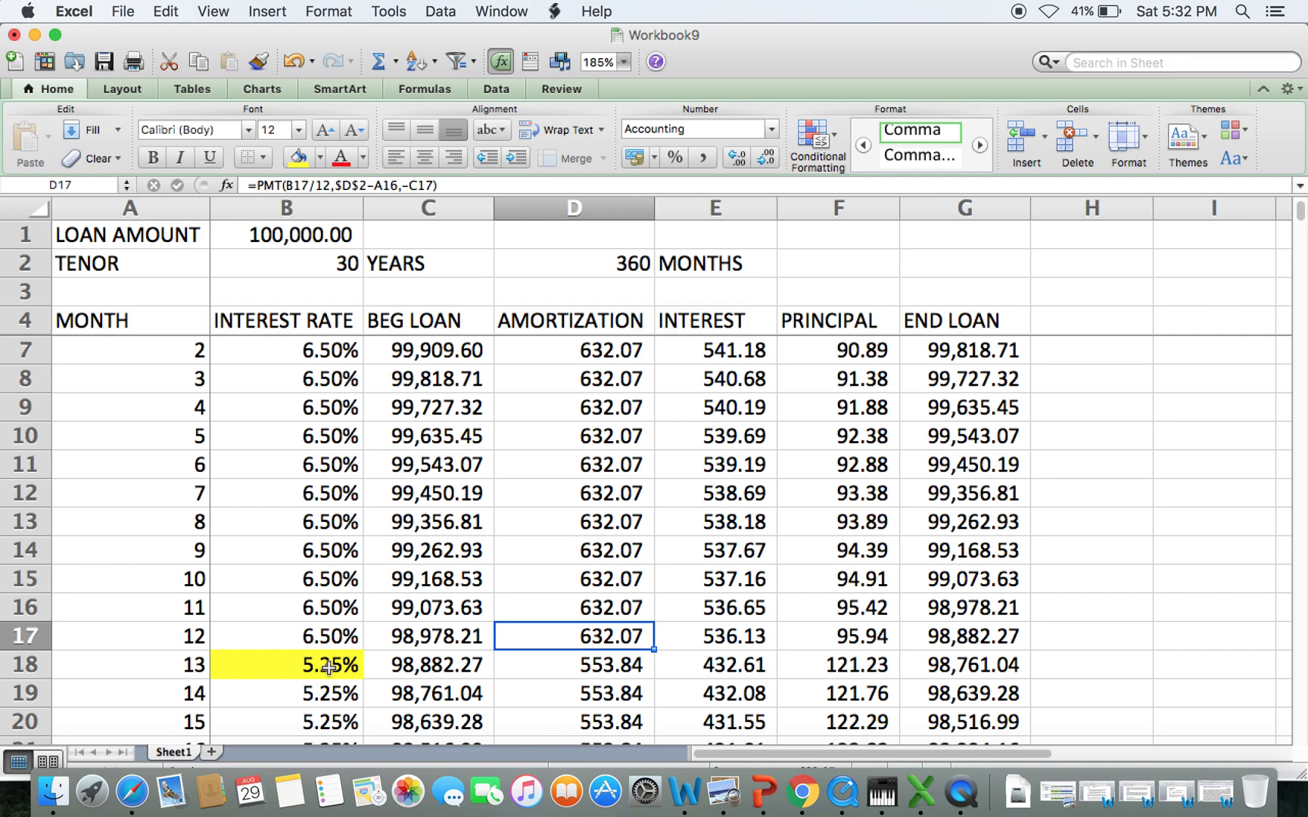
pyautogui.press('Down')
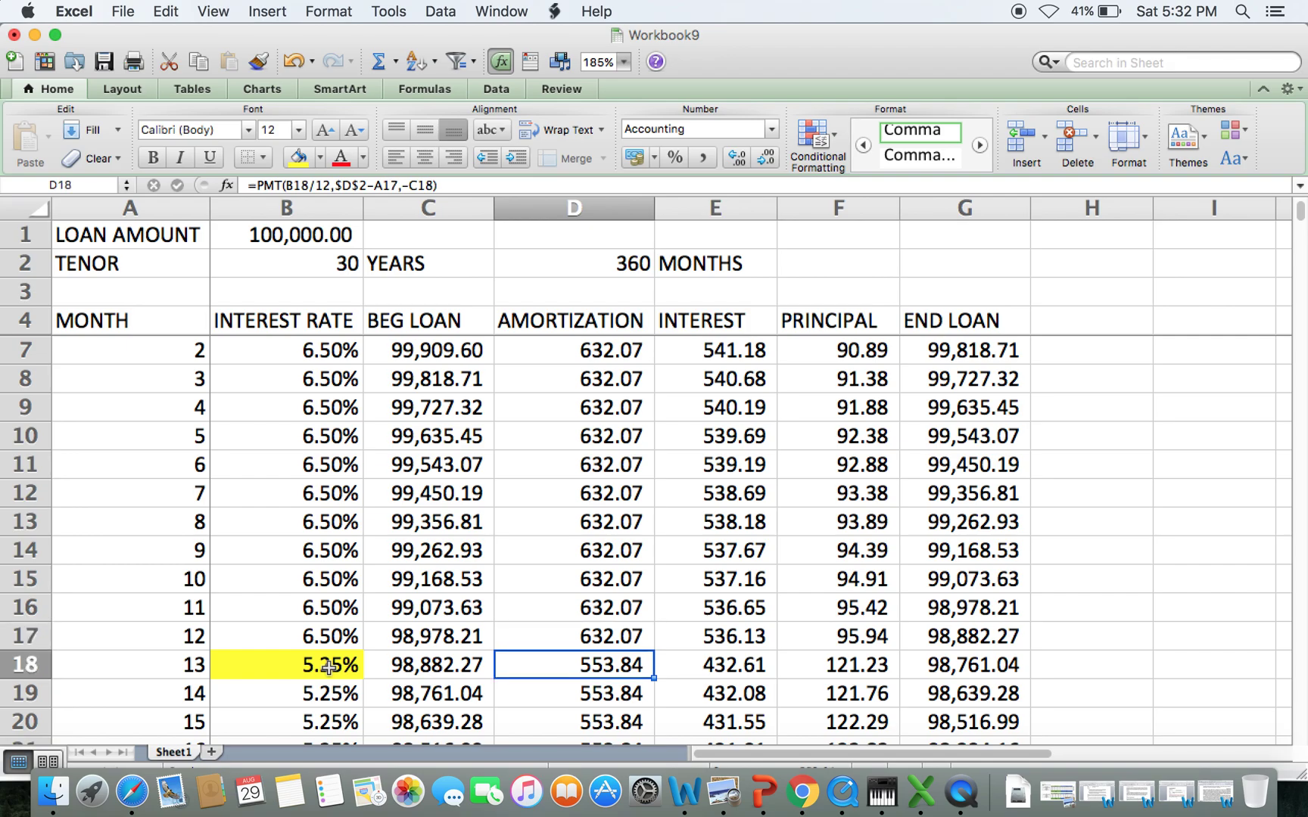
pyautogui.press('Right')
pyautogui.press('Right')
pyautogui.press('Right')
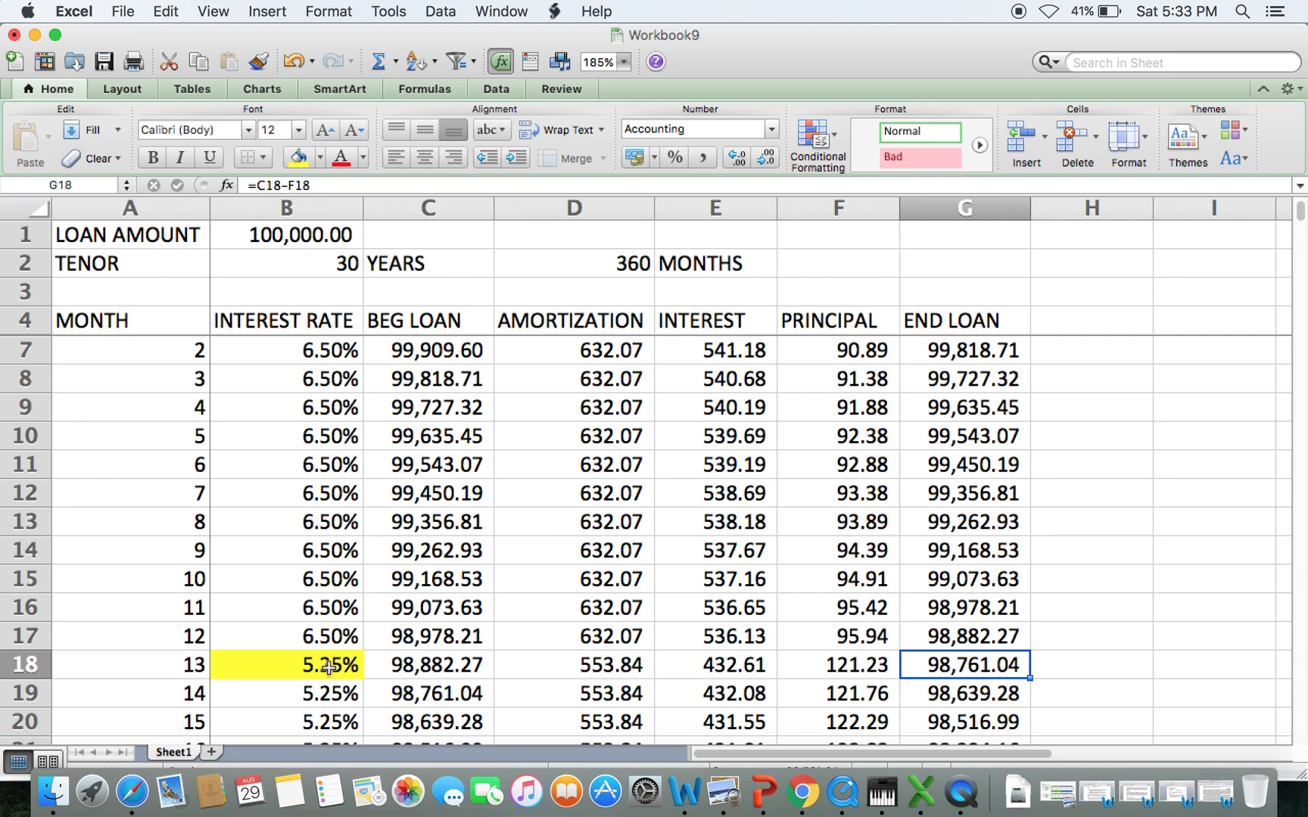
pyautogui.press('Down')
pyautogui.press('Down')
pyautogui.press('Down')
pyautogui.press('Down')
pyautogui.press('Down')
pyautogui.press('Down')
pyautogui.press('Down')
pyautogui.press('Down')
pyautogui.press('Down')
pyautogui.press('Down')
pyautogui.press('Down')
pyautogui.press('Down')
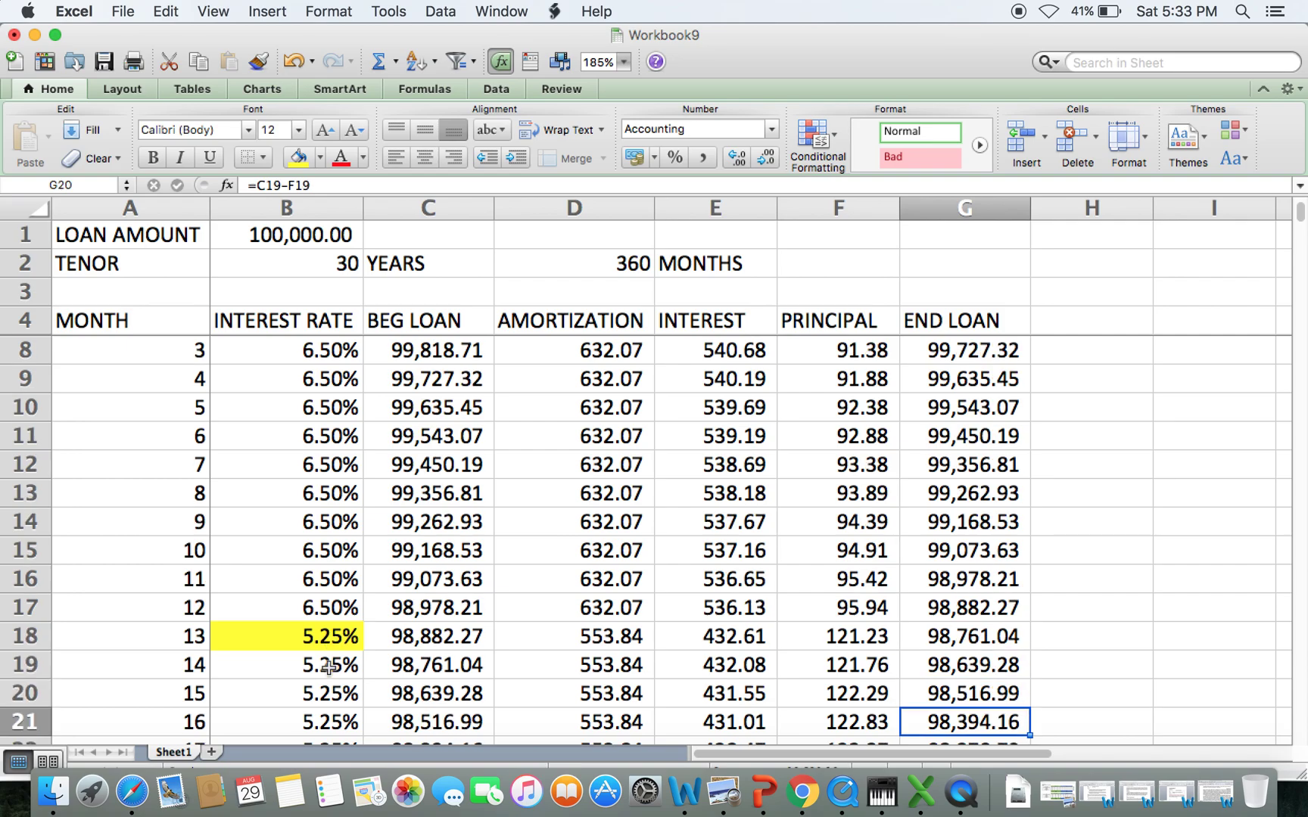
pyautogui.press('Down')
pyautogui.press('Down')
pyautogui.press('Down')
pyautogui.press('Down')
pyautogui.press('Down')
pyautogui.press('Down')
pyautogui.press('Down')
pyautogui.press('Down')
pyautogui.press('Down')
pyautogui.press('Down')
pyautogui.press('Down')
pyautogui.press('Down')
pyautogui.press('Down')
pyautogui.press('Down')
pyautogui.press('Down')
pyautogui.press('Down')
pyautogui.press('Down')
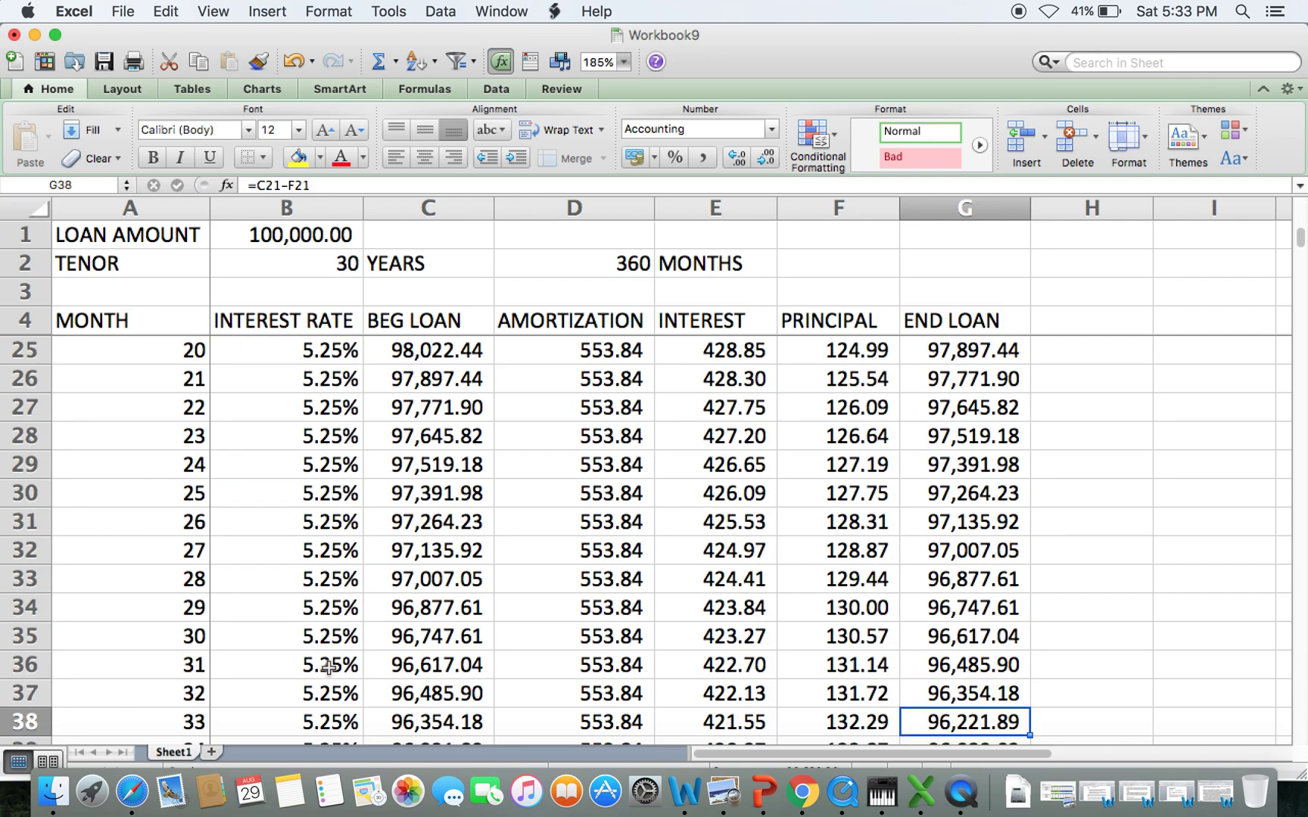
pyautogui.press('Down')
pyautogui.press('Down')
pyautogui.press('Down')
pyautogui.press('Down')
pyautogui.press('Down')
pyautogui.press('Down')
pyautogui.press('Down')
pyautogui.press('Down')
pyautogui.press('Down')
pyautogui.press('Down')
pyautogui.press('Down')
pyautogui.press('Down')
pyautogui.press('Down')
pyautogui.press('Down')
pyautogui.press('Down')
pyautogui.press('Down')
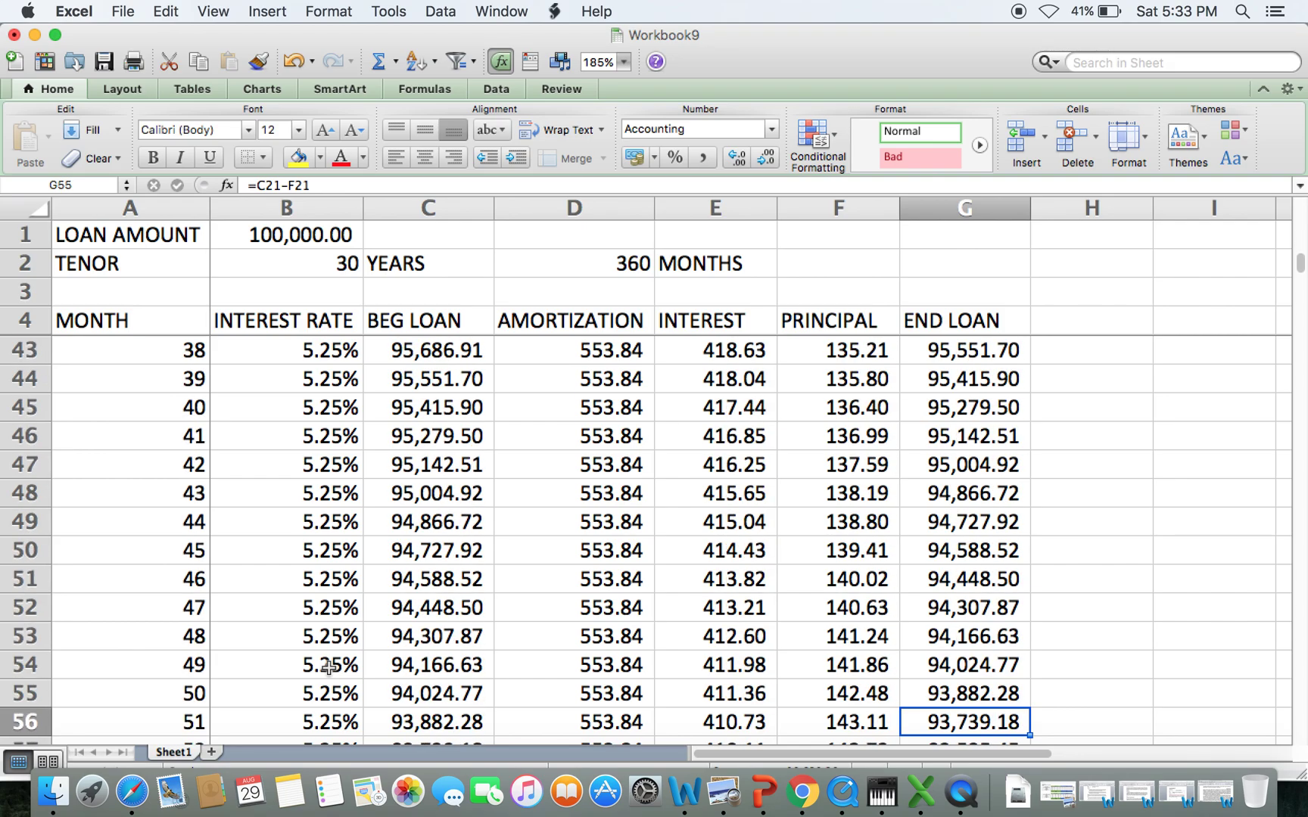
pyautogui.press('Down')
pyautogui.press('Down')
pyautogui.press('Down')
pyautogui.press('Down')
pyautogui.press('Down')
pyautogui.press('Down')
pyautogui.press('Down')
pyautogui.press('Down')
pyautogui.press('Down')
pyautogui.press('Down')
pyautogui.press('Down')
pyautogui.press('Down')
pyautogui.press('Down')
pyautogui.press('Down')
pyautogui.press('Down')
pyautogui.press('Down')
pyautogui.press('Down')
pyautogui.press('Down')
pyautogui.press('Down')
pyautogui.press('Down')
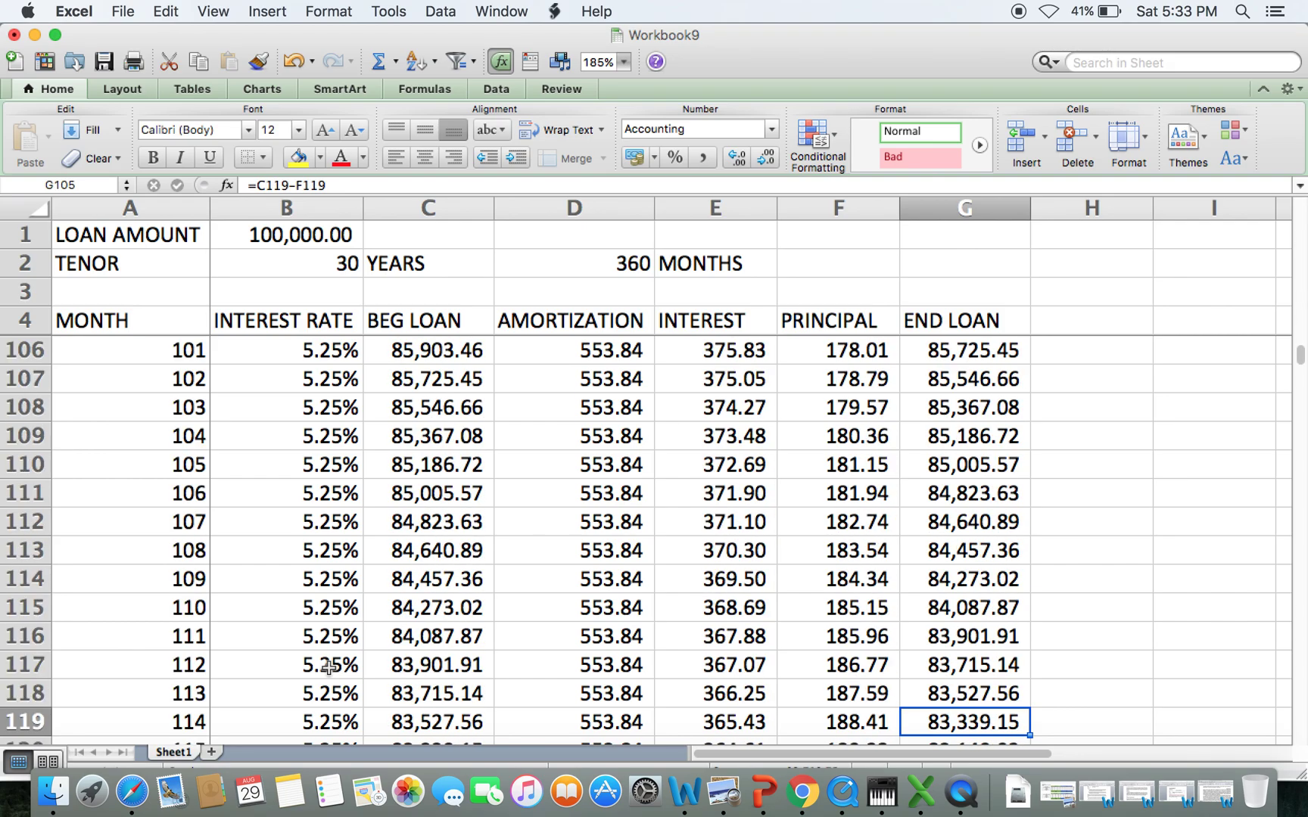
pyautogui.press('Down')
pyautogui.press('Down')
pyautogui.press('Down')
pyautogui.press('Down')
pyautogui.press('Down')
pyautogui.press('Down')
pyautogui.press('Down')
pyautogui.press('Down')
pyautogui.press('Down')
pyautogui.press('Down')
pyautogui.press('Down')
pyautogui.press('Down')
pyautogui.press('Down')
pyautogui.press('Down')
pyautogui.press('Down')
pyautogui.press('Down')
pyautogui.press('Down')
pyautogui.press('Down')
pyautogui.press('Down')
pyautogui.press('Down')
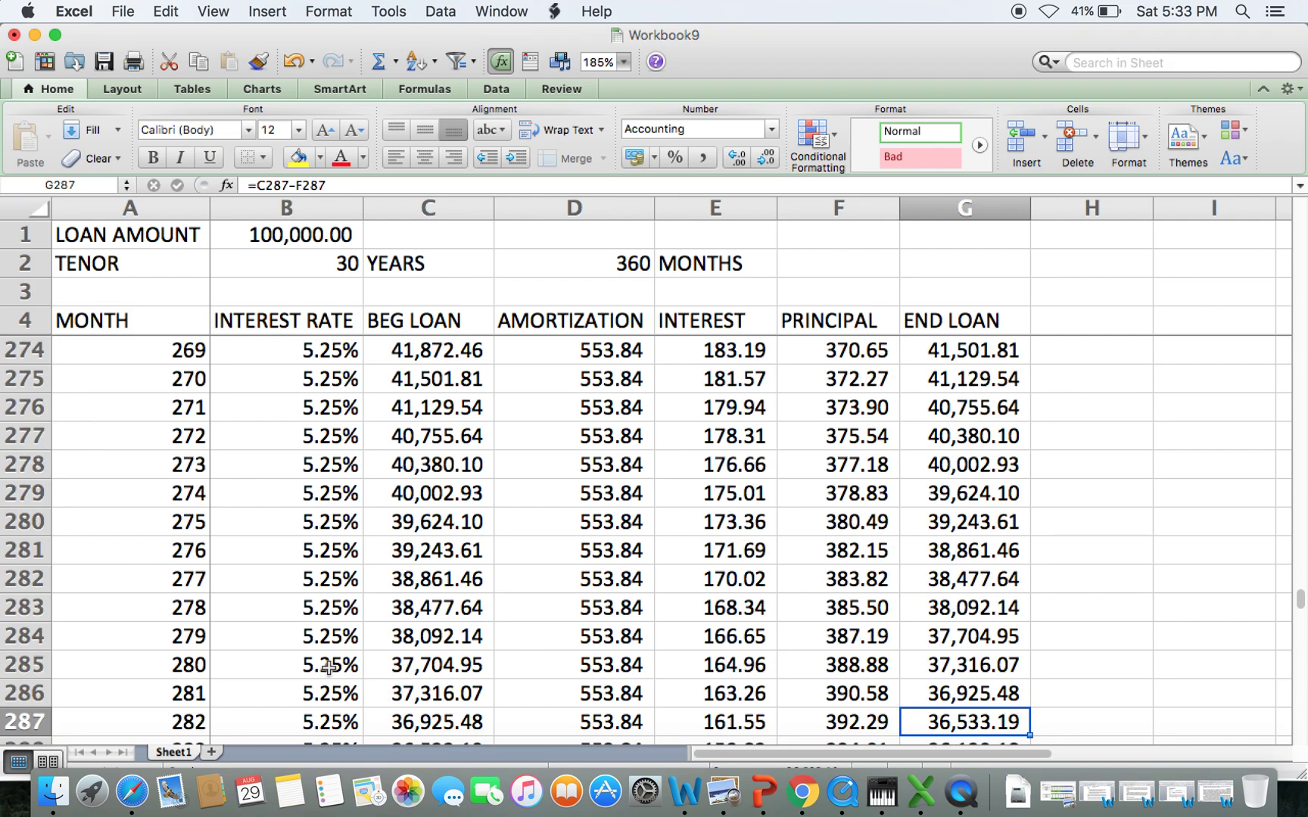
pyautogui.press('Down')
pyautogui.press('Down')
pyautogui.press('Down')
pyautogui.press('Down')
pyautogui.press('Down')
pyautogui.press('Down')
pyautogui.press('Down')
pyautogui.press('Down')
pyautogui.press('Down')
pyautogui.press('Down')
pyautogui.press('Down')
pyautogui.press('Down')
pyautogui.press('Down')
pyautogui.press('Down')
pyautogui.press('Down')
pyautogui.press('Down')
pyautogui.press('Down')
pyautogui.press('Down')
pyautogui.press('Down')
pyautogui.press('Down')
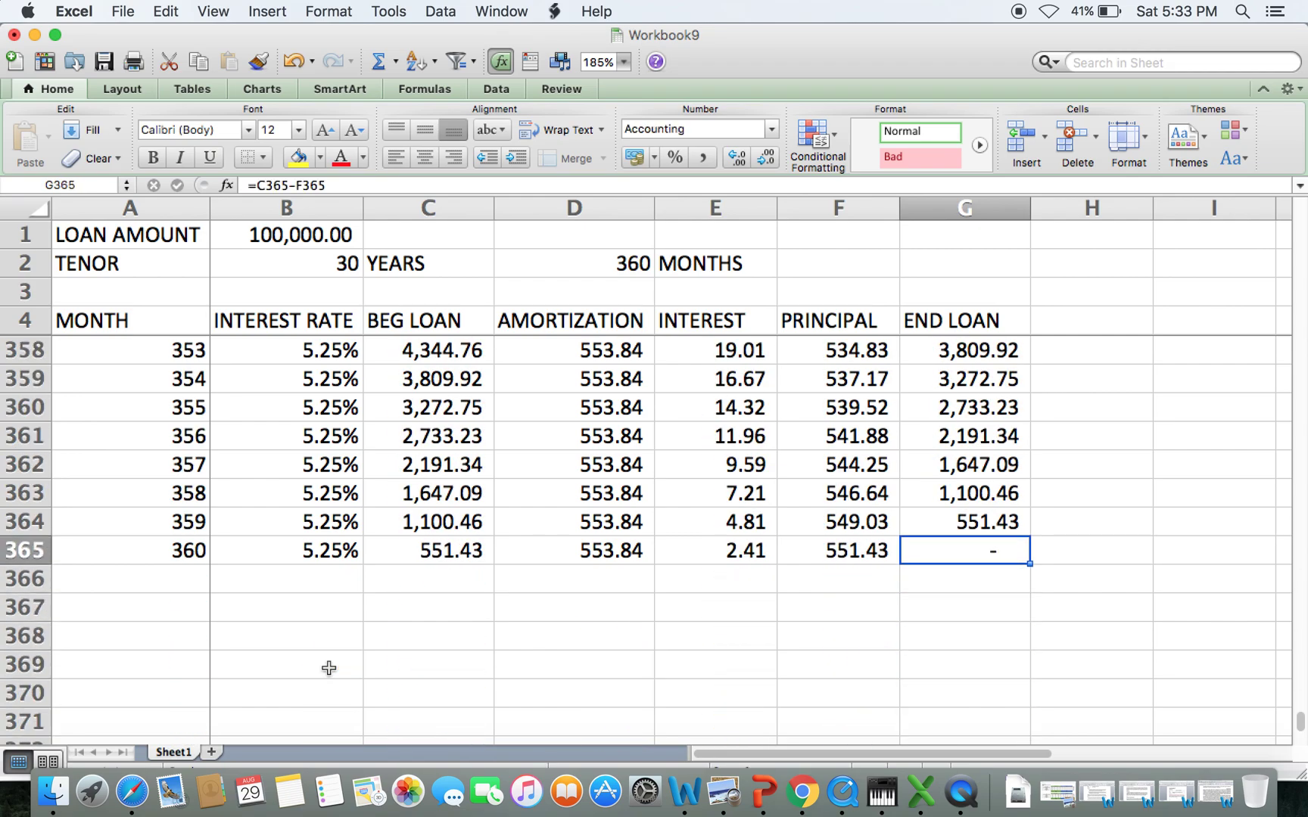
pyautogui.press('pageup')
pyautogui.press('pageup')
pyautogui.press('pageup')
pyautogui.press('pageup')
pyautogui.press('pageup')
pyautogui.press('pageup')
pyautogui.press('pageup')
pyautogui.press('pageup')
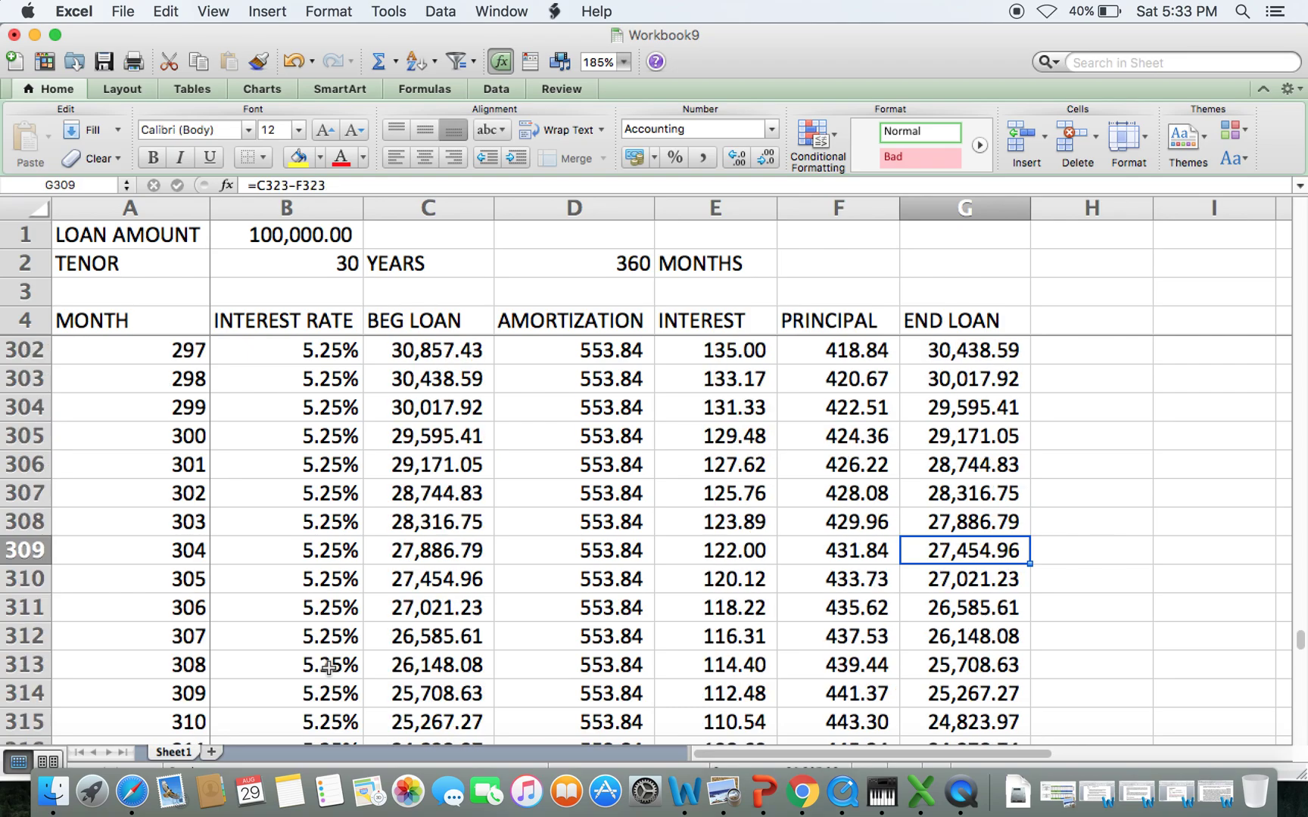
pyautogui.press('pageup')
pyautogui.press('pageup')
pyautogui.press('pageup')
pyautogui.press('pageup')
pyautogui.press('pageup')
pyautogui.press('pageup')
pyautogui.press('pageup')
pyautogui.press('pageup')
pyautogui.press('pageup')
pyautogui.press('pageup')
pyautogui.press('pageup')
pyautogui.press('pageup')
pyautogui.press('pageup')
pyautogui.press('pageup')
pyautogui.press('pageup')
pyautogui.press('pageup')
pyautogui.press('pageup')
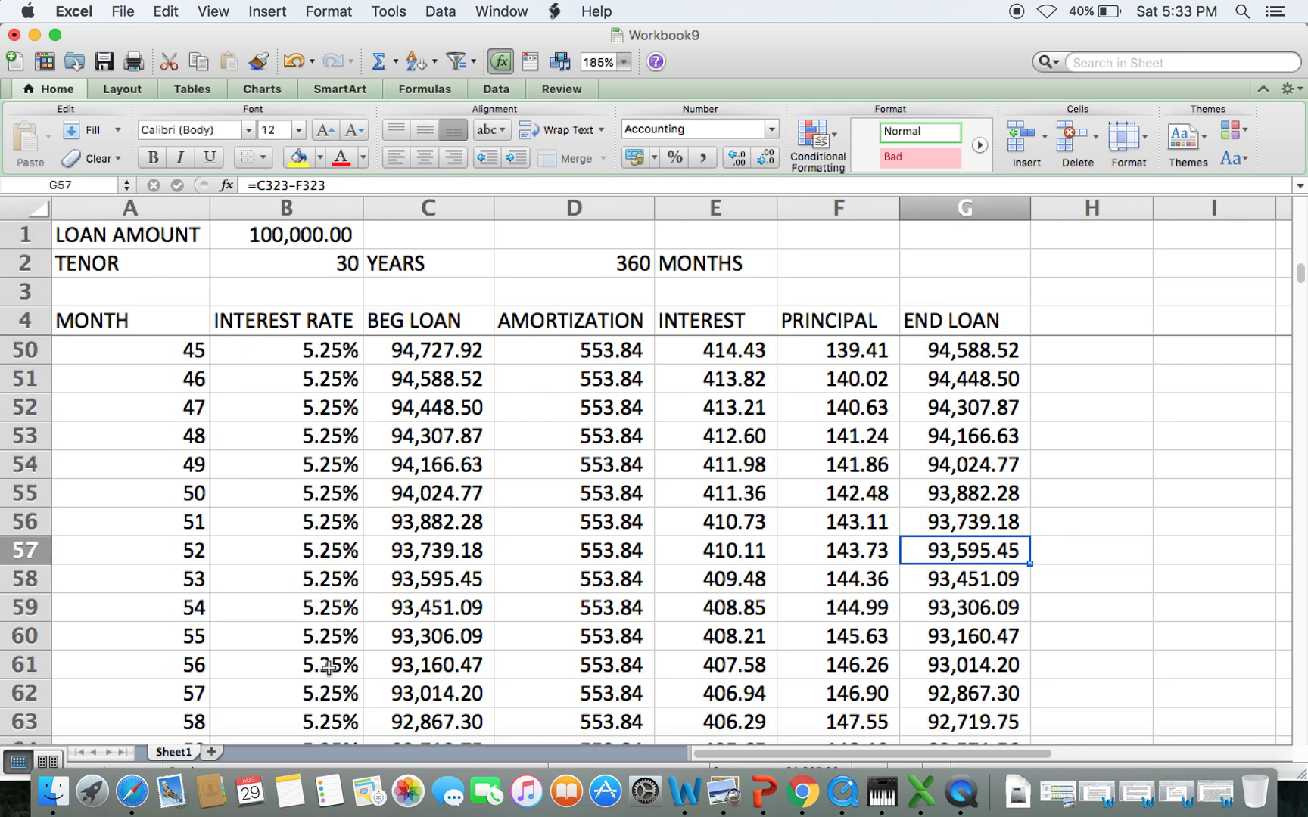
pyautogui.press('Down')
pyautogui.press('Down')
pyautogui.press('Down')
pyautogui.press('Down')
pyautogui.press('Down')
pyautogui.press('Down')
pyautogui.press('Down')
pyautogui.press('Down')
pyautogui.press('Down')
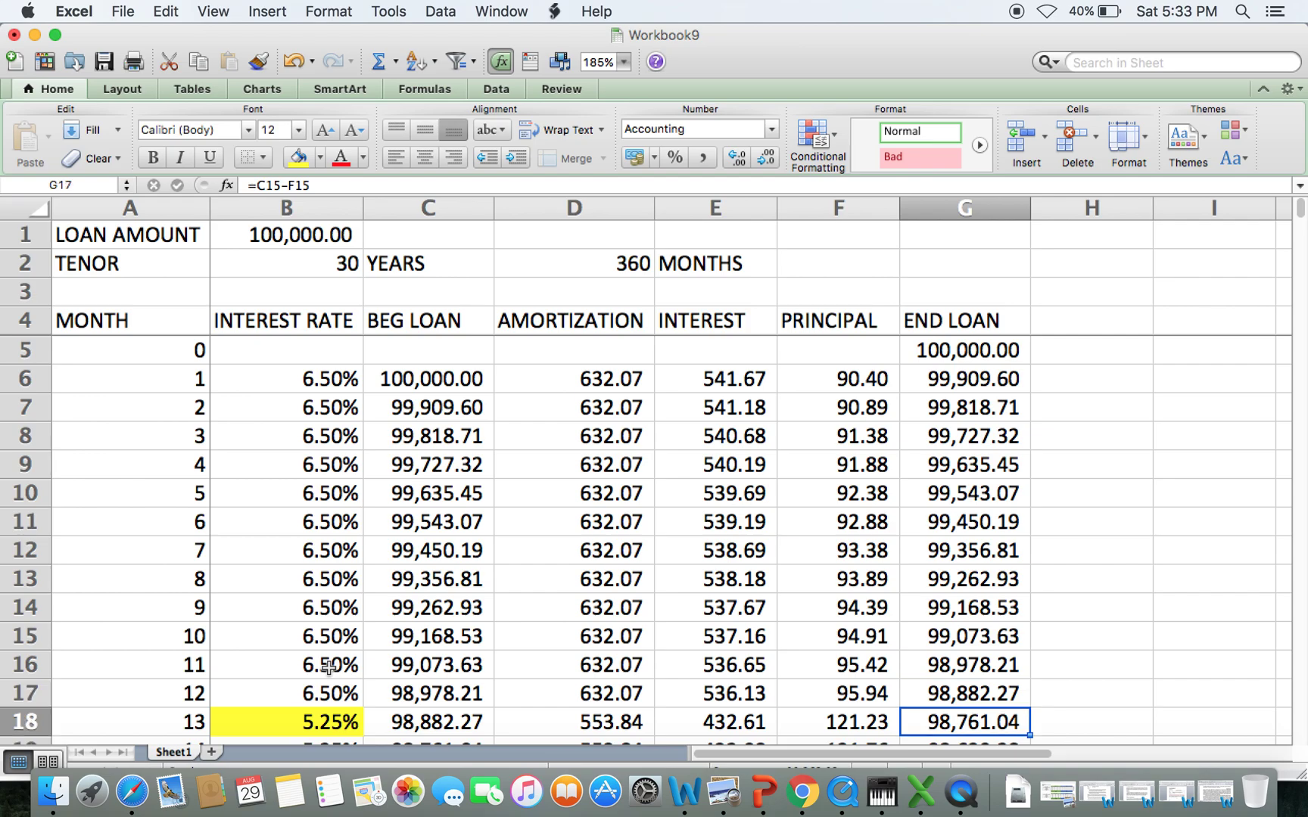
pyautogui.press('Down')
pyautogui.press('Down')
pyautogui.press('Down')
pyautogui.press('Down')
pyautogui.press('Down')
pyautogui.press('Down')
pyautogui.press('Down')
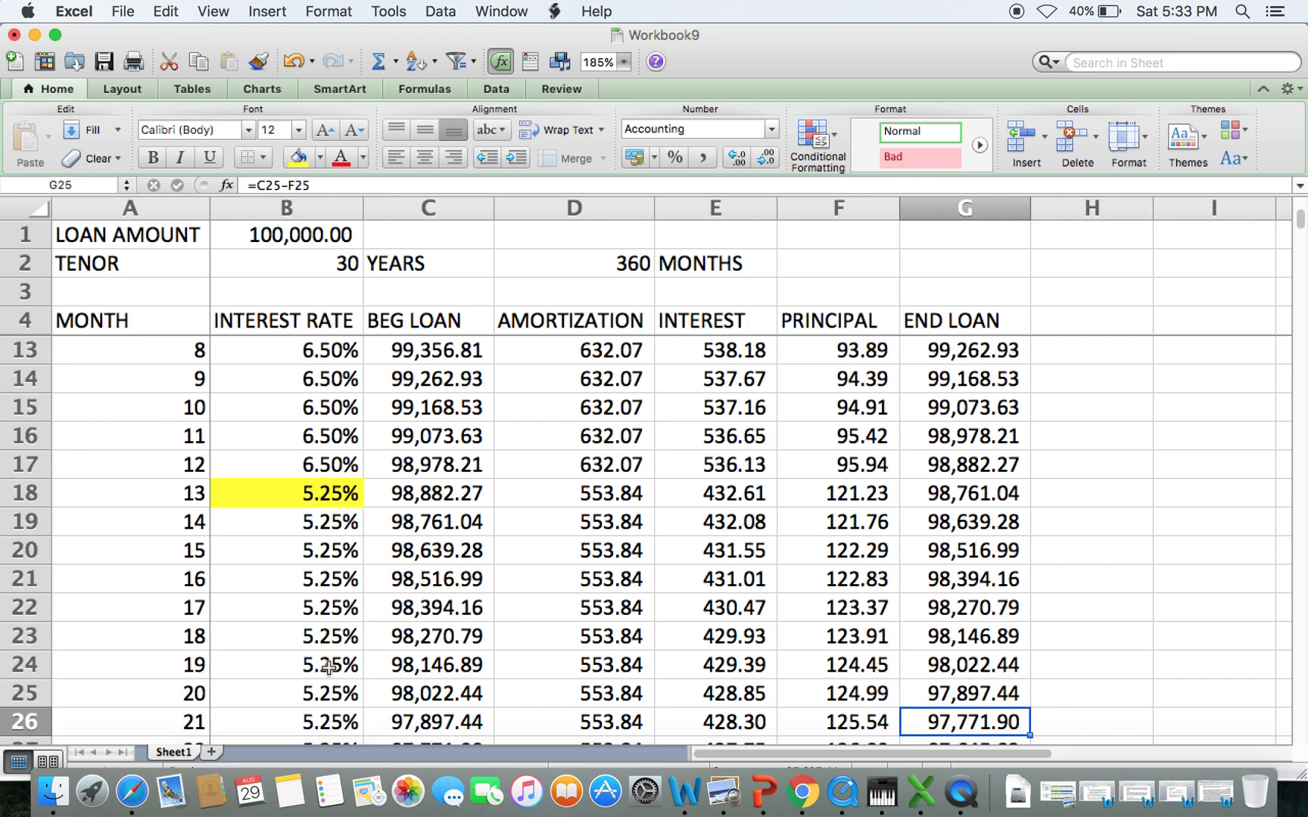
pyautogui.press('Left')
pyautogui.press('Left')
pyautogui.press('Left')
pyautogui.press('Left')
pyautogui.press('Left')
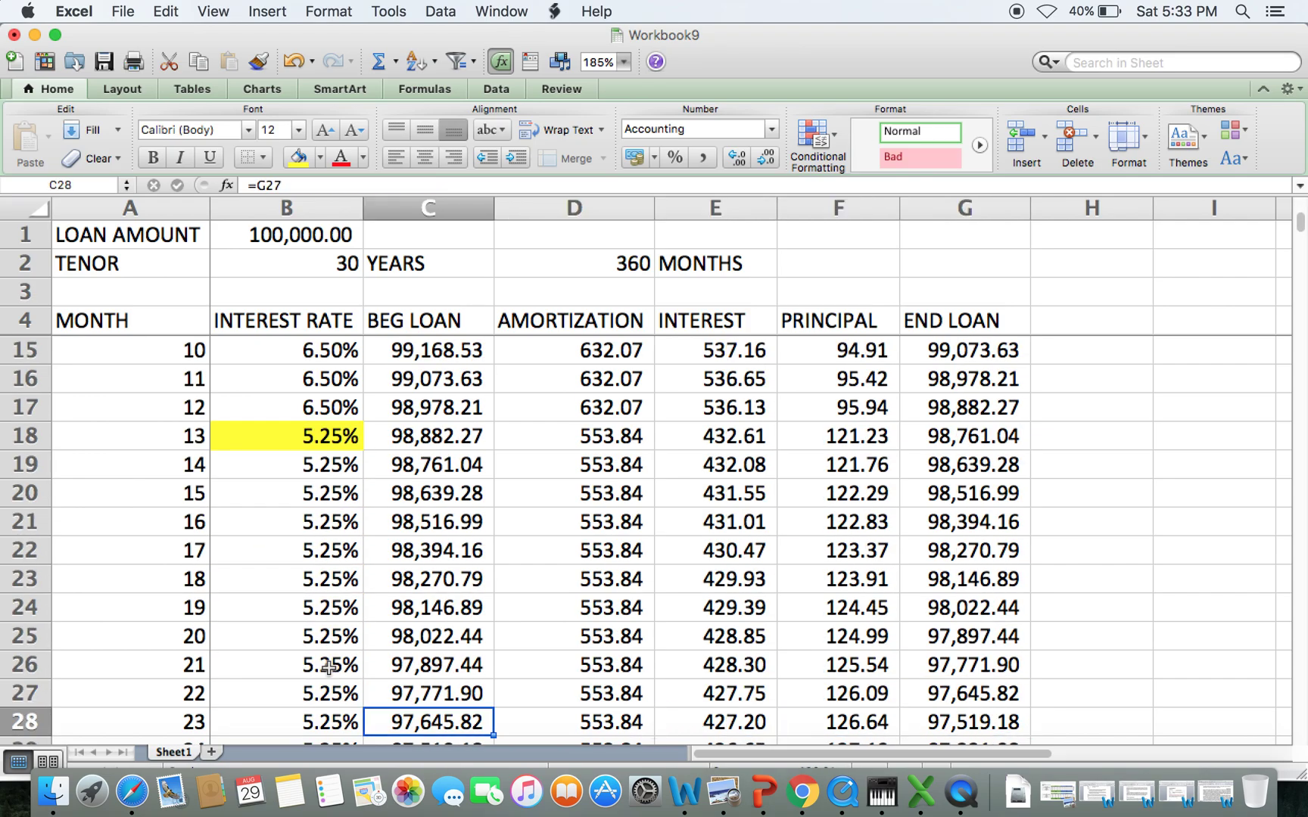
pyautogui.press('Down')
pyautogui.press('Down')
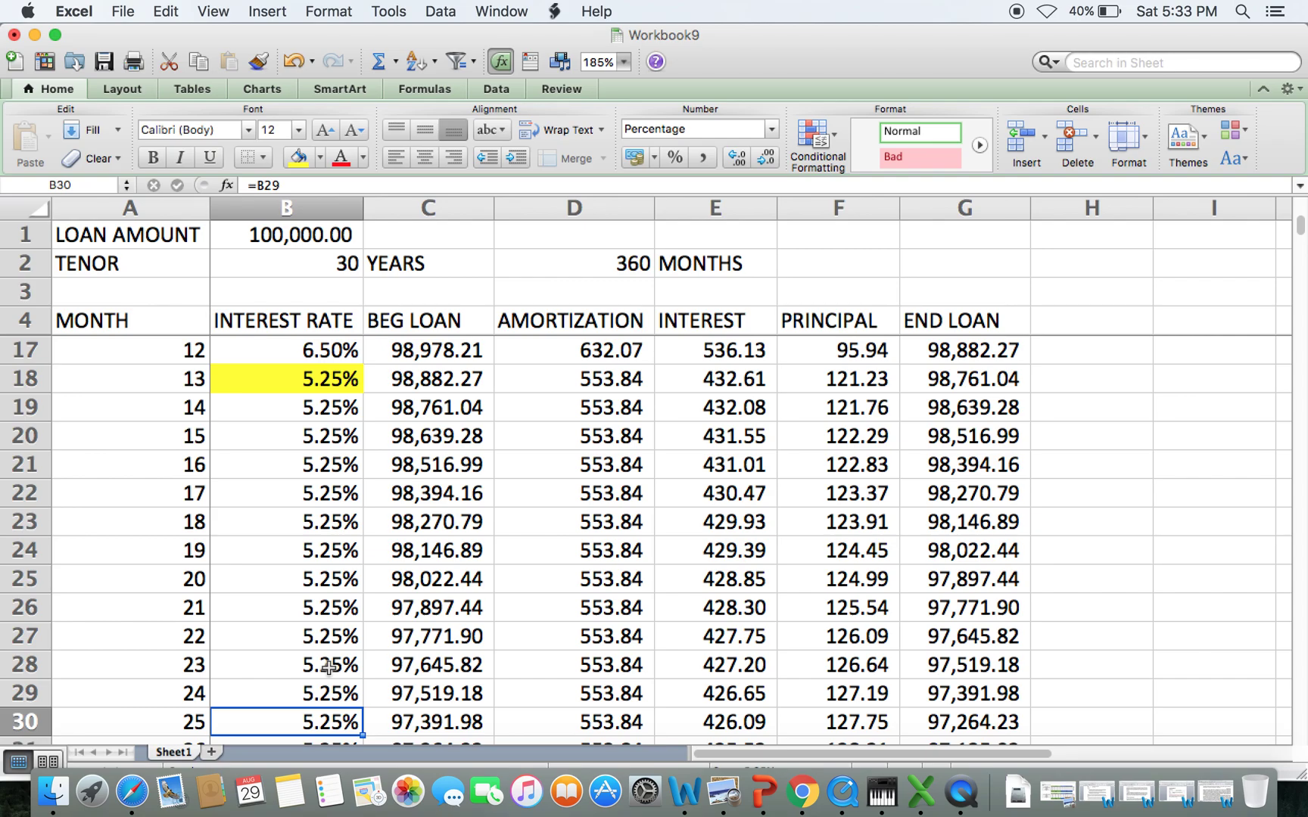
# - Set month 25's rate in B30 to 7% with yellow fill, raising the payment to 661.88
pyautogui.write('7%')
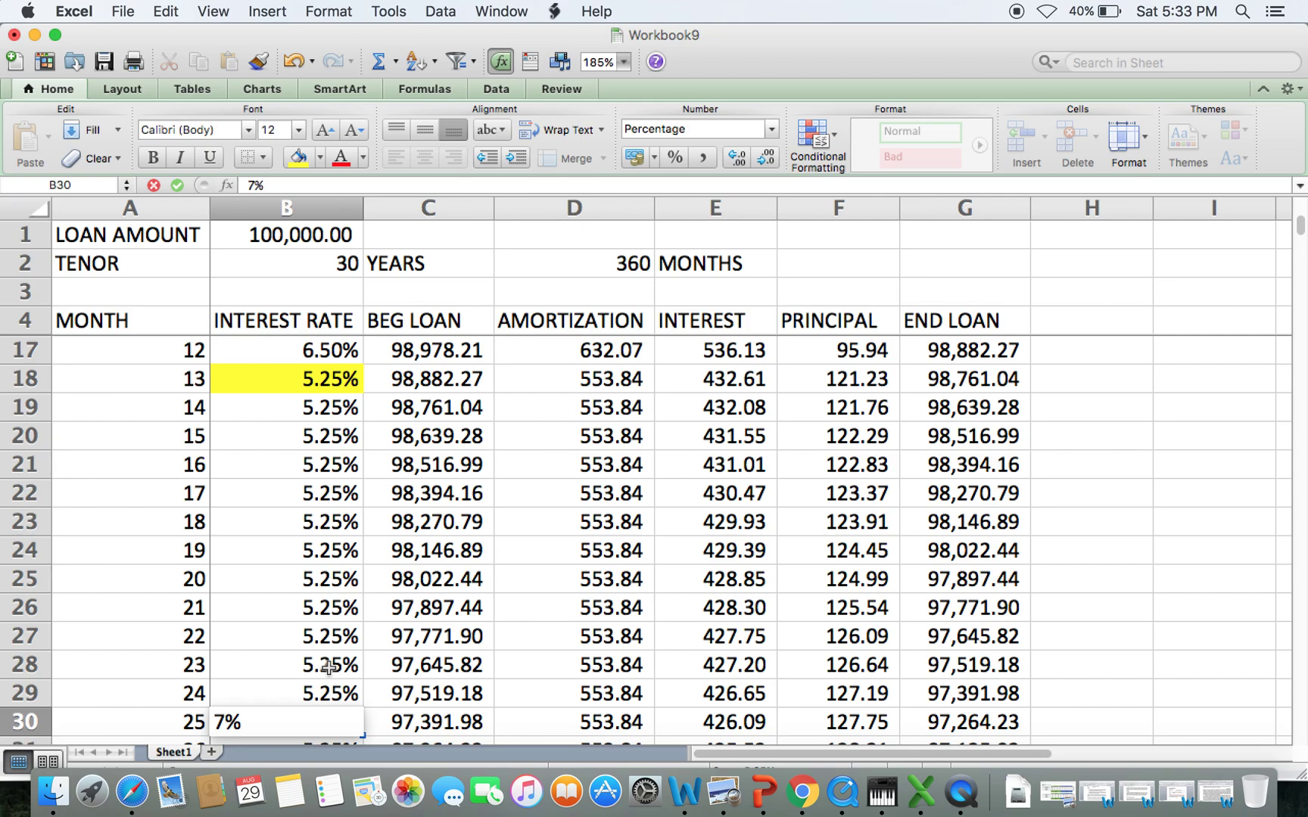
pyautogui.press('Return')
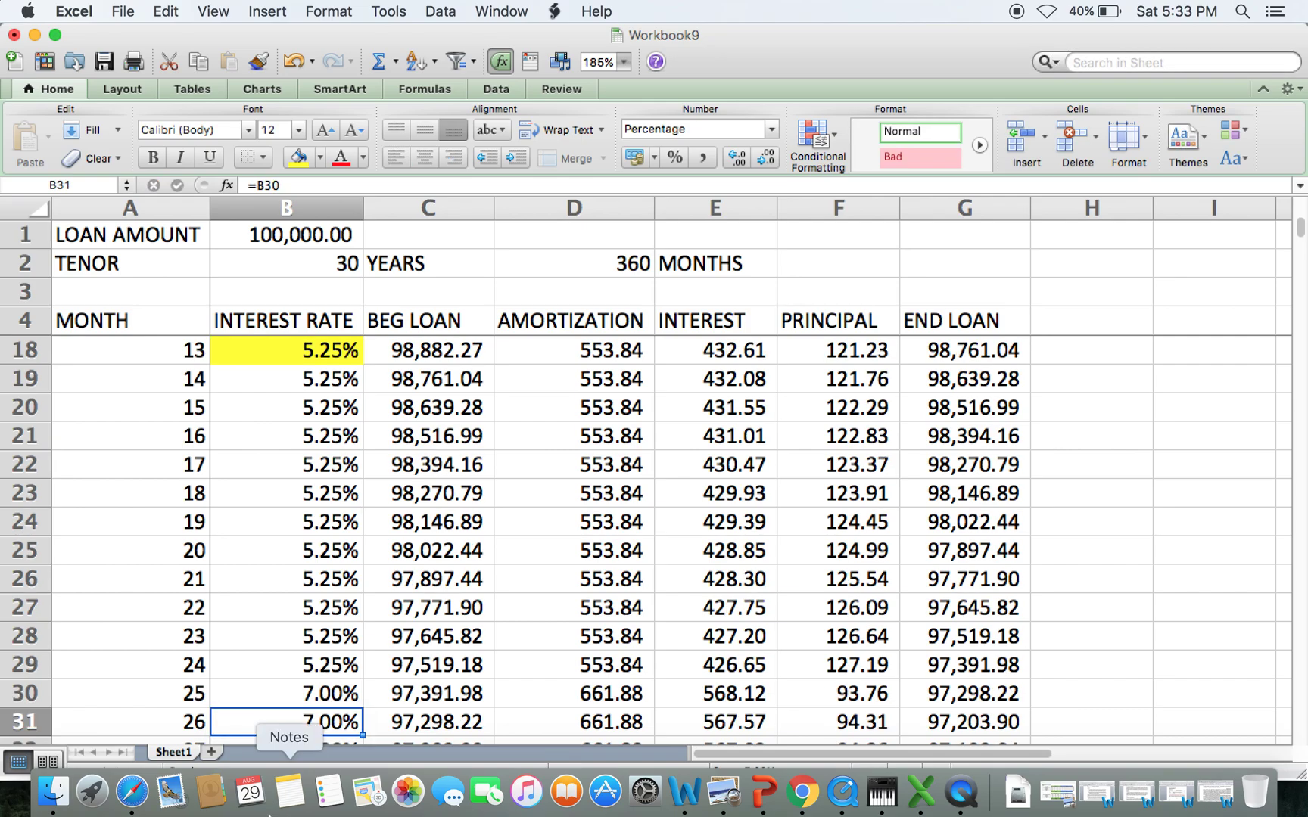
pyautogui.click(312, 693)
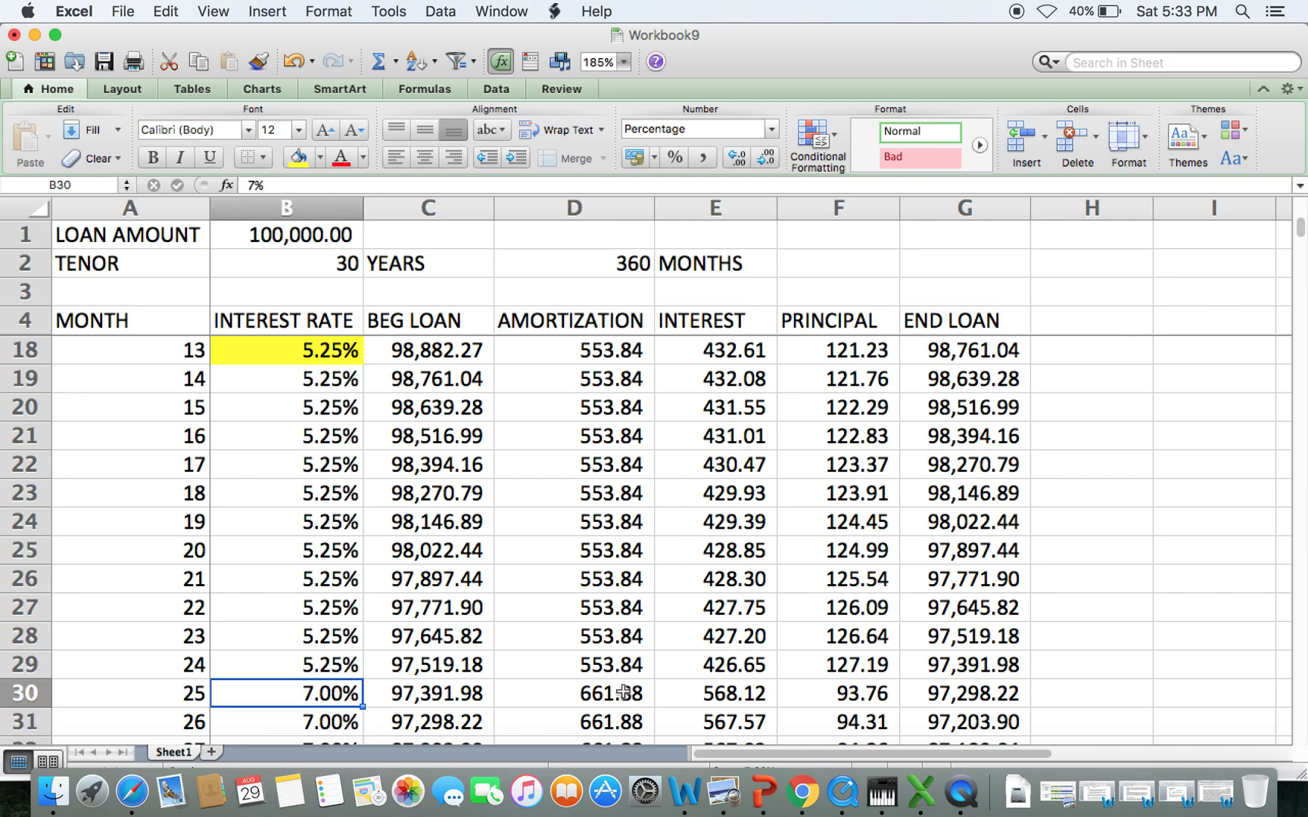
pyautogui.click(299, 158)
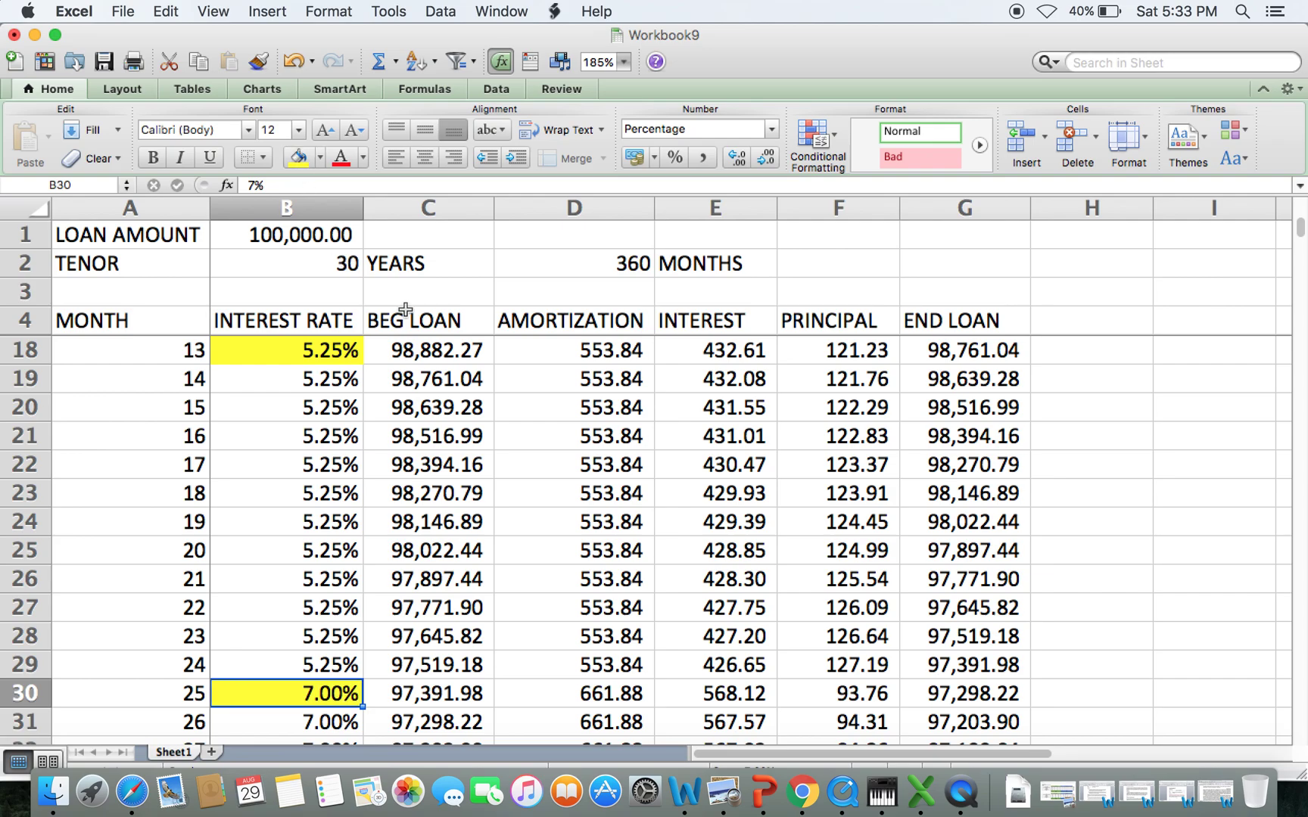
pyautogui.click(626, 694)
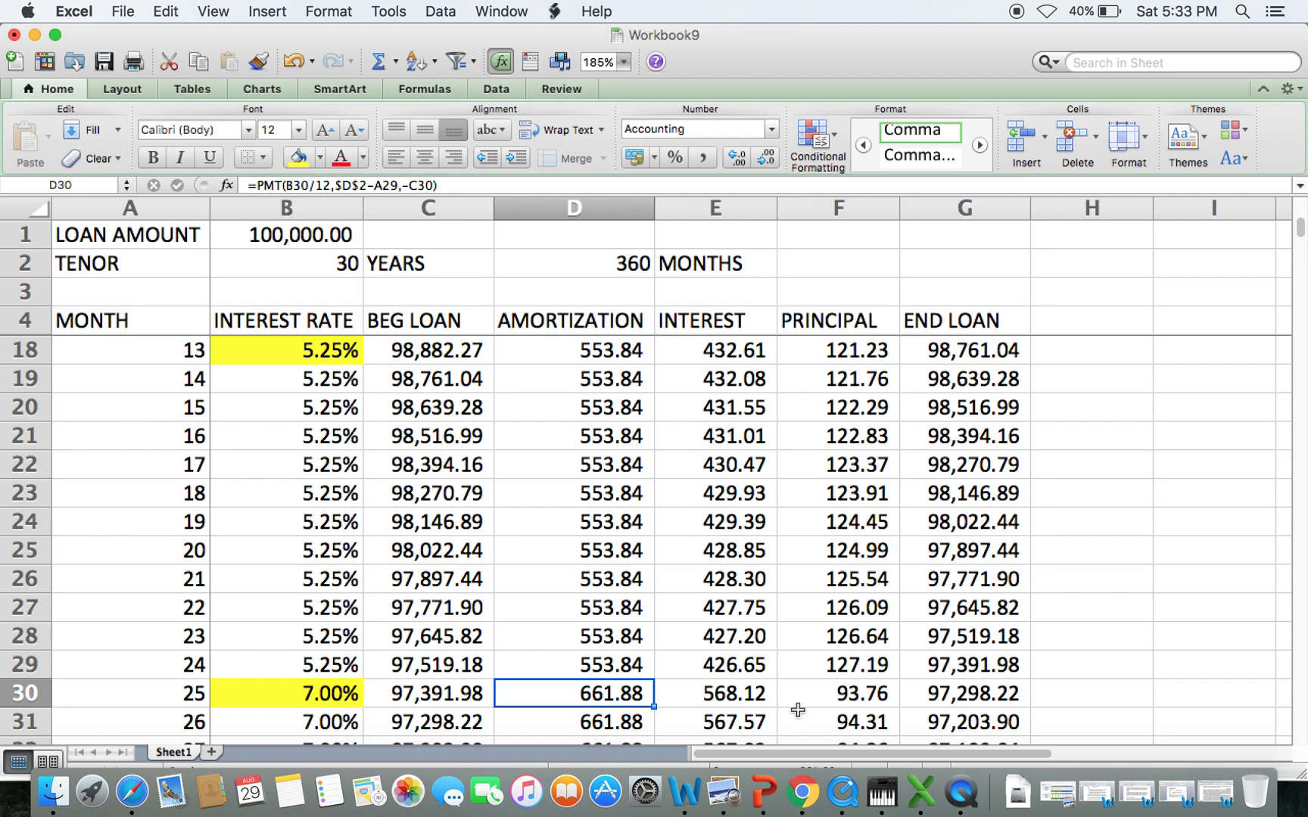